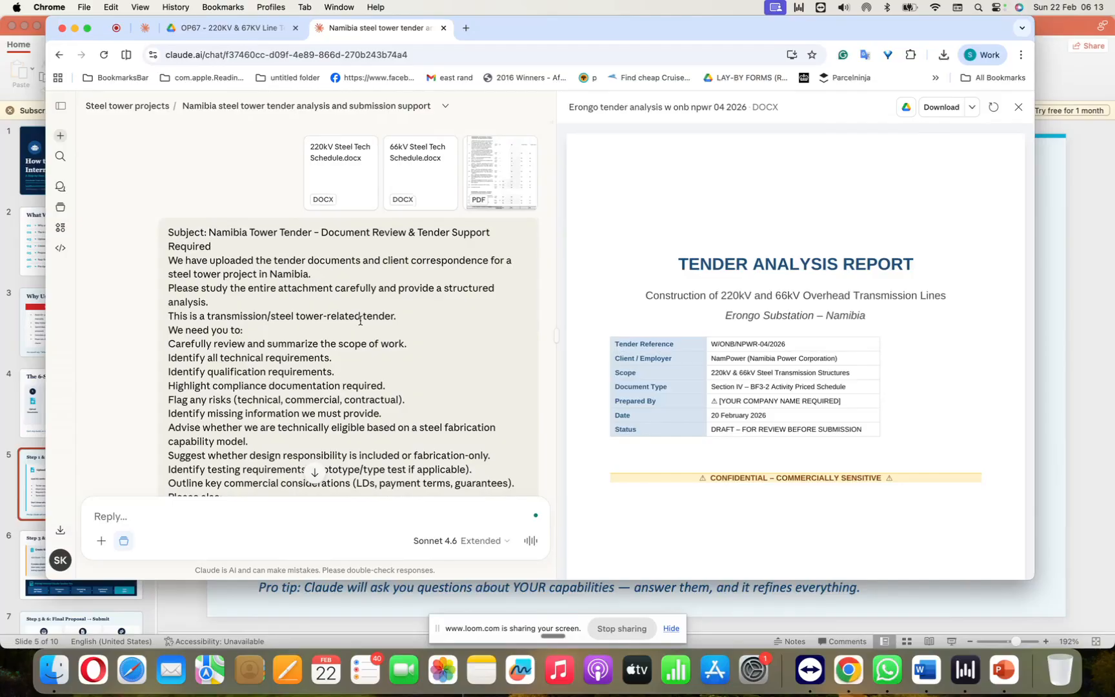
Step: Read through the Namibia tower tender prompt in the chat, from its attached schedules to the requested response sections
{"action": "scroll", "coordinate": [361, 322], "scroll_direction": "down", "scroll_amount": 1}
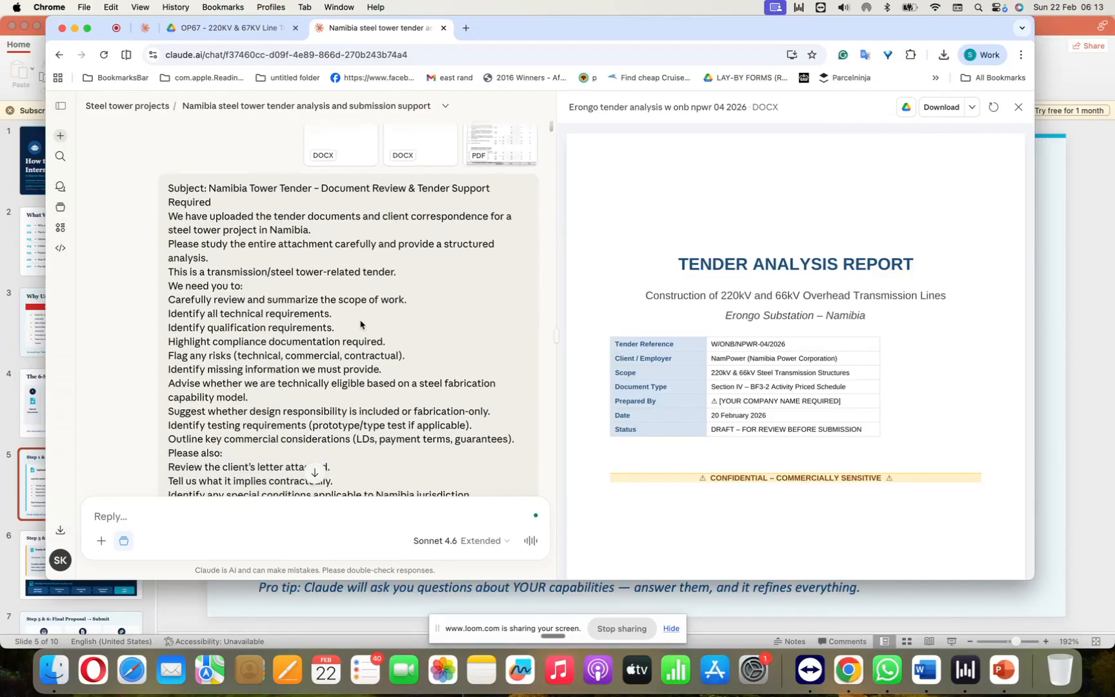
{"action": "scroll", "coordinate": [361, 325], "scroll_direction": "up", "scroll_amount": 2}
{"action": "scroll", "coordinate": [387, 348], "scroll_direction": "down", "scroll_amount": 5}
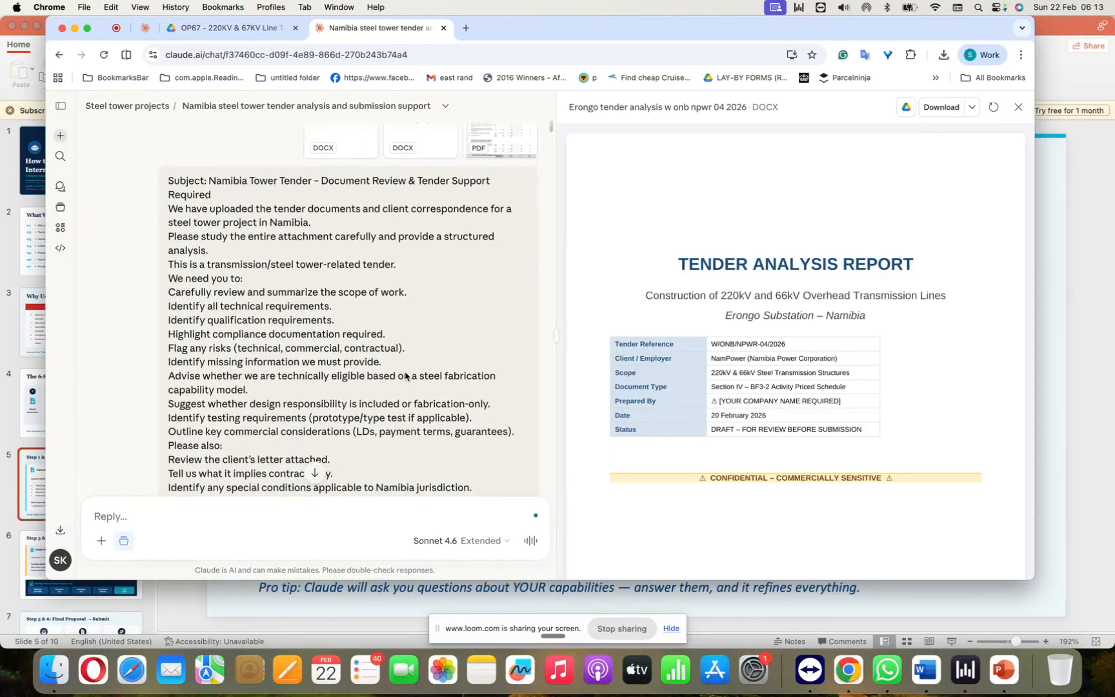
{"action": "scroll", "coordinate": [406, 374], "scroll_direction": "down", "scroll_amount": 1}
{"action": "scroll", "coordinate": [405, 372], "scroll_direction": "up", "scroll_amount": 2}
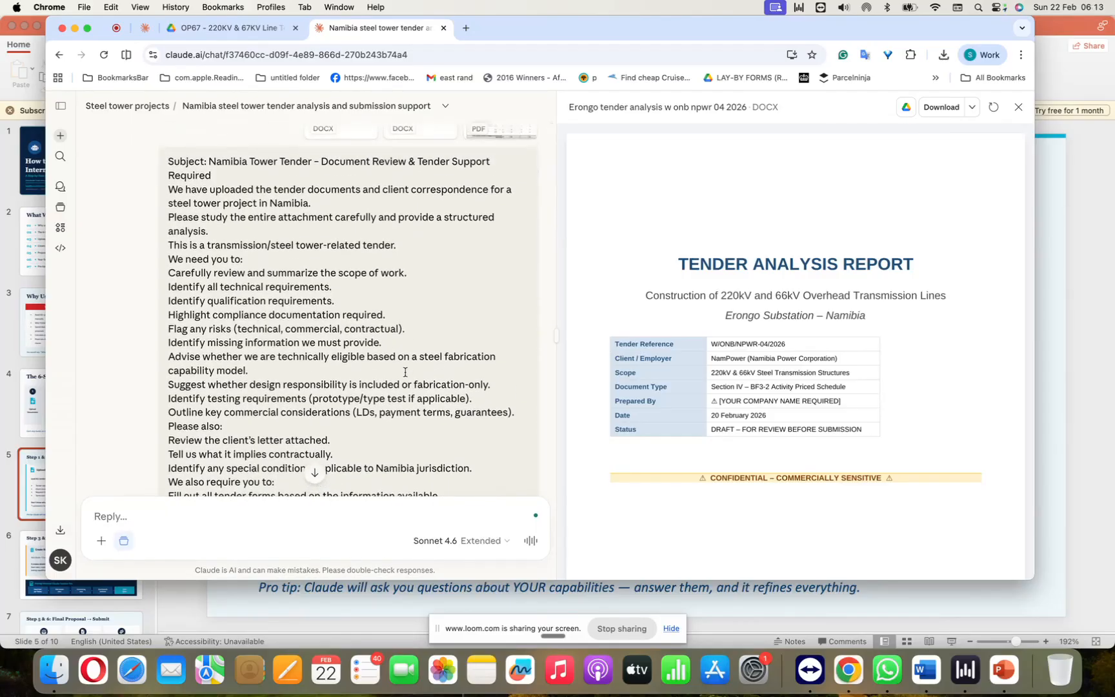
{"action": "scroll", "coordinate": [405, 372], "scroll_direction": "down", "scroll_amount": 5}
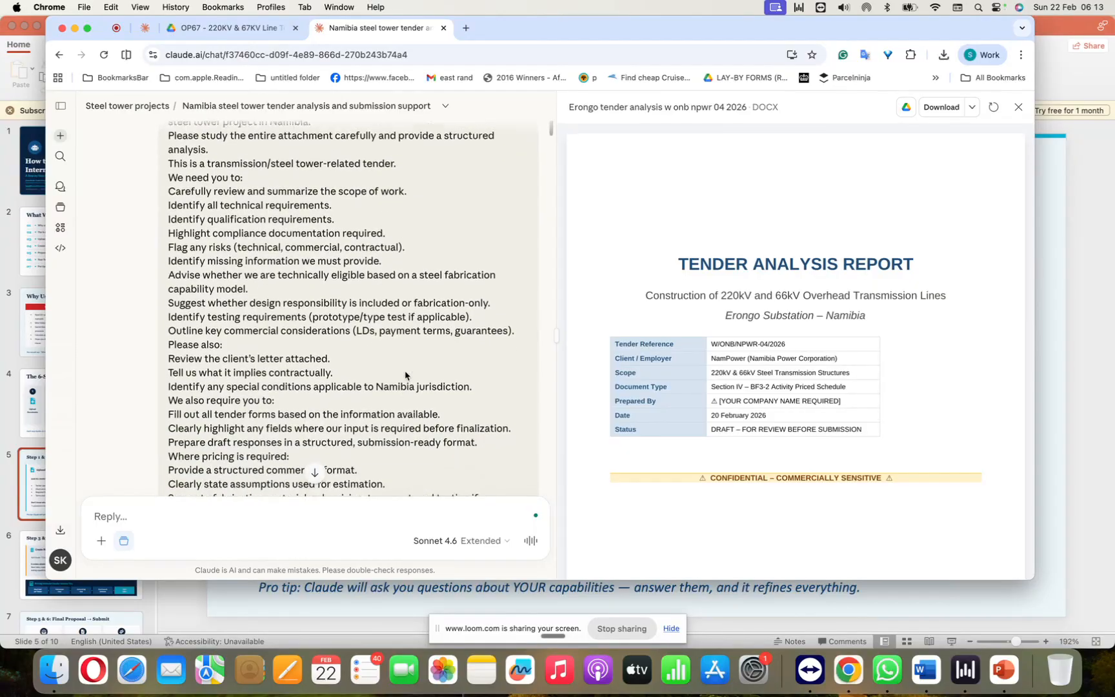
{"action": "scroll", "coordinate": [405, 373], "scroll_direction": "down", "scroll_amount": 8}
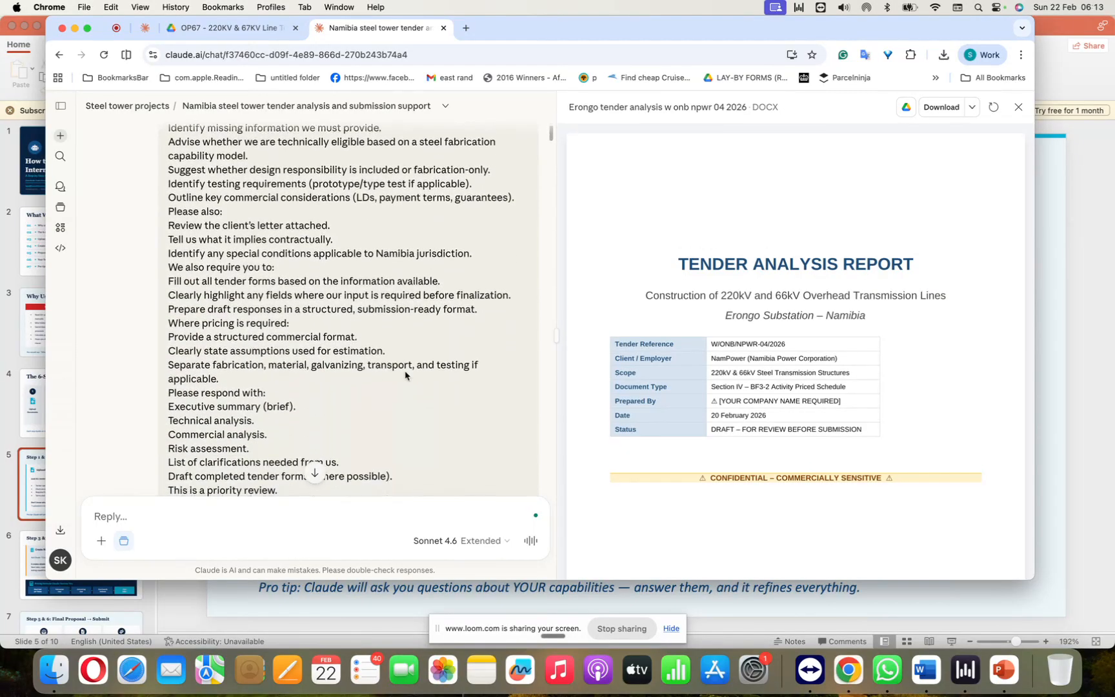
{"action": "scroll", "coordinate": [406, 375], "scroll_direction": "up", "scroll_amount": 9}
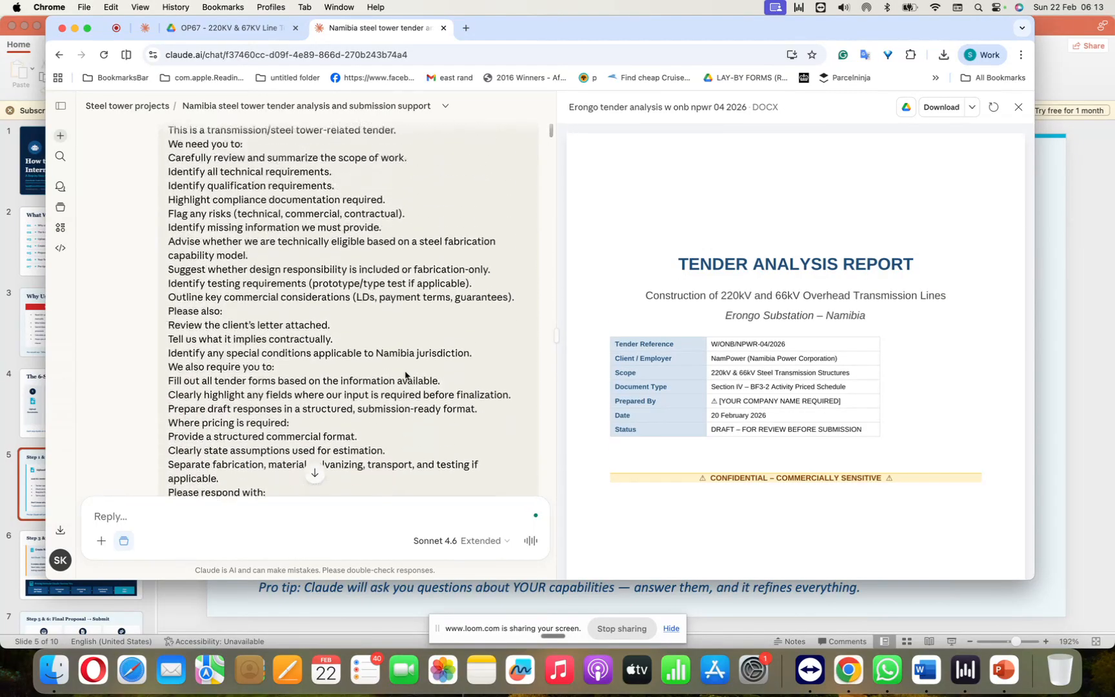
{"action": "scroll", "coordinate": [405, 375], "scroll_direction": "up", "scroll_amount": 6}
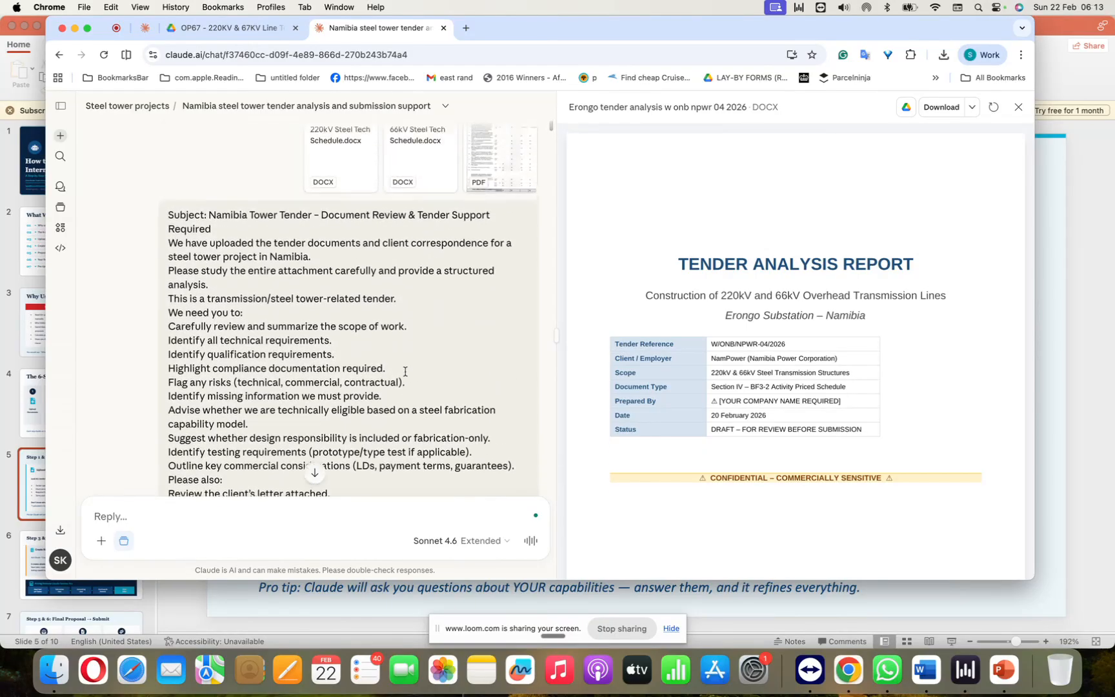
{"action": "scroll", "coordinate": [405, 373], "scroll_direction": "down", "scroll_amount": 1}
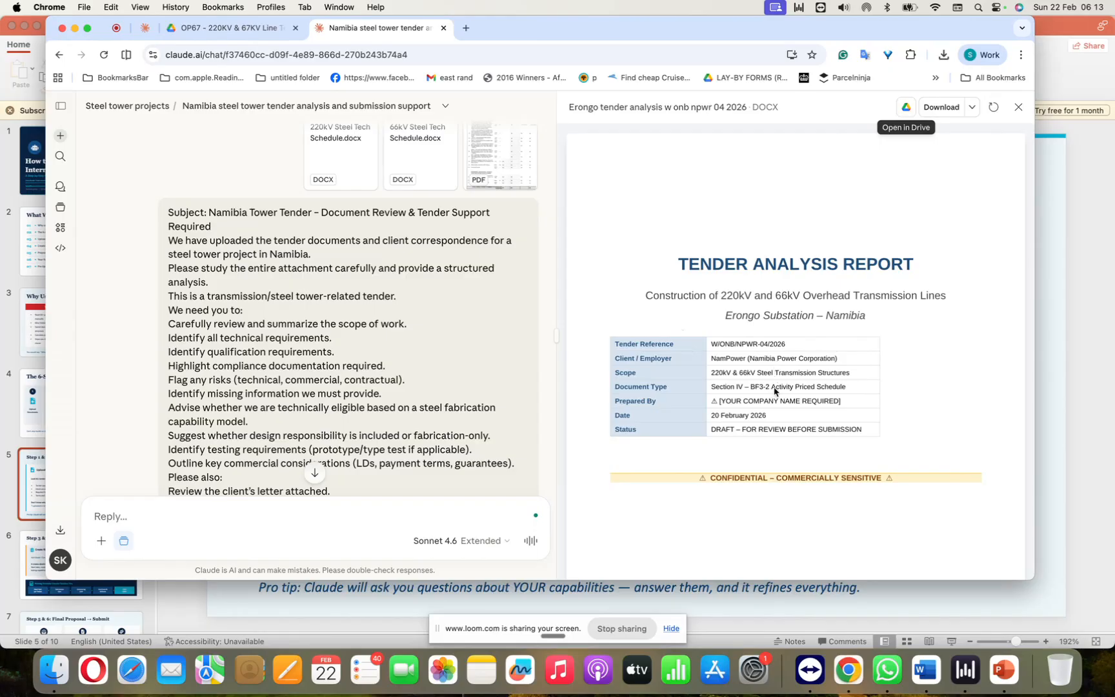
Step: Examine the summary of findings and required actions near the start of the generated tender analysis report
{"action": "scroll", "coordinate": [775, 391], "scroll_direction": "down", "scroll_amount": 8}
{"action": "scroll", "coordinate": [775, 391], "scroll_direction": "down", "scroll_amount": 3}
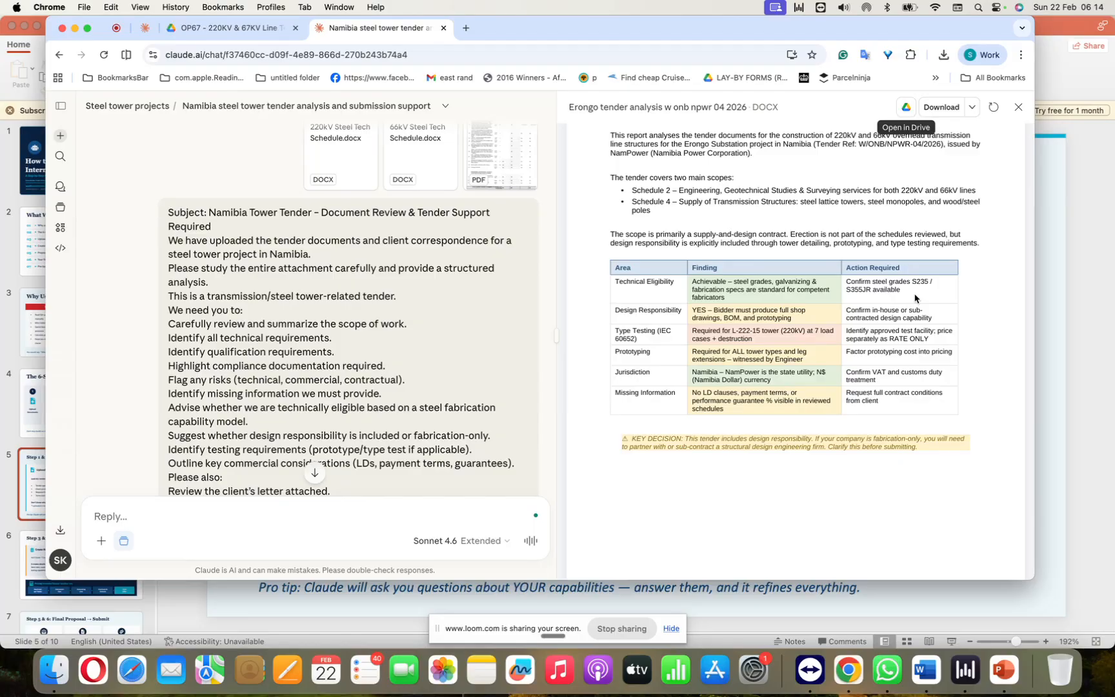
{"action": "scroll", "coordinate": [915, 298], "scroll_direction": "down", "scroll_amount": 5}
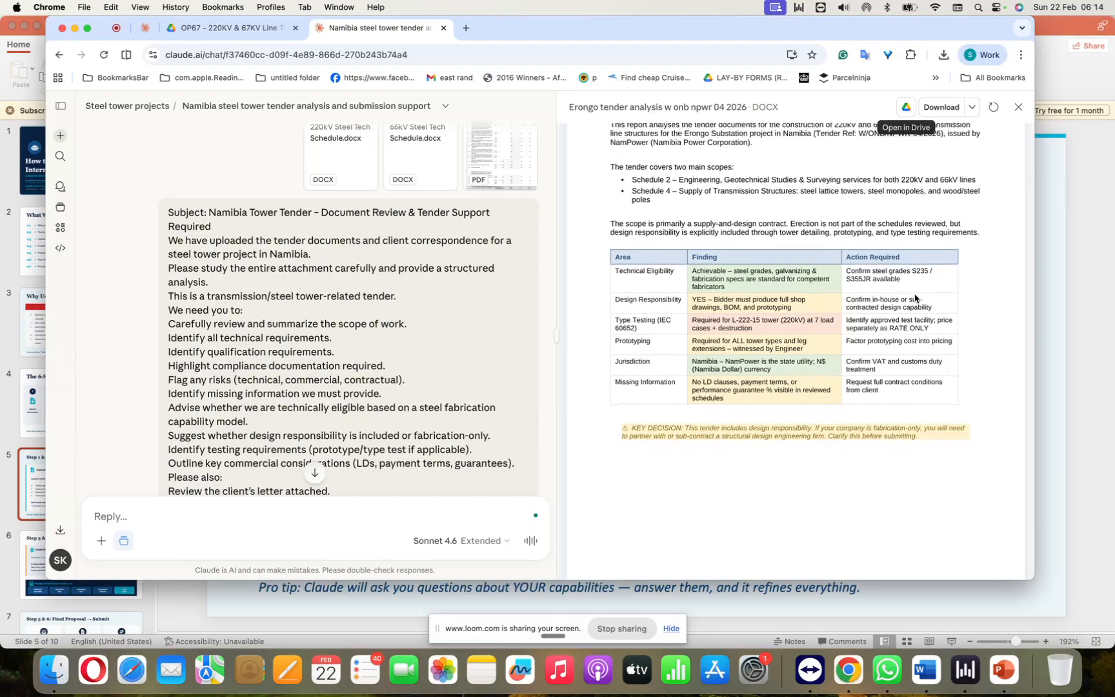
{"action": "scroll", "coordinate": [916, 298], "scroll_direction": "down", "scroll_amount": 2}
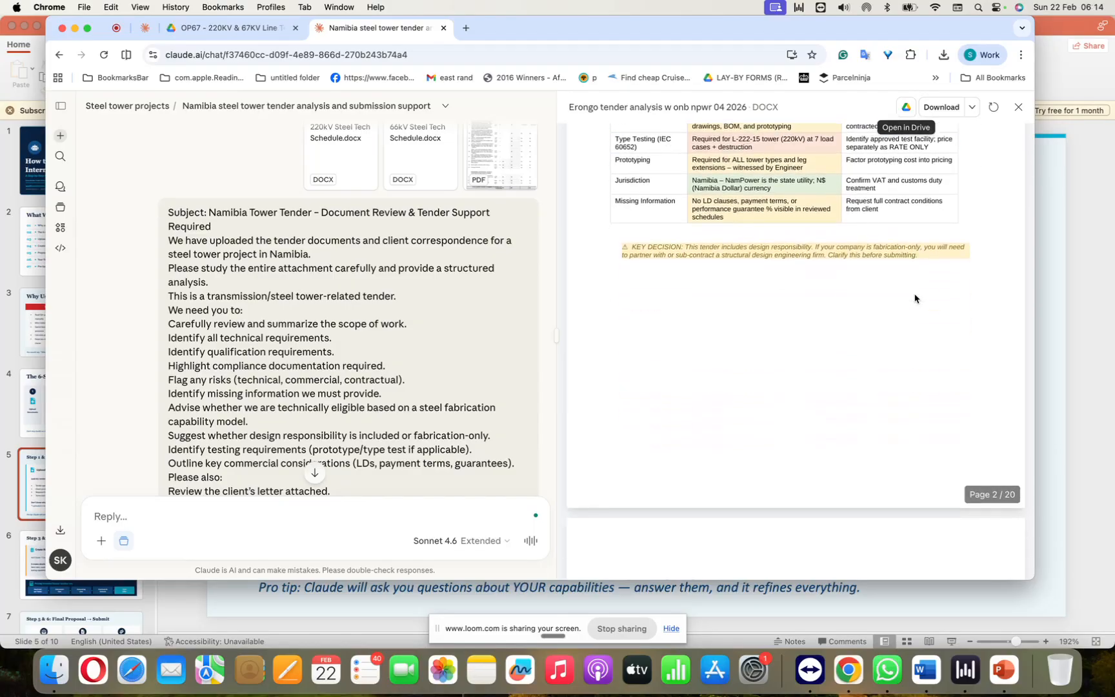
{"action": "scroll", "coordinate": [685, 351], "scroll_direction": "up", "scroll_amount": 4}
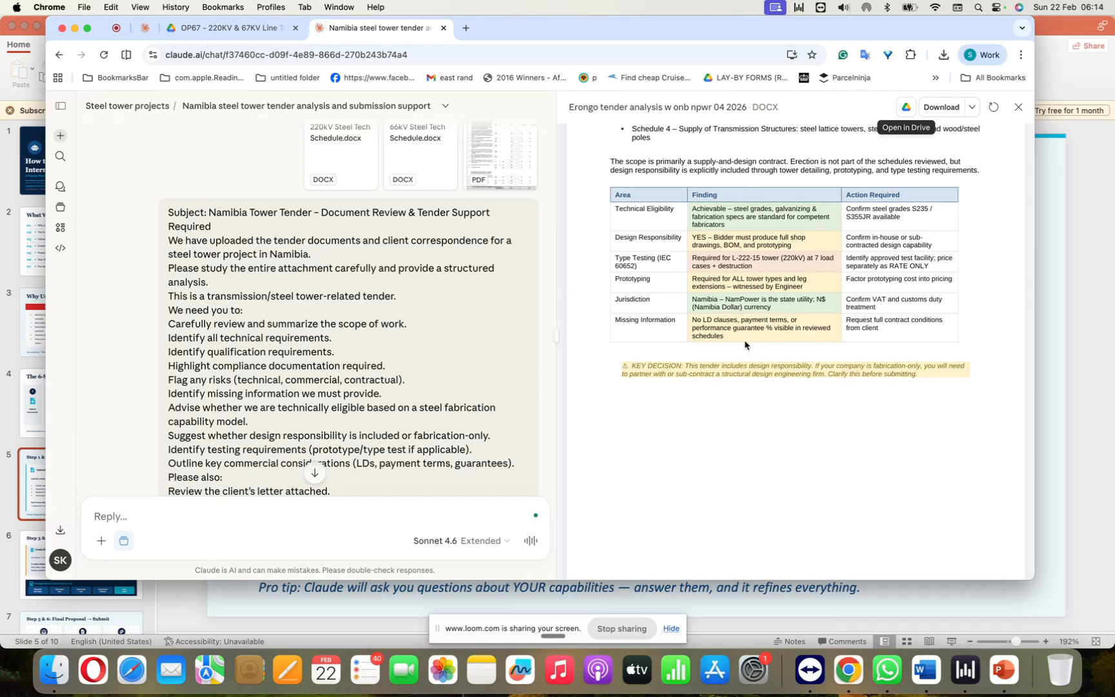
{"action": "scroll", "coordinate": [884, 345], "scroll_direction": "up", "scroll_amount": 1}
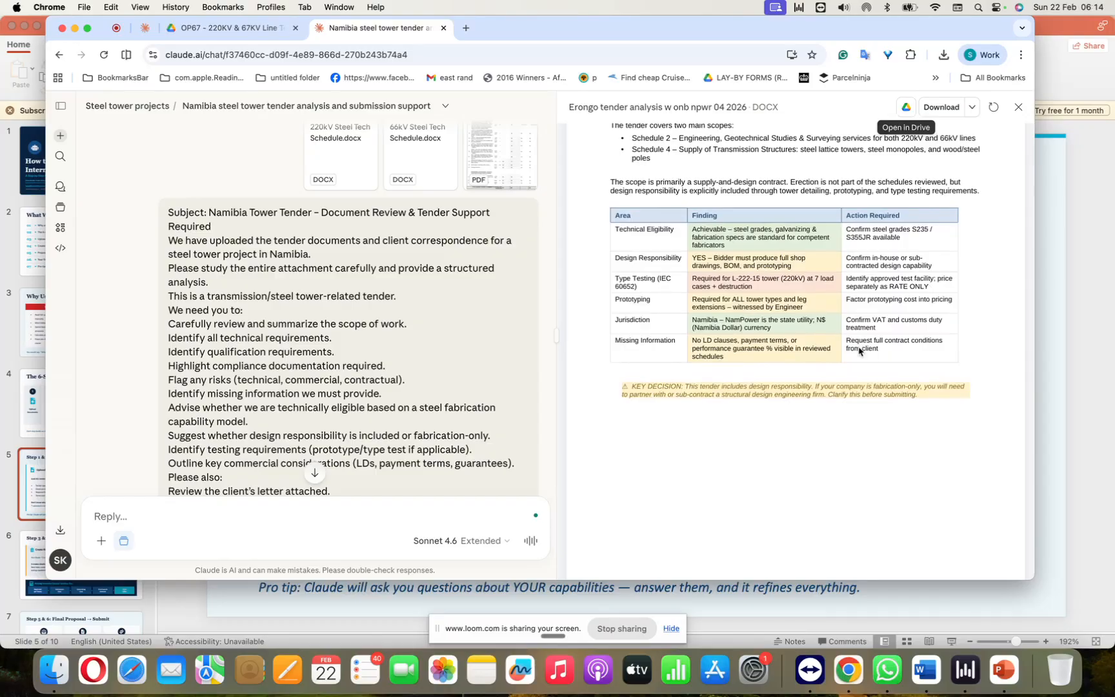
Step: Review the report's technical sections, from engineering scope to testing requirements, and its commercial pricing structure
{"action": "scroll", "coordinate": [856, 385], "scroll_direction": "down", "scroll_amount": 10}
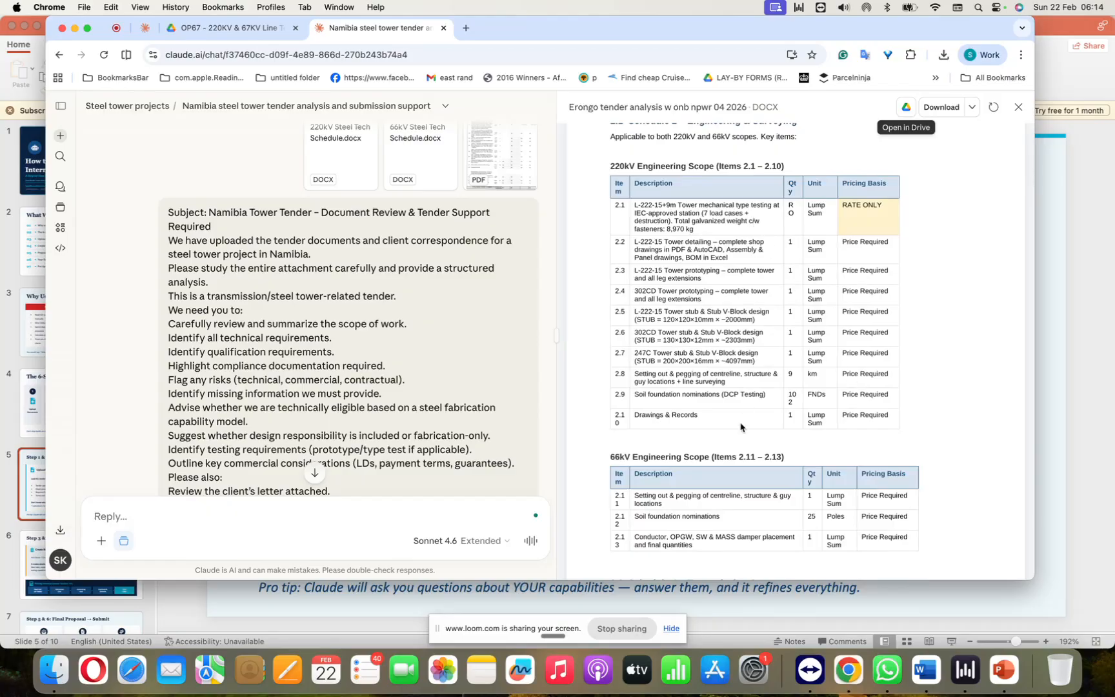
{"action": "scroll", "coordinate": [741, 427], "scroll_direction": "down", "scroll_amount": 1}
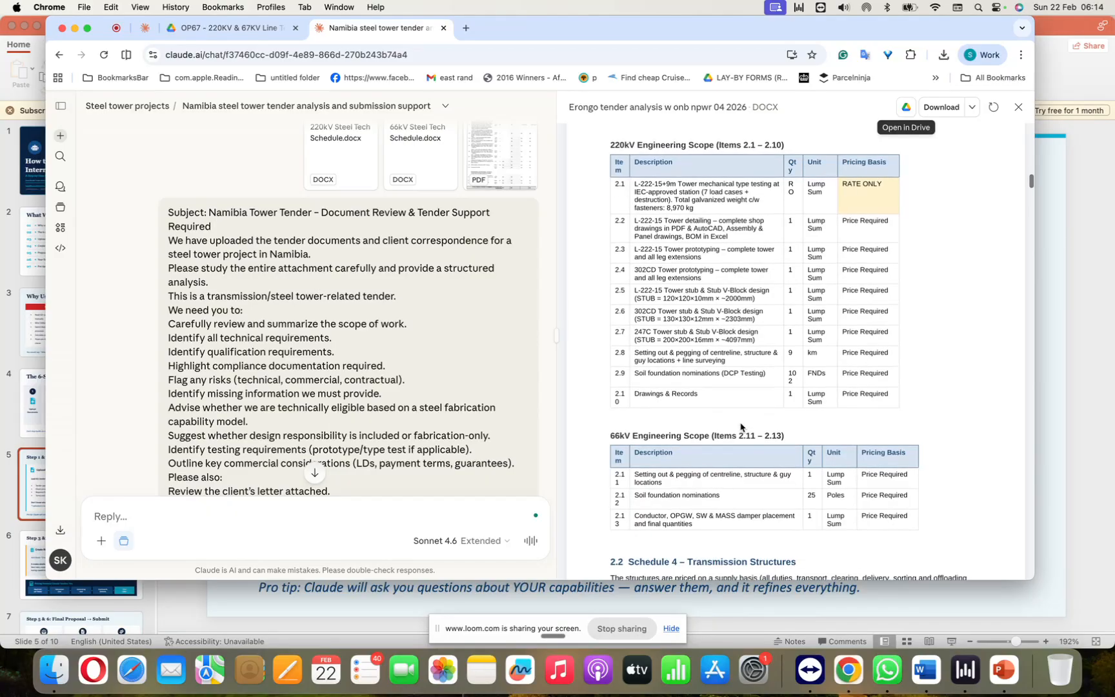
{"action": "scroll", "coordinate": [782, 333], "scroll_direction": "down", "scroll_amount": 15}
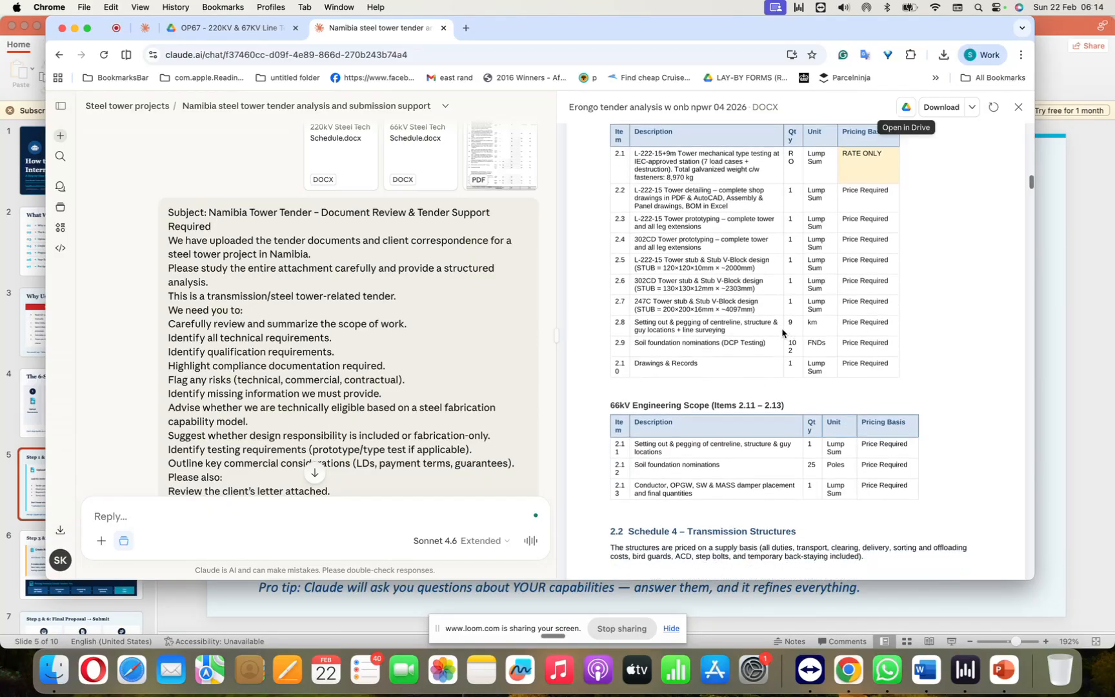
{"action": "scroll", "coordinate": [782, 333], "scroll_direction": "down", "scroll_amount": 15}
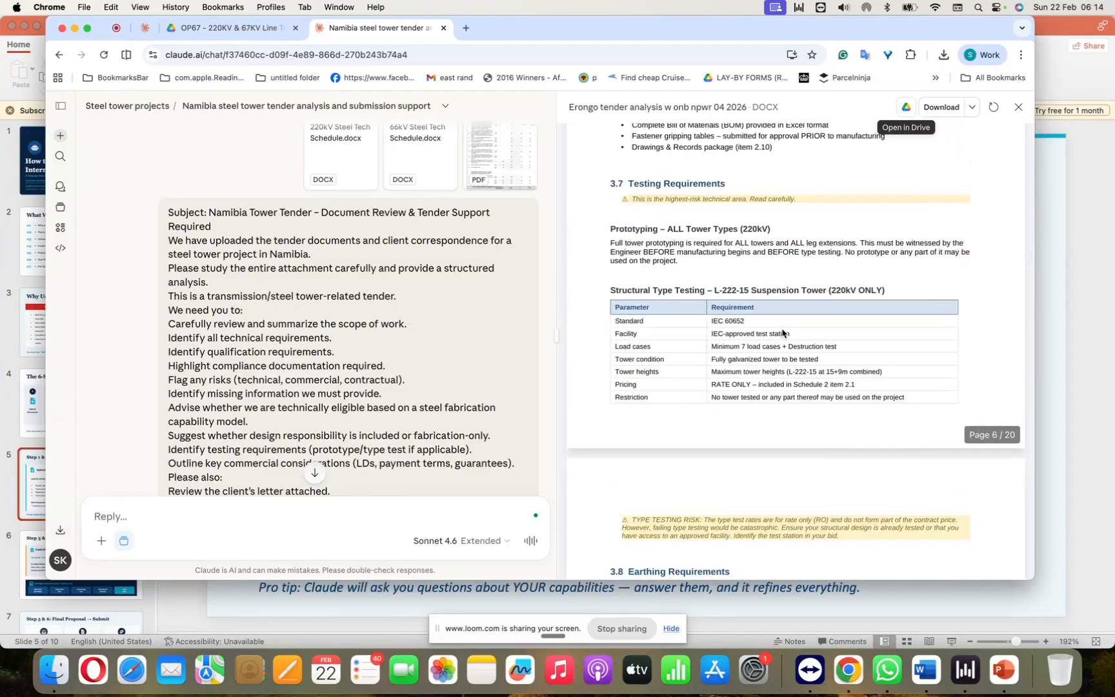
{"action": "scroll", "coordinate": [782, 332], "scroll_direction": "down", "scroll_amount": 12}
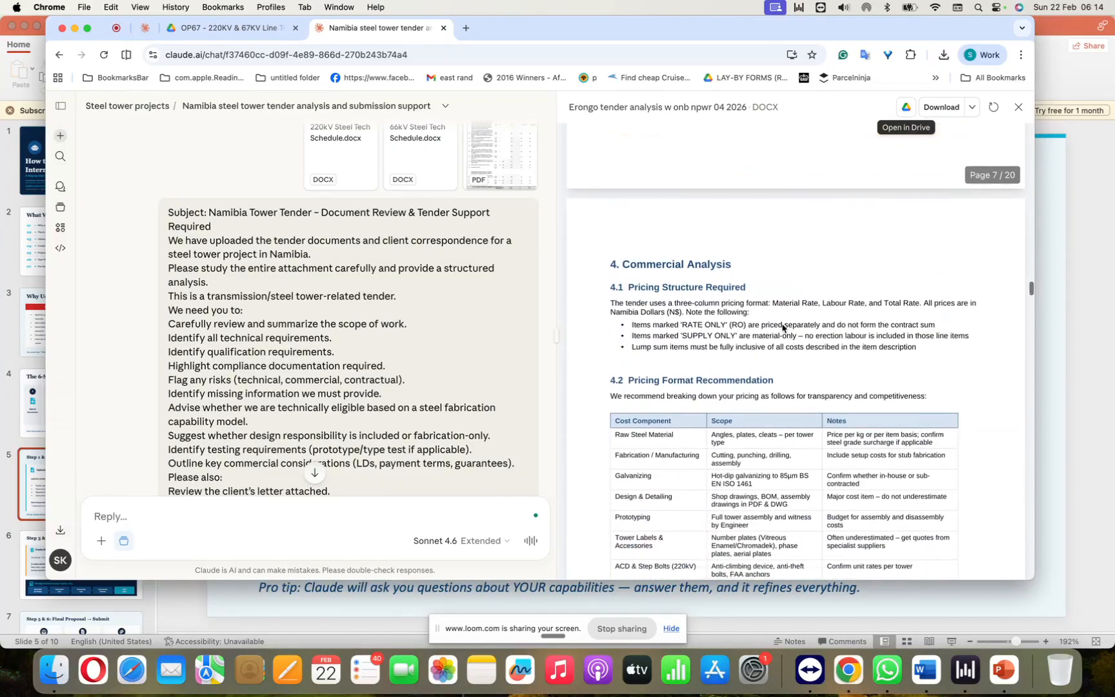
{"action": "scroll", "coordinate": [782, 327], "scroll_direction": "down", "scroll_amount": 4}
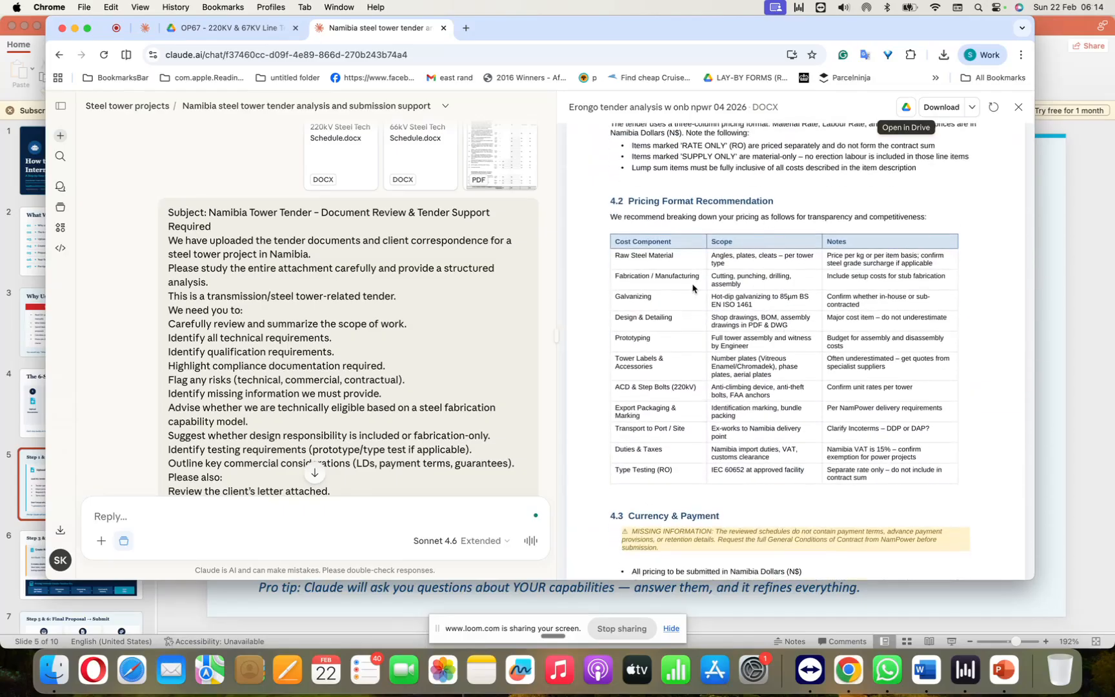
Step: Examine the report's Risk Assessment and Design Responsibility Analysis sections
{"action": "scroll", "coordinate": [630, 452], "scroll_direction": "down", "scroll_amount": 10}
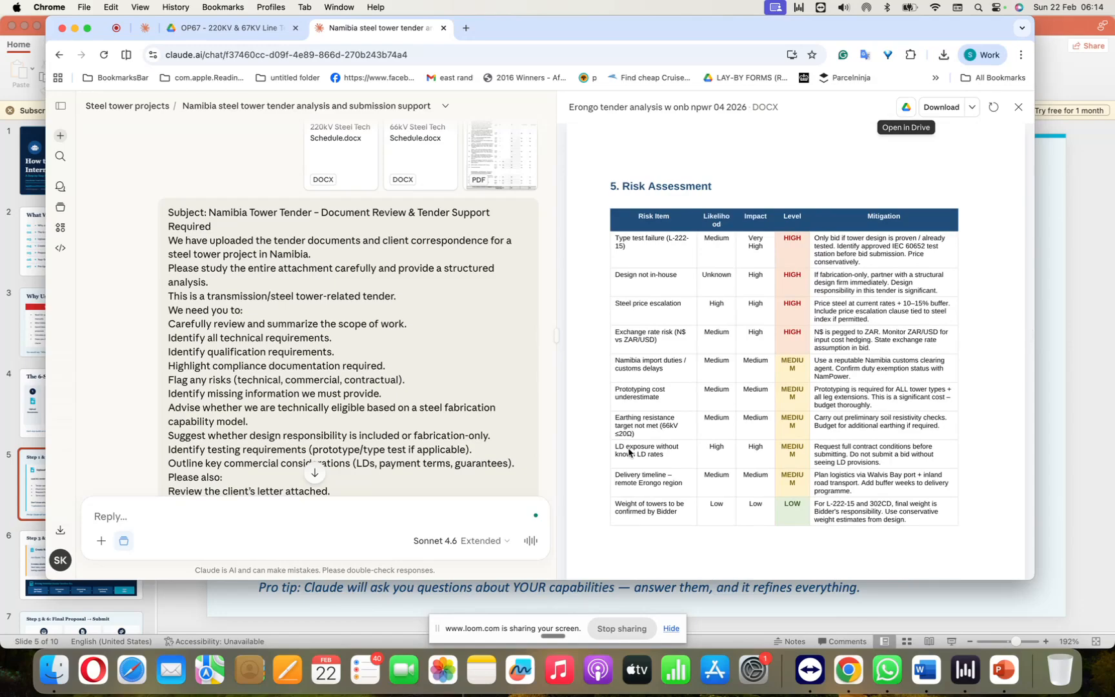
{"action": "scroll", "coordinate": [629, 452], "scroll_direction": "down", "scroll_amount": 15}
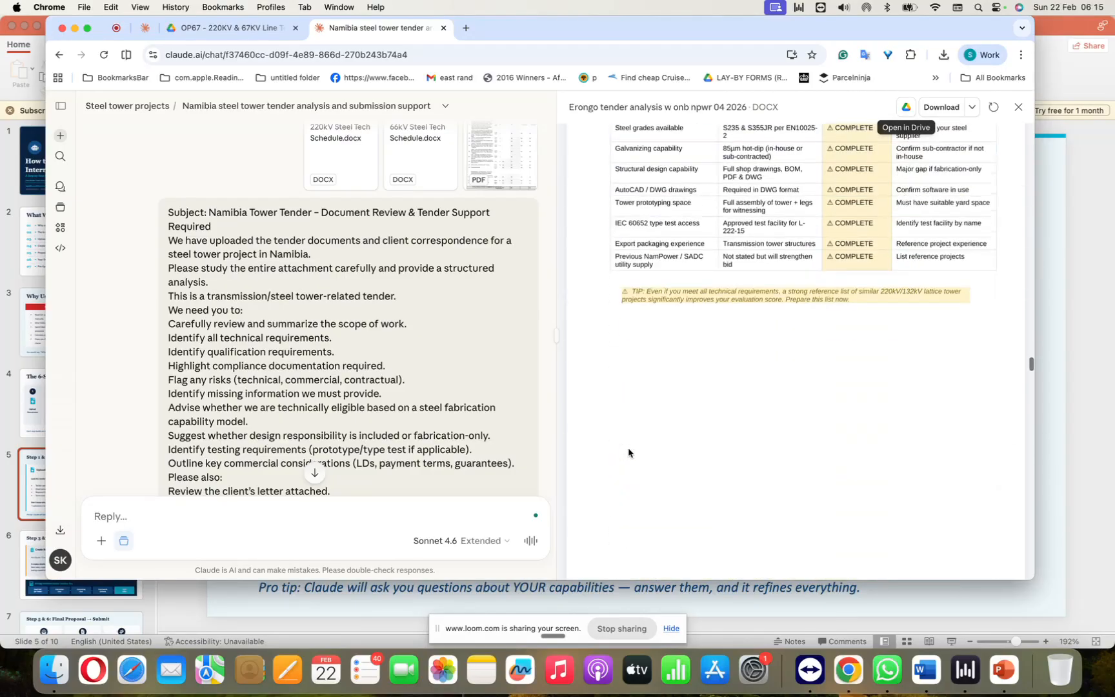
{"action": "scroll", "coordinate": [629, 453], "scroll_direction": "down", "scroll_amount": 5}
{"action": "scroll", "coordinate": [629, 452], "scroll_direction": "down", "scroll_amount": 5}
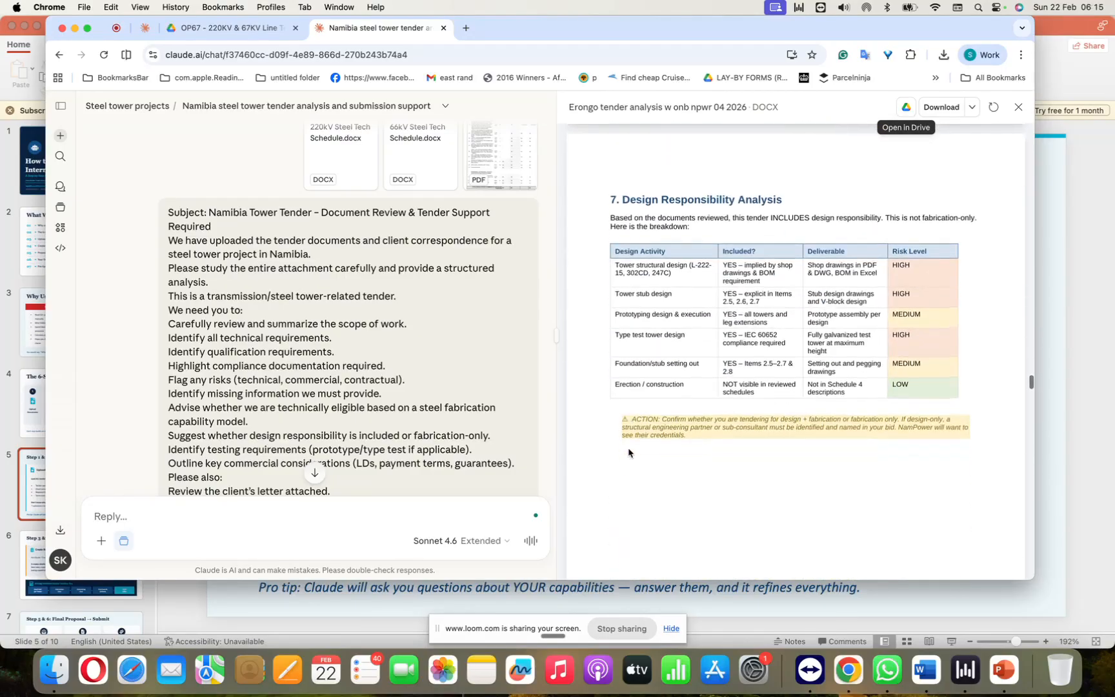
{"action": "scroll", "coordinate": [629, 452], "scroll_direction": "down", "scroll_amount": 1}
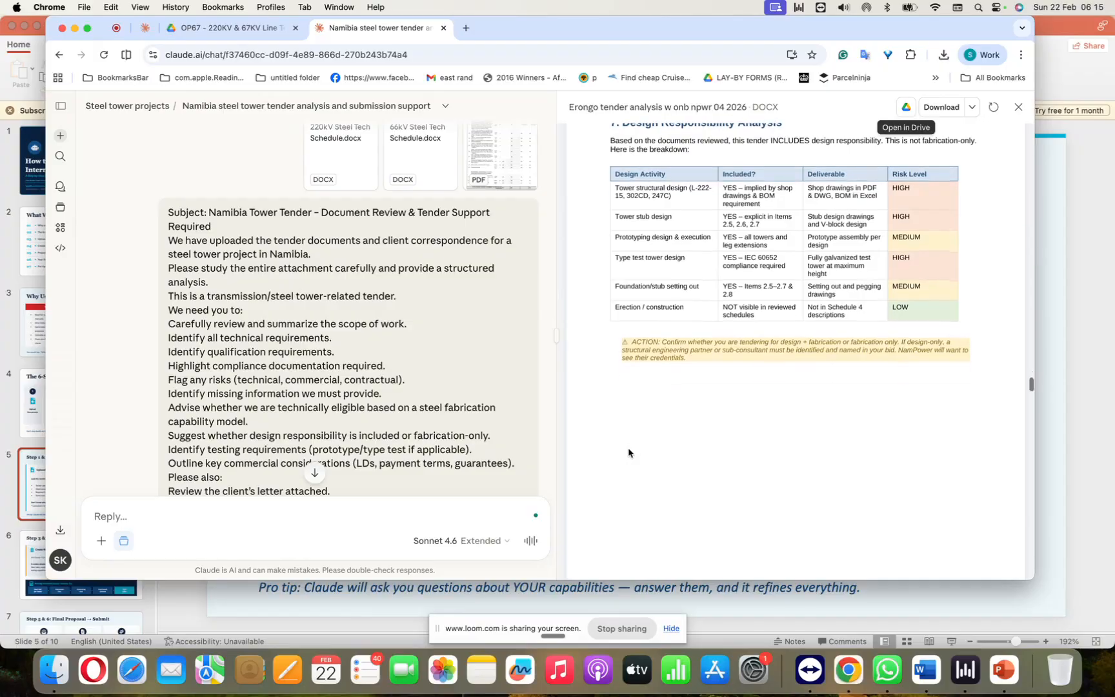
{"action": "scroll", "coordinate": [630, 453], "scroll_direction": "up", "scroll_amount": 2}
{"action": "scroll", "coordinate": [629, 452], "scroll_direction": "down", "scroll_amount": 5}
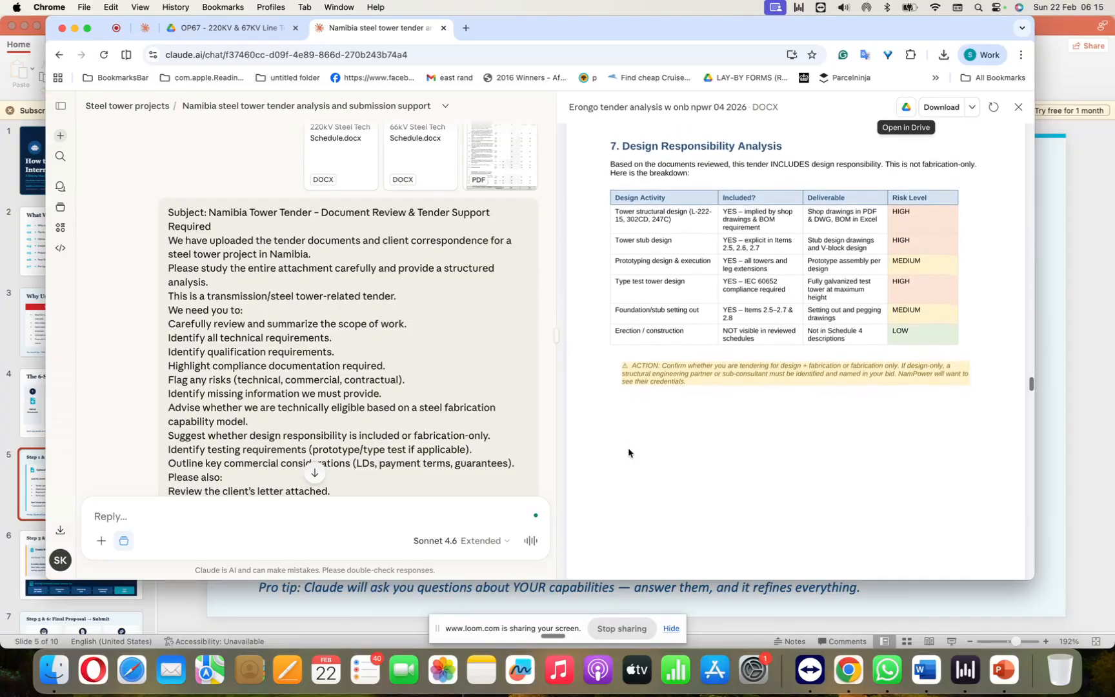
Step: Read the Clarification Questions for NamPower in section 8 of the report
{"action": "scroll", "coordinate": [630, 452], "scroll_direction": "down", "scroll_amount": 5}
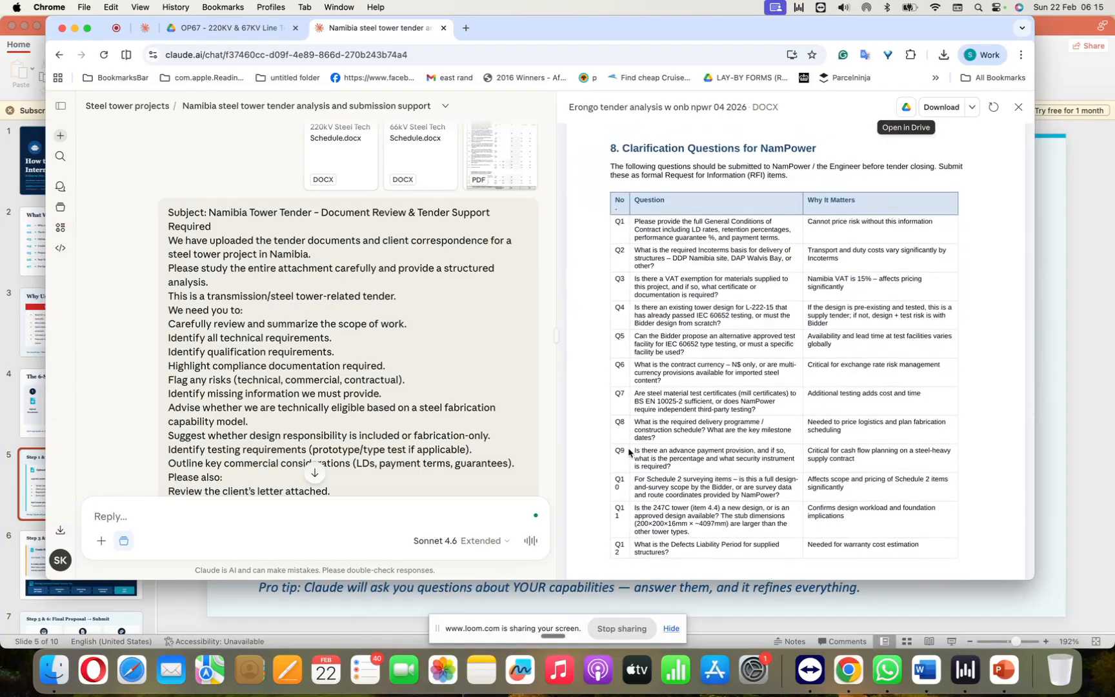
{"action": "scroll", "coordinate": [629, 453], "scroll_direction": "up", "scroll_amount": 1}
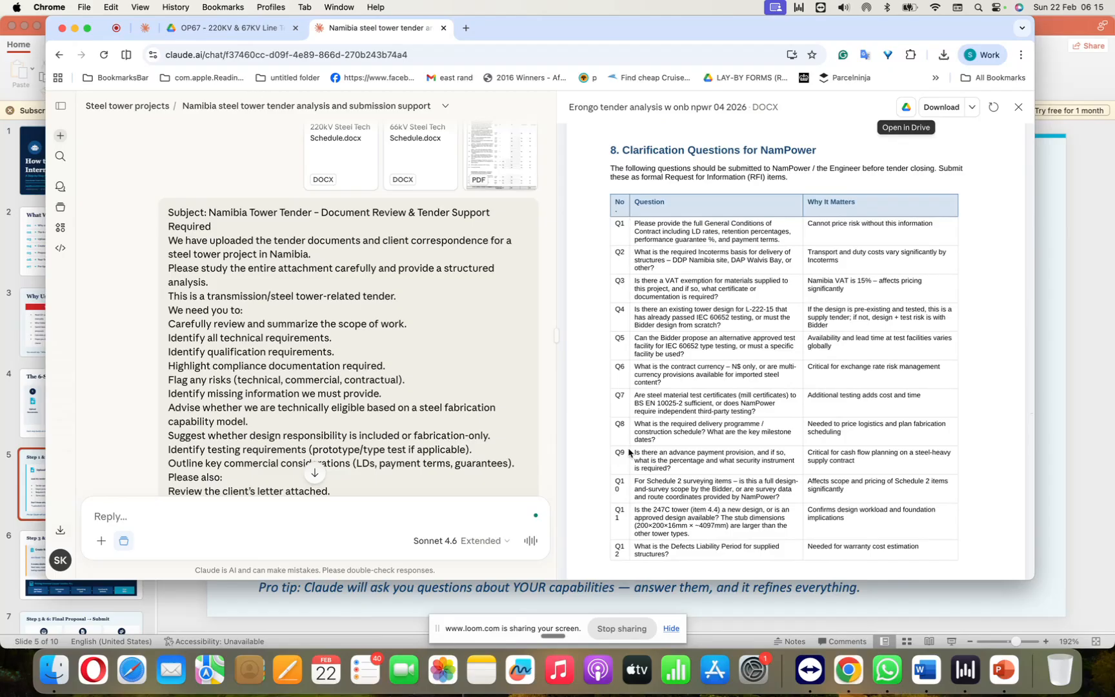
{"action": "scroll", "coordinate": [629, 451], "scroll_direction": "down", "scroll_amount": 2}
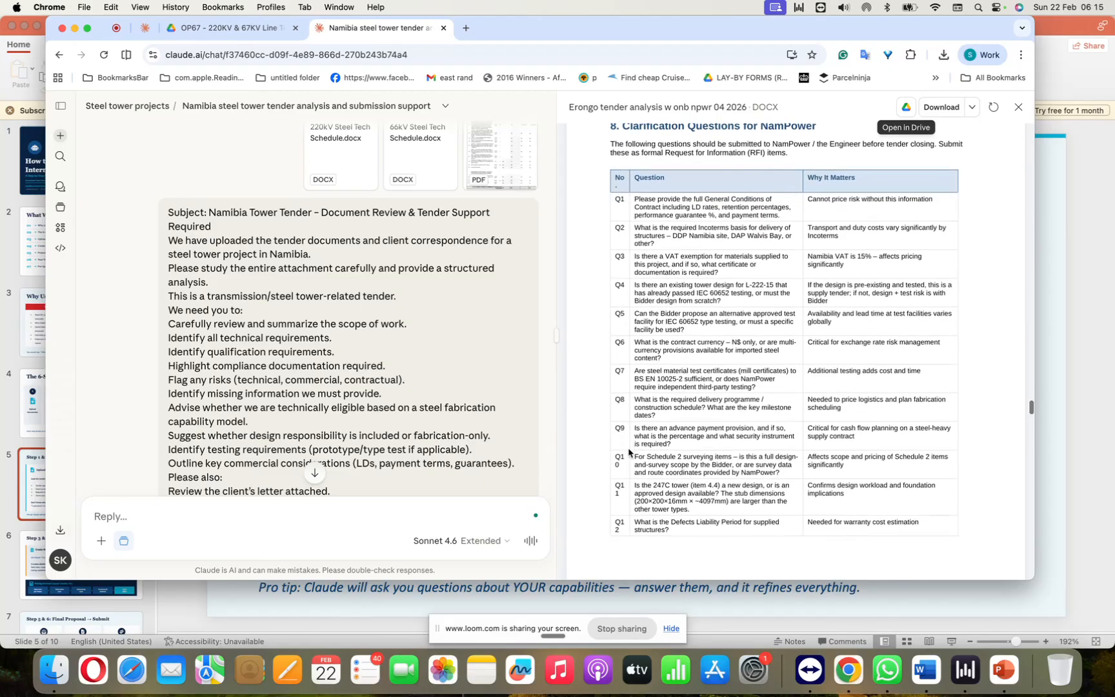
{"action": "scroll", "coordinate": [866, 297], "scroll_direction": "down", "scroll_amount": 8}
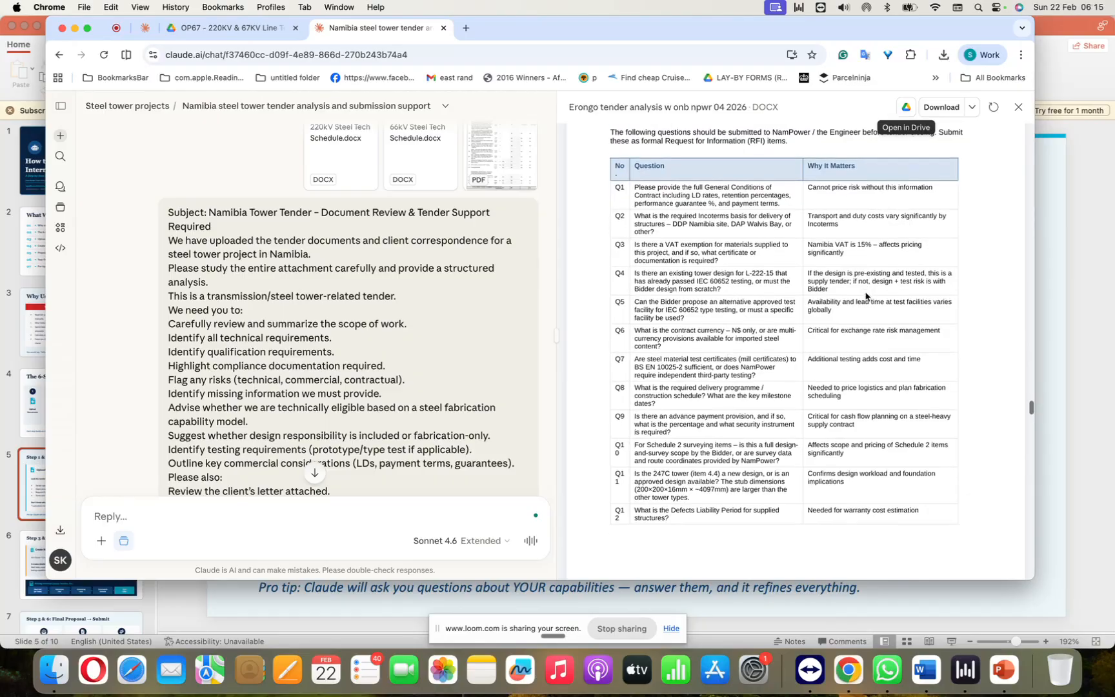
Step: Inspect the drafted 220kV technical schedule responses in section 9.1, comparing the Required and Offered (Draft) columns
{"action": "scroll", "coordinate": [866, 297], "scroll_direction": "down", "scroll_amount": 11}
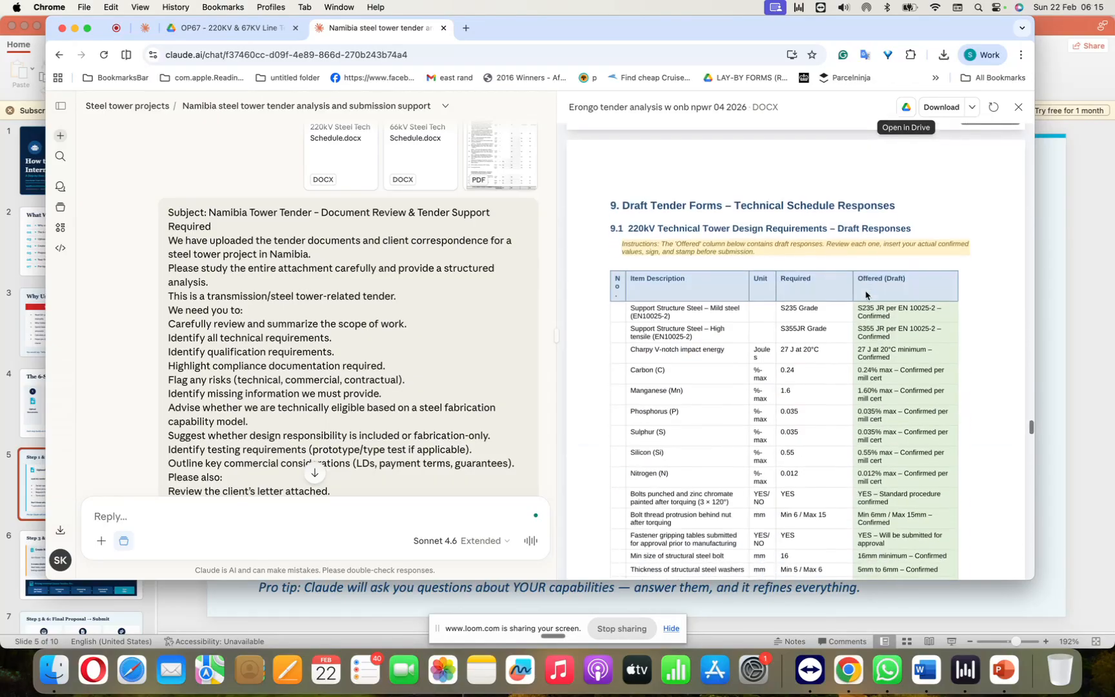
{"action": "scroll", "coordinate": [867, 295], "scroll_direction": "down", "scroll_amount": 1}
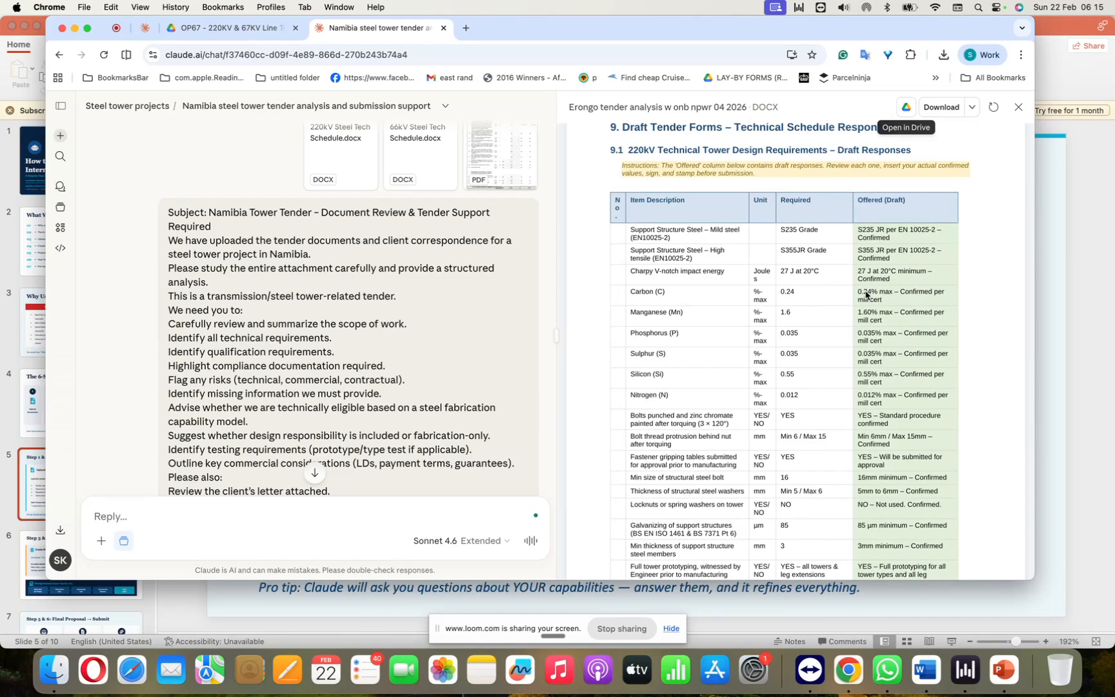
{"action": "scroll", "coordinate": [866, 295], "scroll_direction": "down", "scroll_amount": 2}
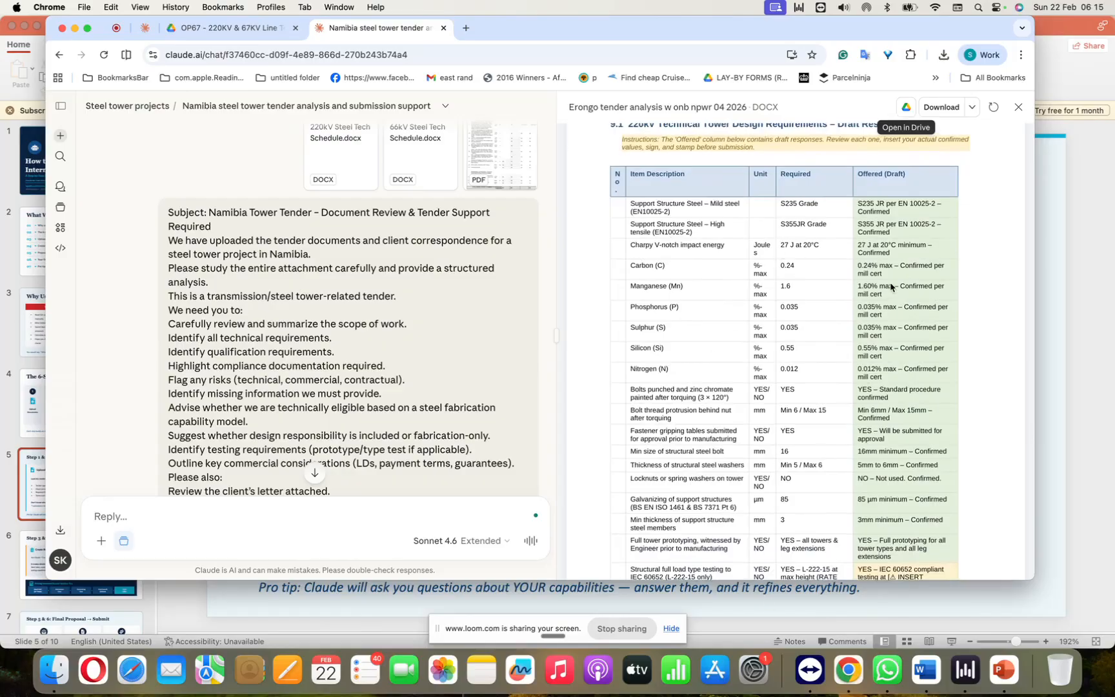
{"action": "scroll", "coordinate": [877, 481], "scroll_direction": "down", "scroll_amount": 2}
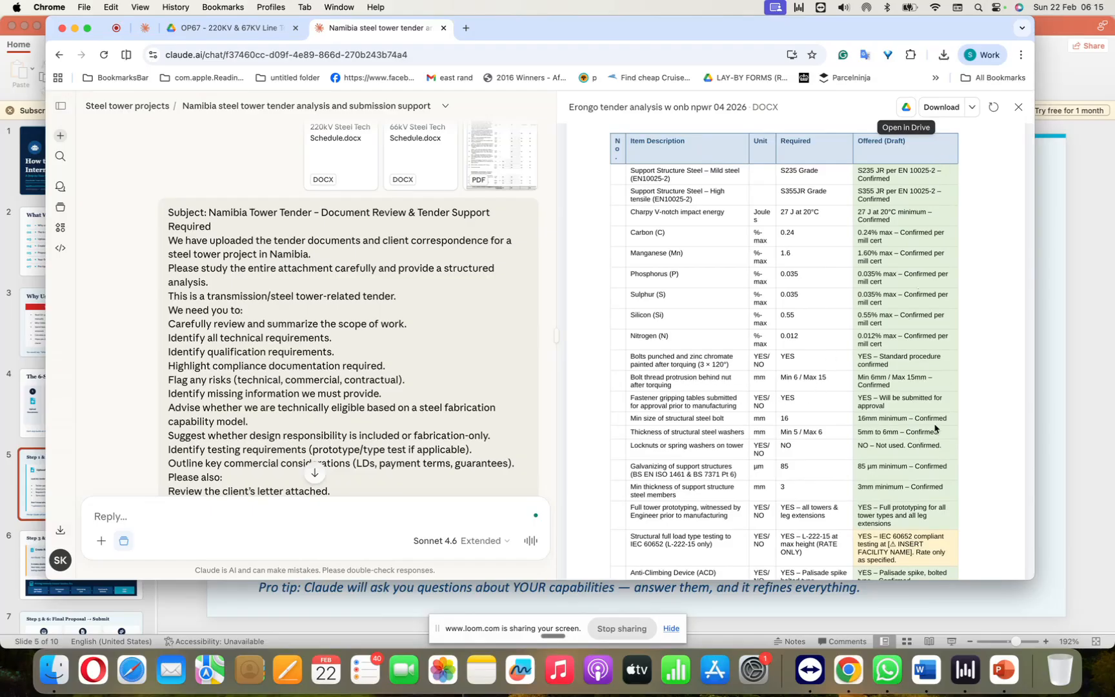
{"action": "scroll", "coordinate": [841, 486], "scroll_direction": "down", "scroll_amount": 2}
{"action": "scroll", "coordinate": [841, 485], "scroll_direction": "up", "scroll_amount": 2}
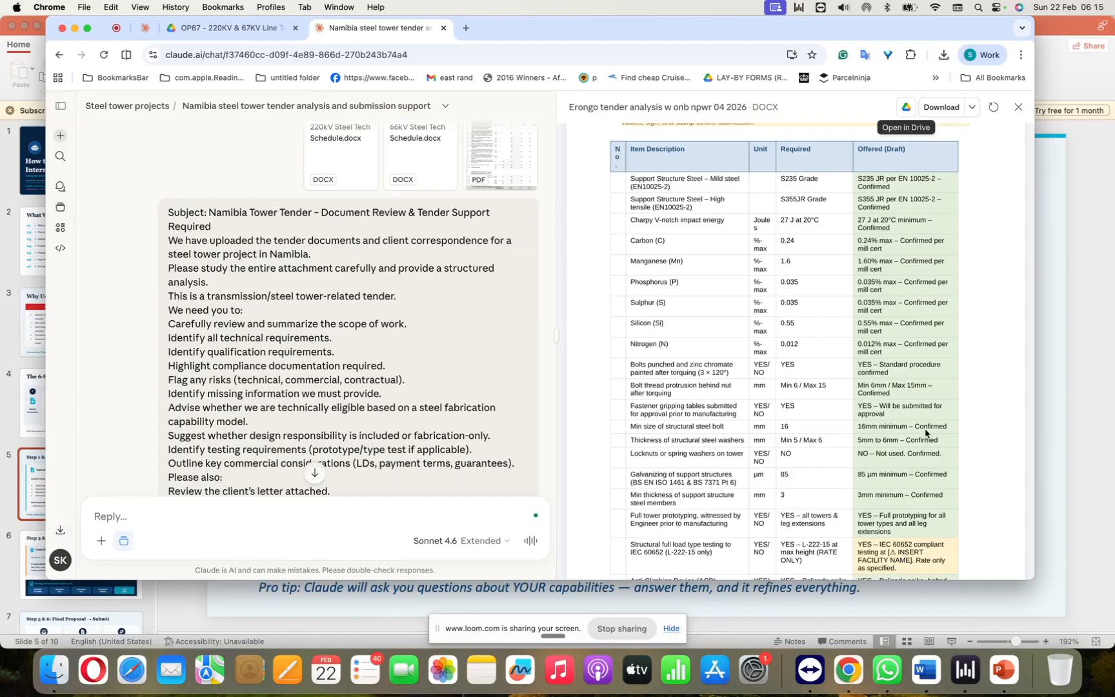
Step: Go through the rest of the report and examine the Pre-Submission Checklist in section 12
{"action": "scroll", "coordinate": [926, 433], "scroll_direction": "down", "scroll_amount": 10}
{"action": "scroll", "coordinate": [925, 433], "scroll_direction": "down", "scroll_amount": 20}
{"action": "scroll", "coordinate": [926, 433], "scroll_direction": "down", "scroll_amount": 20}
{"action": "scroll", "coordinate": [926, 432], "scroll_direction": "up", "scroll_amount": 5}
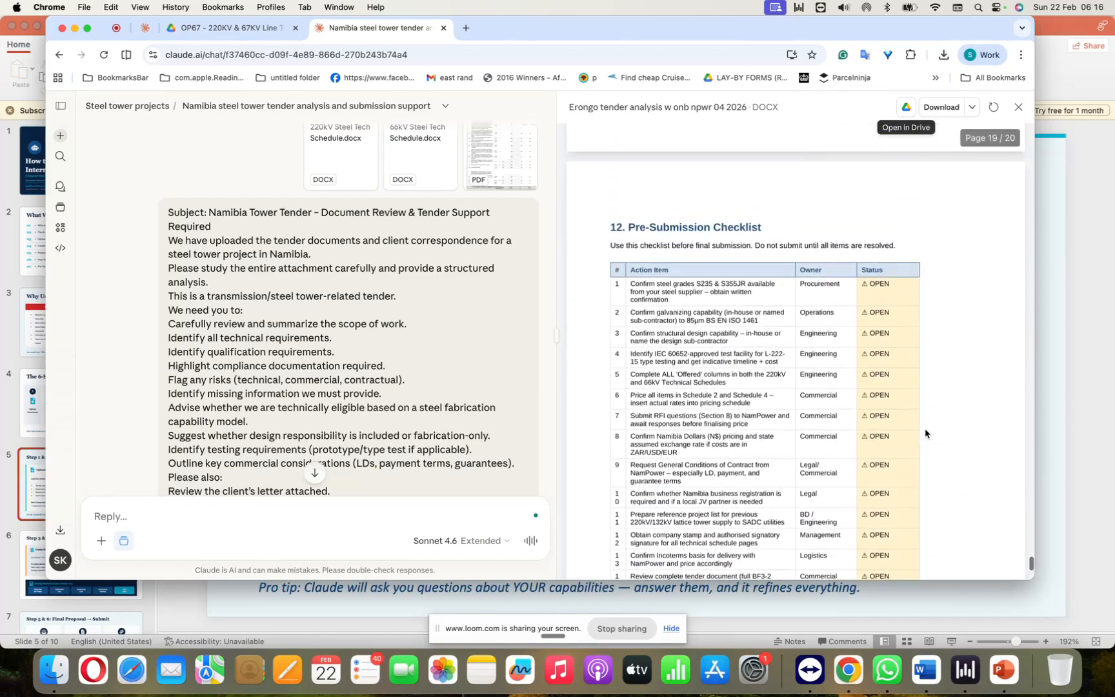
{"action": "scroll", "coordinate": [926, 432], "scroll_direction": "down", "scroll_amount": 2}
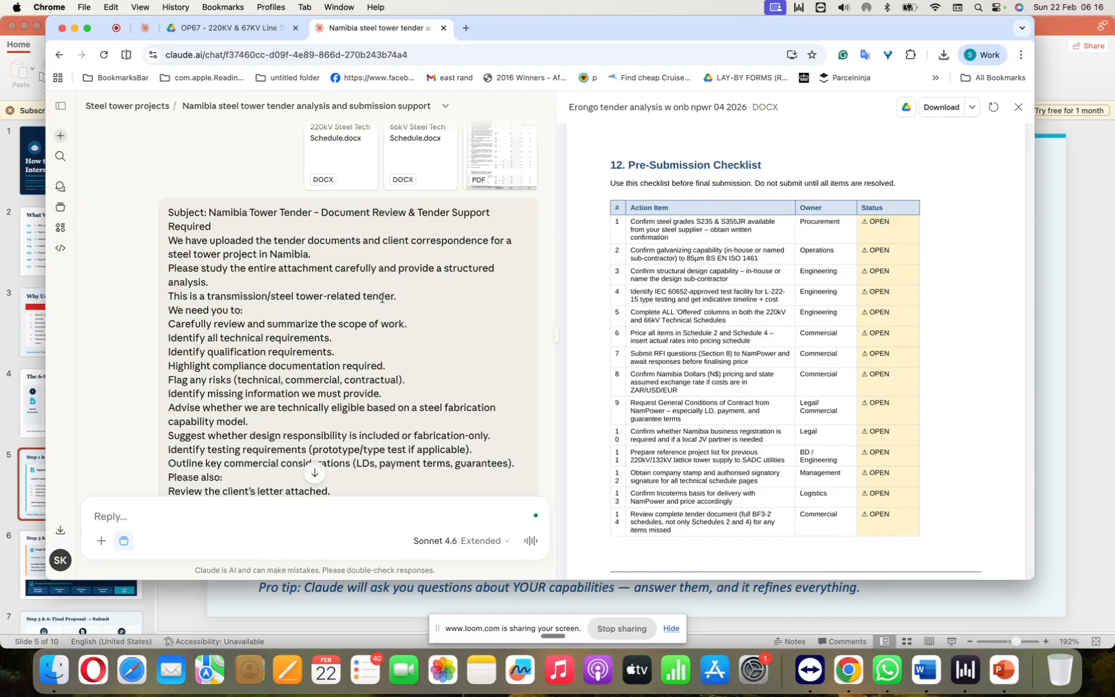
Step: Read Claude's chat summary of the 12-section tender analysis report, from the Executive Summary to the RFQ and design items
{"action": "scroll", "coordinate": [381, 297], "scroll_direction": "down", "scroll_amount": 5}
{"action": "scroll", "coordinate": [381, 297], "scroll_direction": "down", "scroll_amount": 8}
{"action": "scroll", "coordinate": [383, 303], "scroll_direction": "down", "scroll_amount": 8}
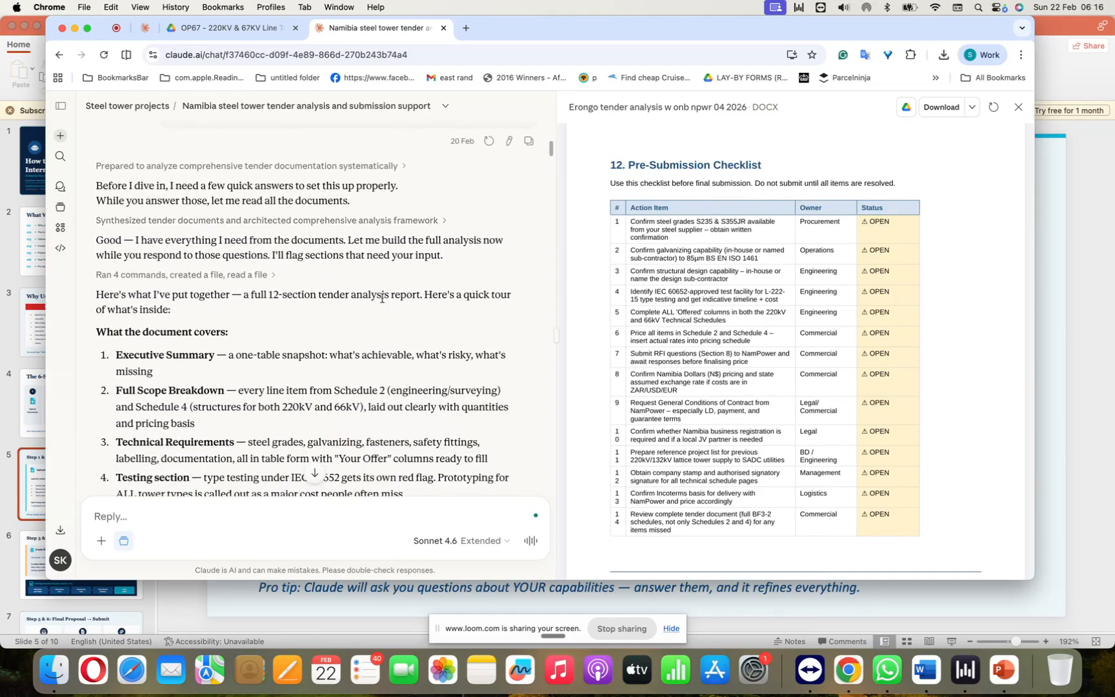
{"action": "scroll", "coordinate": [298, 288], "scroll_direction": "down", "scroll_amount": 2}
{"action": "scroll", "coordinate": [298, 288], "scroll_direction": "down", "scroll_amount": 3}
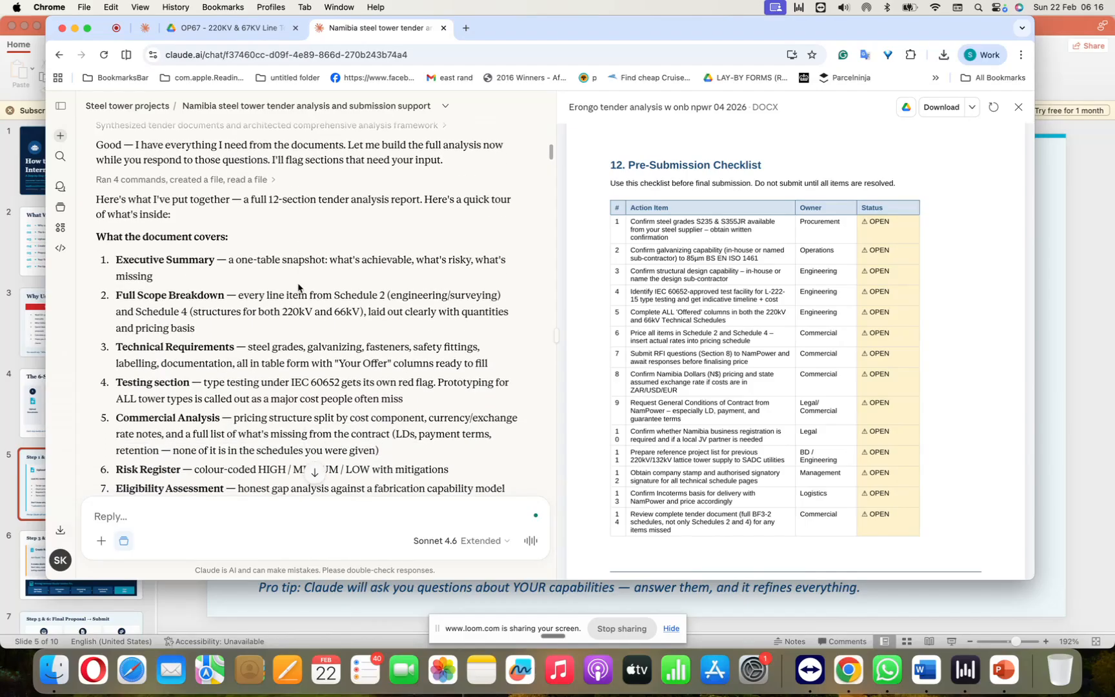
{"action": "scroll", "coordinate": [298, 287], "scroll_direction": "up", "scroll_amount": 5}
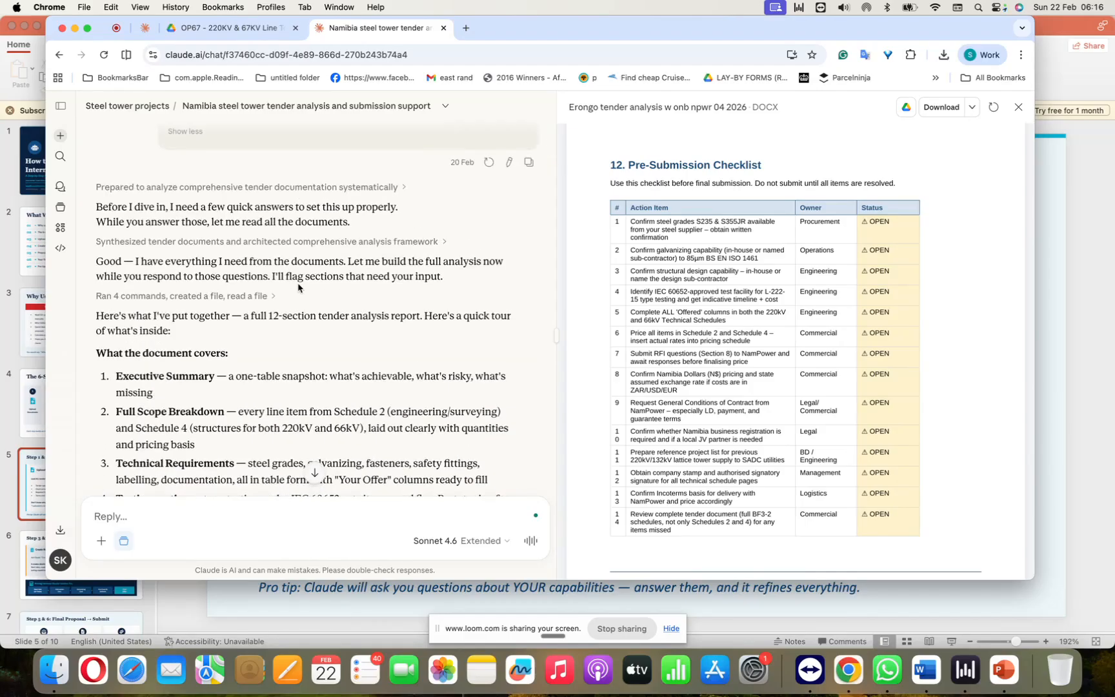
{"action": "scroll", "coordinate": [298, 287], "scroll_direction": "down", "scroll_amount": 4}
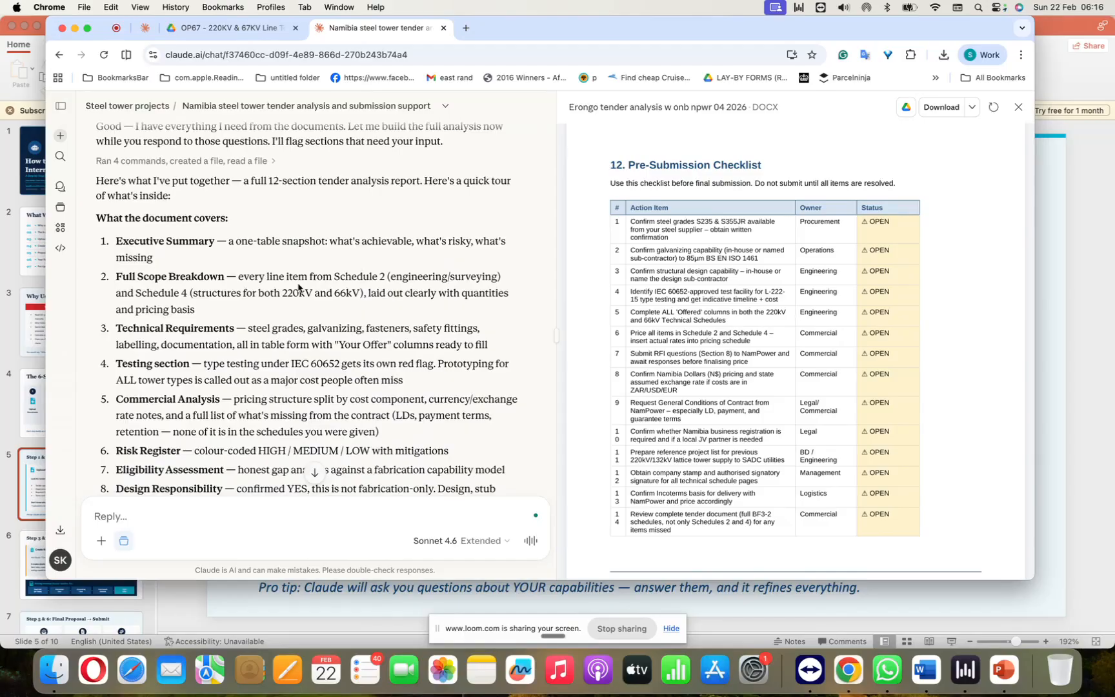
{"action": "scroll", "coordinate": [298, 287], "scroll_direction": "down", "scroll_amount": 2}
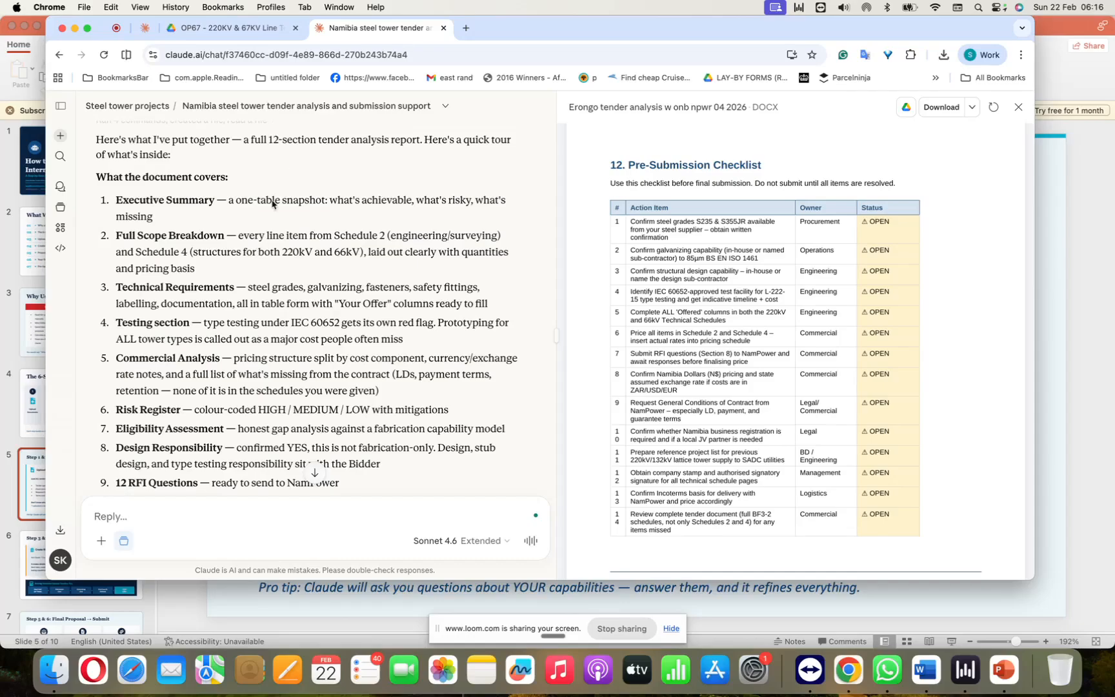
{"action": "scroll", "coordinate": [411, 224], "scroll_direction": "down", "scroll_amount": 1}
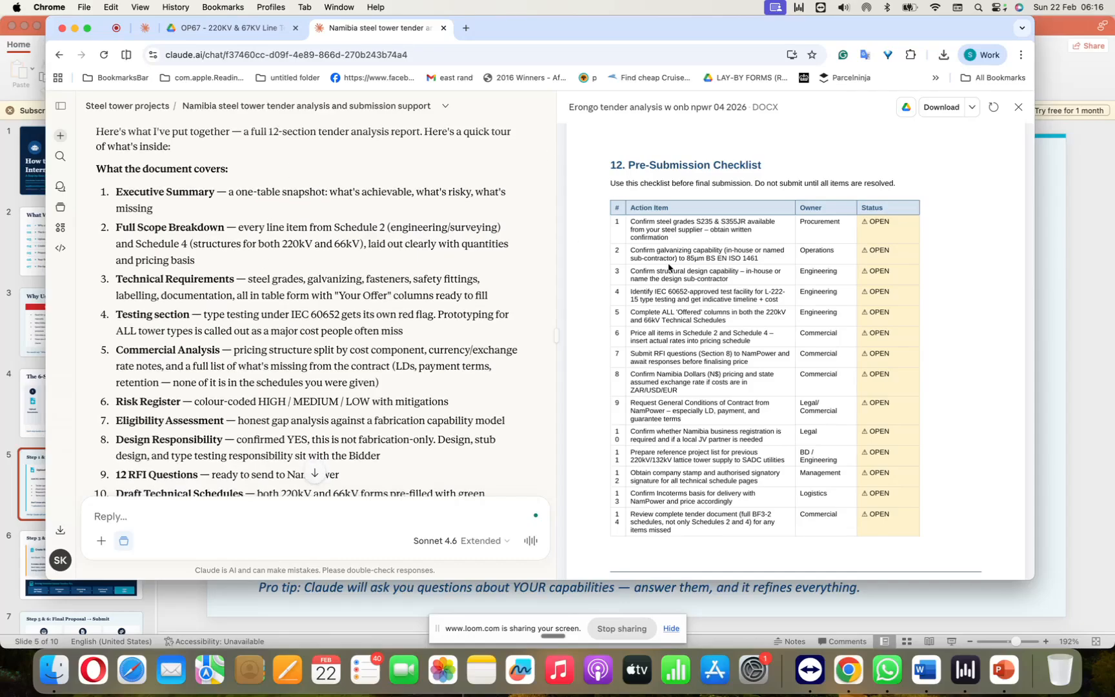
Step: Return the report preview to its cover page and read the rest of the chat summary through the Pre-Submission Checklist item
{"action": "scroll", "coordinate": [668, 267], "scroll_direction": "up", "scroll_amount": 20}
{"action": "scroll", "coordinate": [668, 267], "scroll_direction": "up", "scroll_amount": 20}
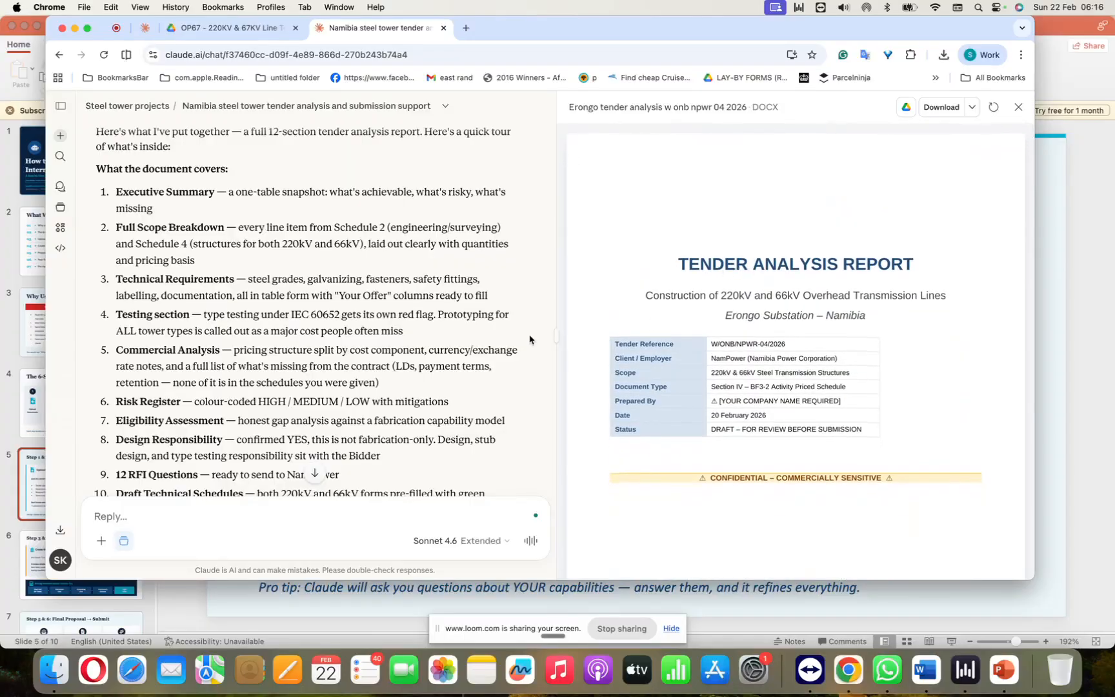
{"action": "scroll", "coordinate": [222, 333], "scroll_direction": "down", "scroll_amount": 3}
{"action": "scroll", "coordinate": [222, 333], "scroll_direction": "down", "scroll_amount": 3}
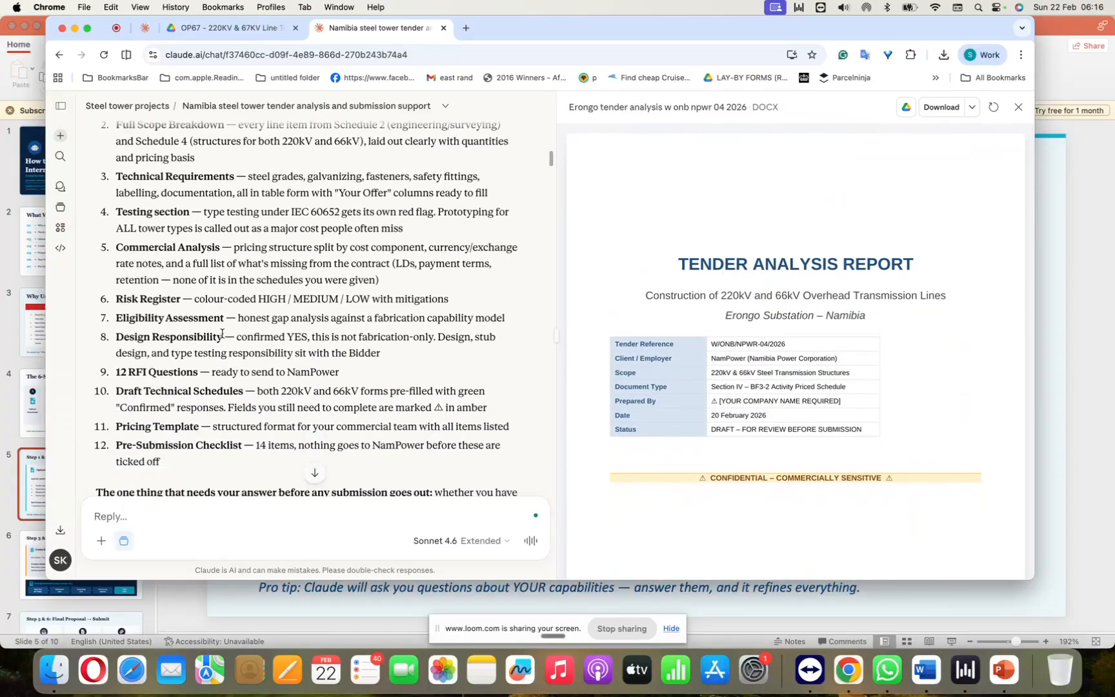
{"action": "scroll", "coordinate": [222, 333], "scroll_direction": "up", "scroll_amount": 5}
{"action": "scroll", "coordinate": [222, 333], "scroll_direction": "down", "scroll_amount": 2}
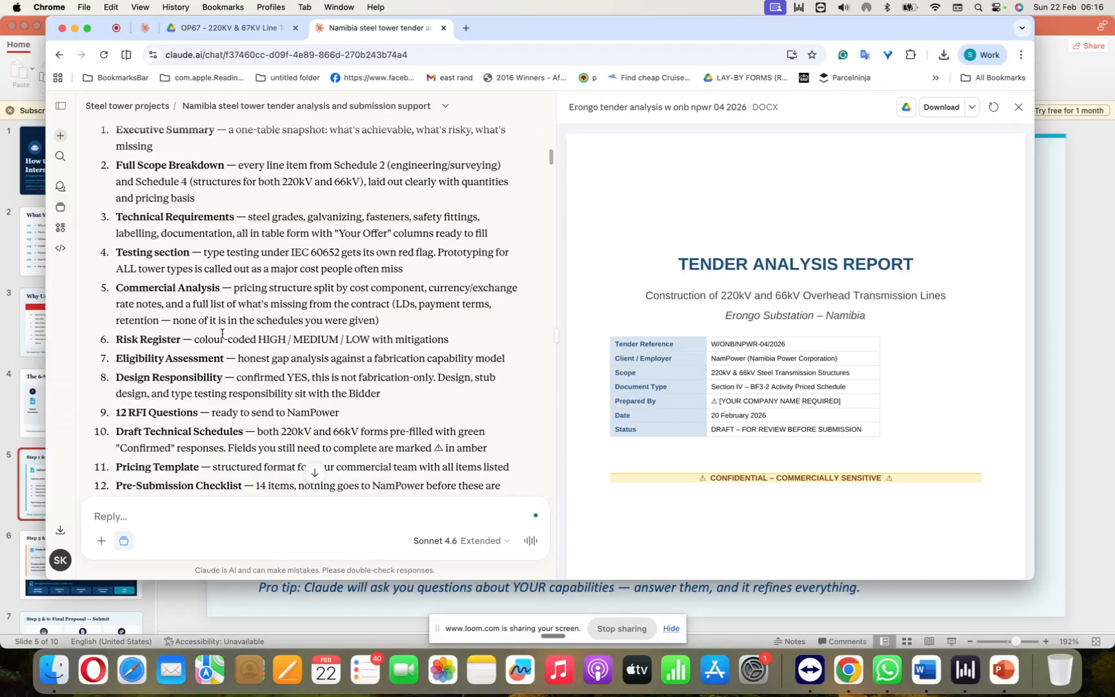
{"action": "scroll", "coordinate": [222, 333], "scroll_direction": "down", "scroll_amount": 3}
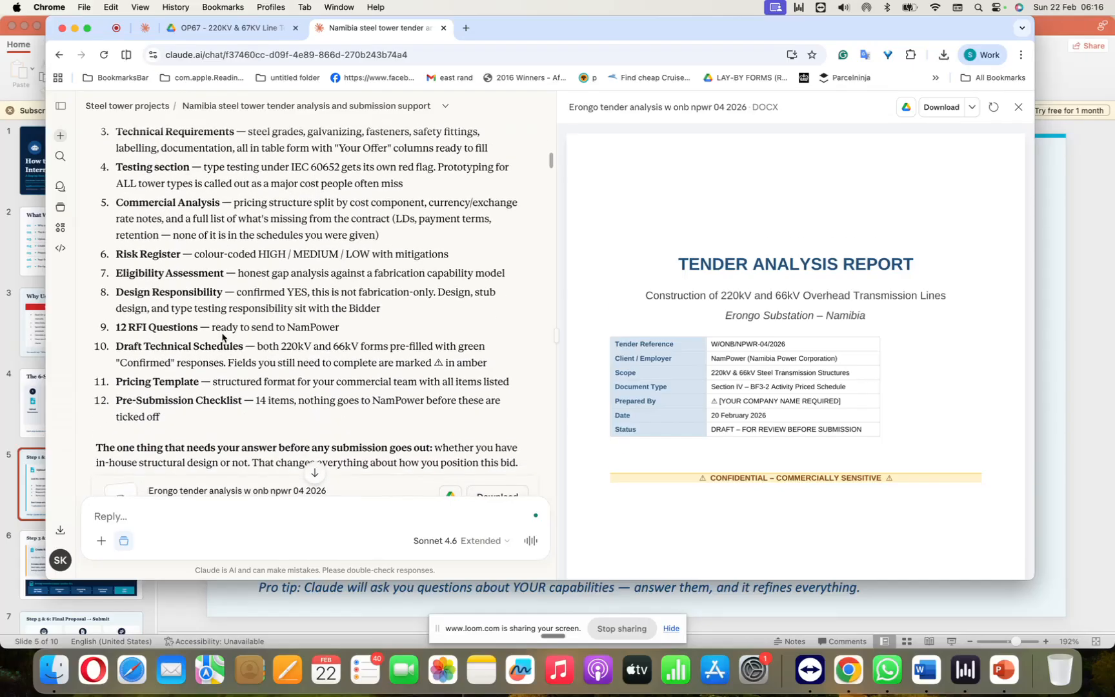
{"action": "scroll", "coordinate": [222, 333], "scroll_direction": "down", "scroll_amount": 2}
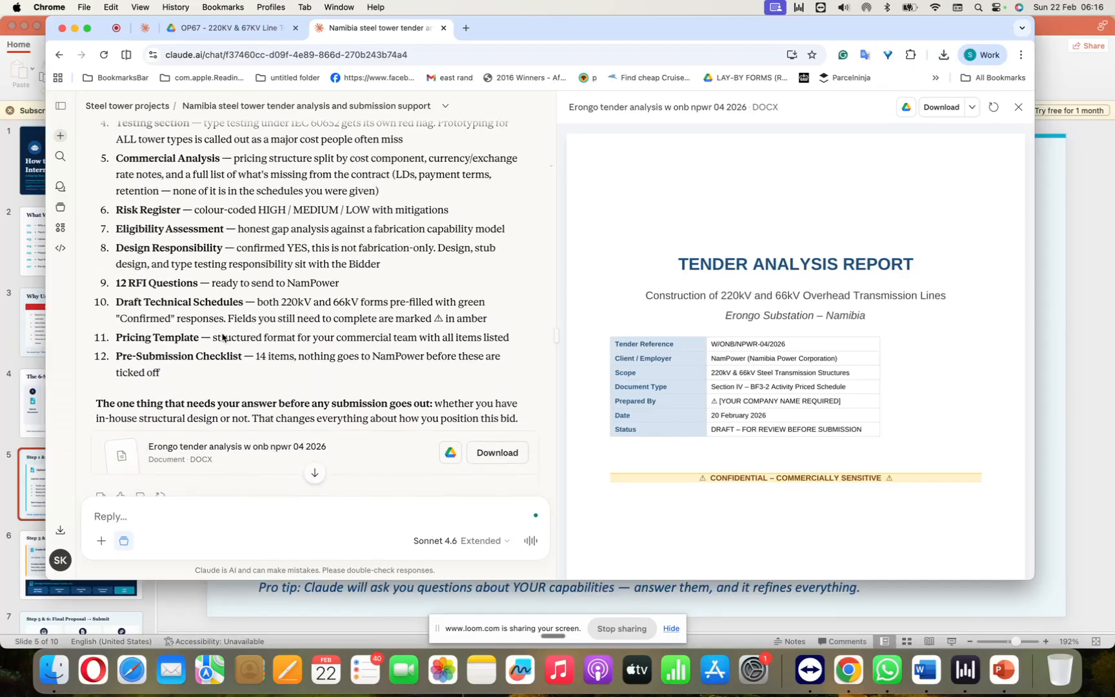
{"action": "scroll", "coordinate": [222, 336], "scroll_direction": "down", "scroll_amount": 2}
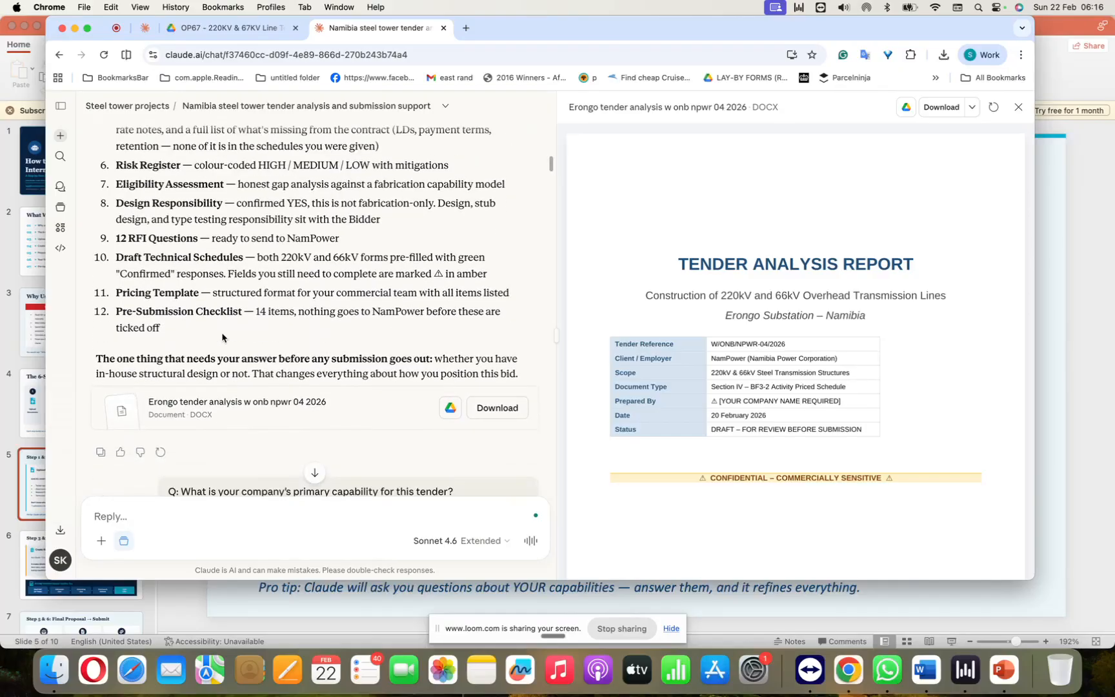
Step: Examine the capability questions and answers in the chat and the key updates made for the supply-only version of the report
{"action": "scroll", "coordinate": [223, 337], "scroll_direction": "down", "scroll_amount": 5}
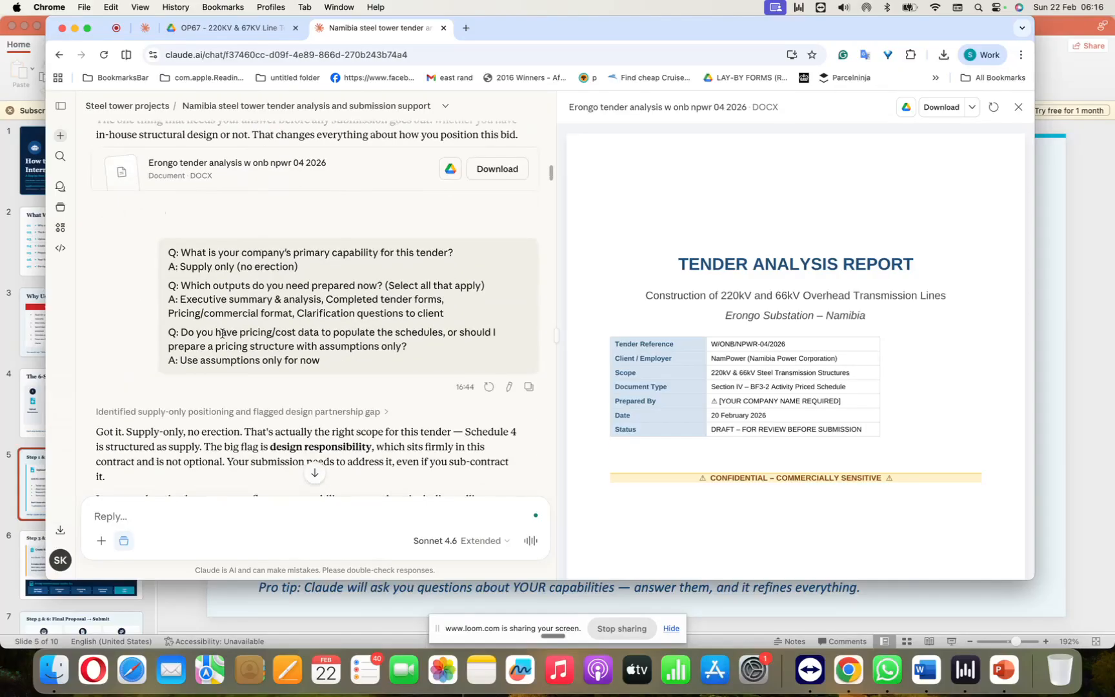
{"action": "scroll", "coordinate": [222, 333], "scroll_direction": "down", "scroll_amount": 3}
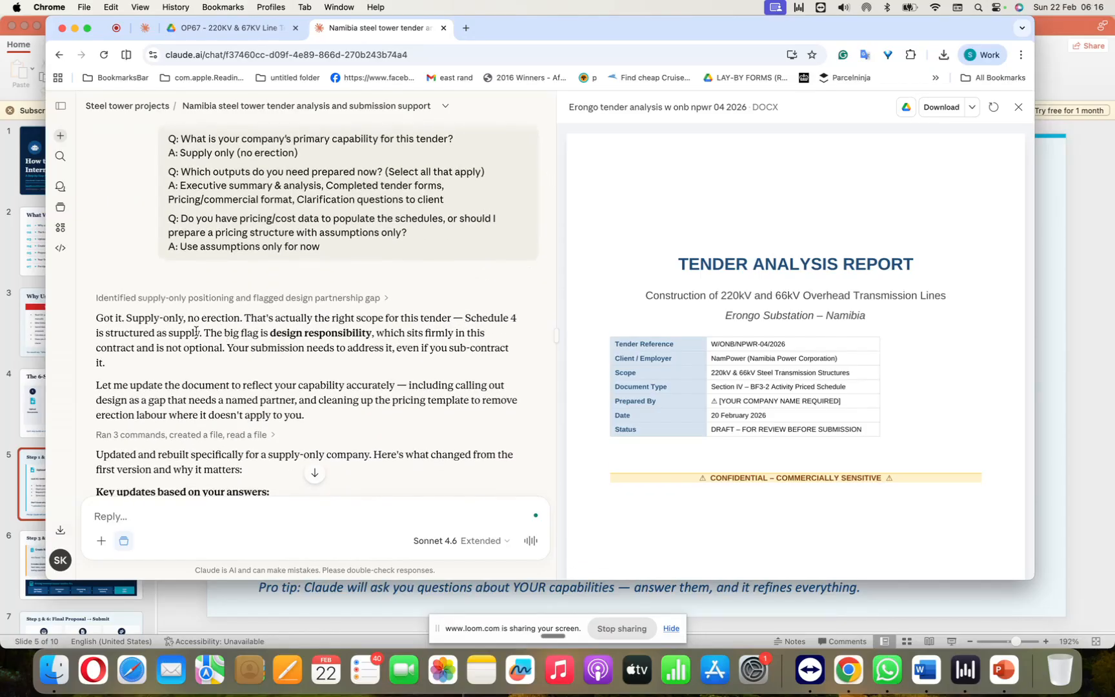
{"action": "scroll", "coordinate": [195, 332], "scroll_direction": "down", "scroll_amount": 1}
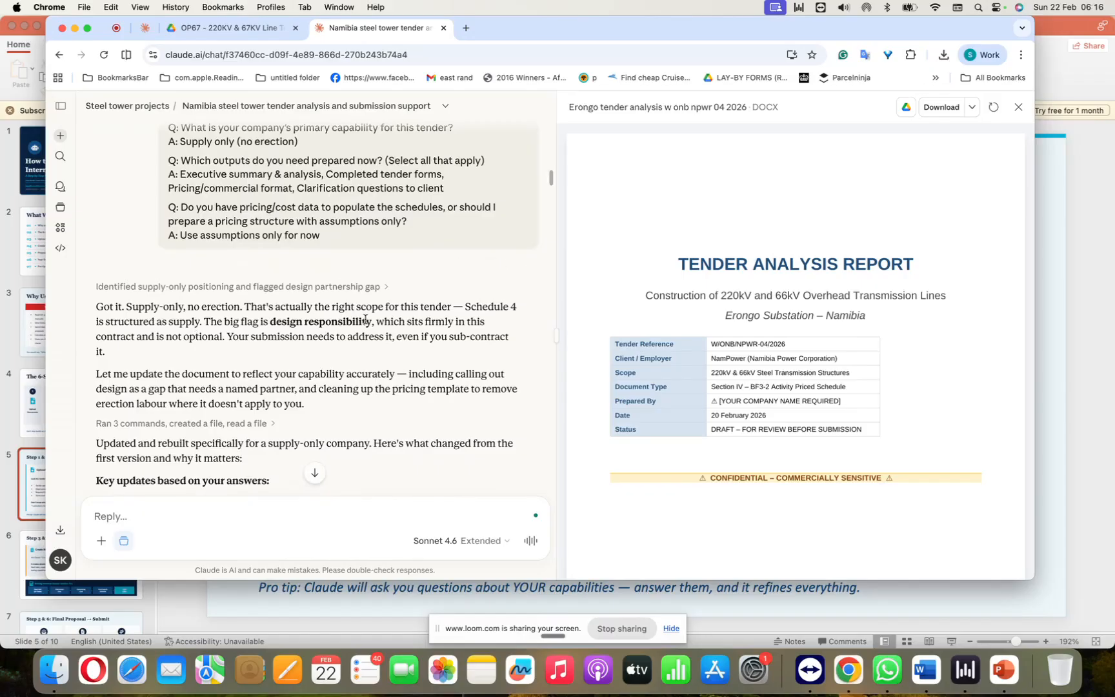
{"action": "scroll", "coordinate": [365, 320], "scroll_direction": "down", "scroll_amount": 7}
{"action": "scroll", "coordinate": [365, 319], "scroll_direction": "down", "scroll_amount": 4}
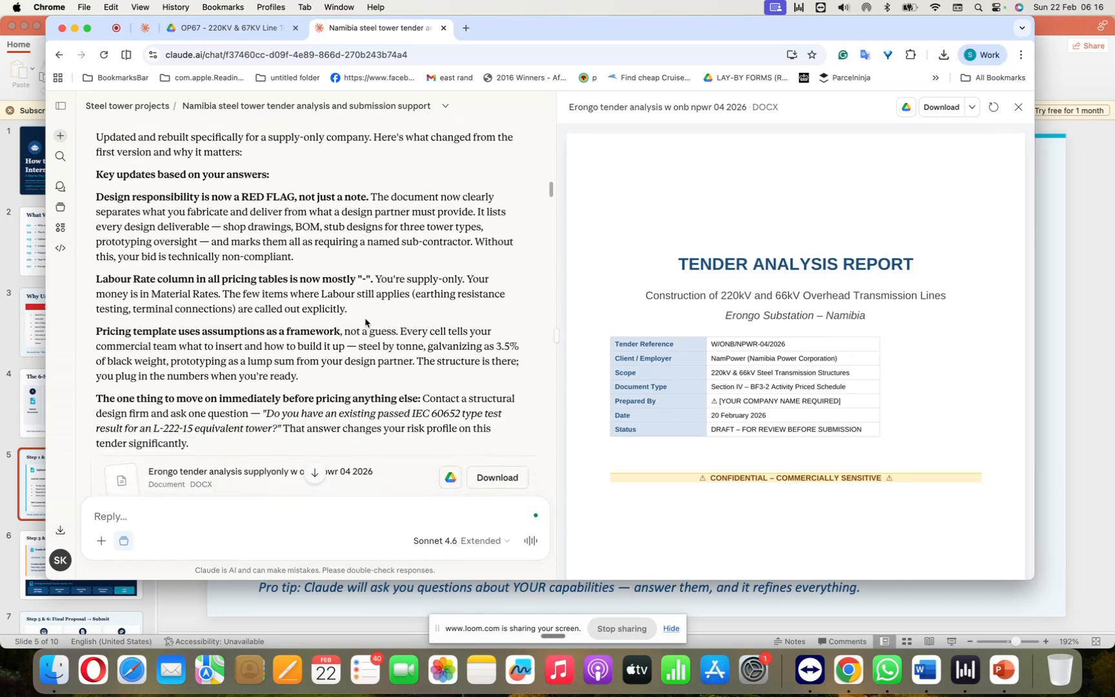
{"action": "scroll", "coordinate": [296, 207], "scroll_direction": "up", "scroll_amount": 1}
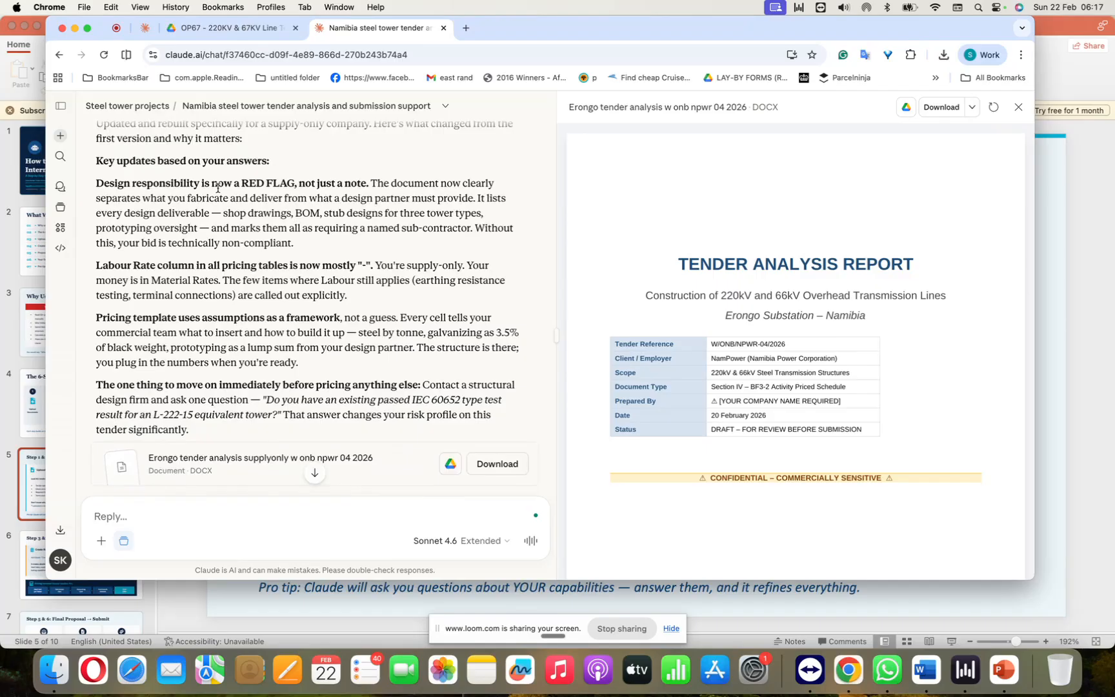
{"action": "scroll", "coordinate": [218, 187], "scroll_direction": "down", "scroll_amount": 2}
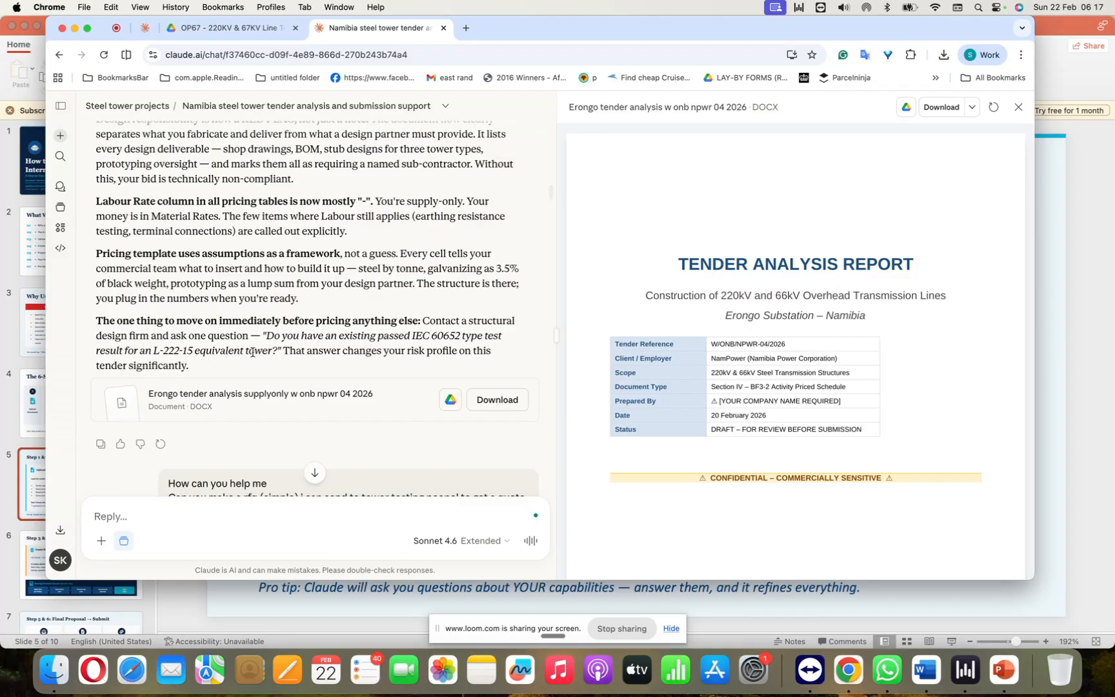
Step: Examine the prompt asking for a simple tower design and testing RFQ, and Claude's instructions for completing it
{"action": "scroll", "coordinate": [252, 349], "scroll_direction": "down", "scroll_amount": 4}
{"action": "scroll", "coordinate": [252, 349], "scroll_direction": "down", "scroll_amount": 4}
{"action": "scroll", "coordinate": [252, 349], "scroll_direction": "up", "scroll_amount": 5}
{"action": "scroll", "coordinate": [253, 349], "scroll_direction": "down", "scroll_amount": 4}
{"action": "scroll", "coordinate": [253, 348], "scroll_direction": "down", "scroll_amount": 1}
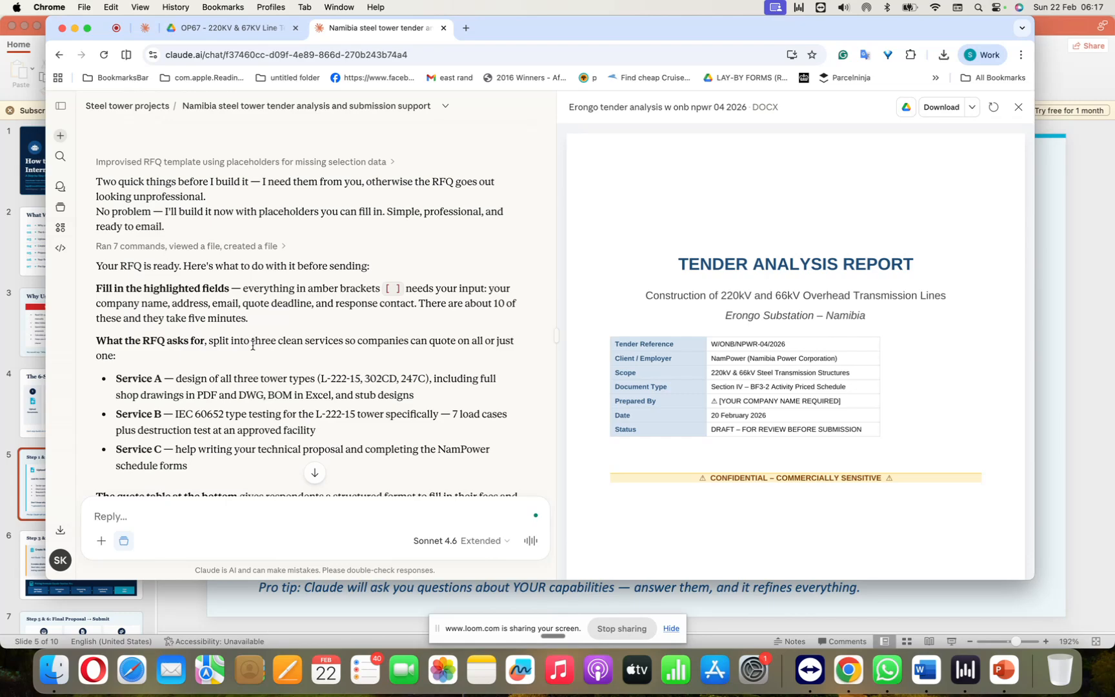
{"action": "scroll", "coordinate": [252, 346], "scroll_direction": "down", "scroll_amount": 1}
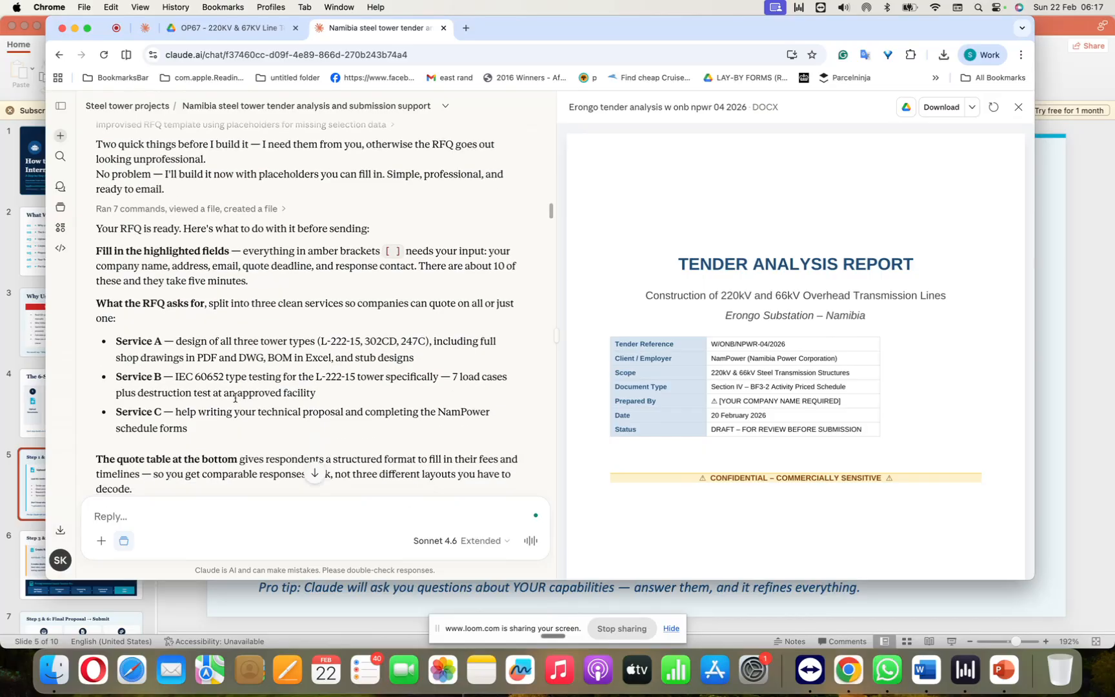
{"action": "scroll", "coordinate": [236, 404], "scroll_direction": "down", "scroll_amount": 2}
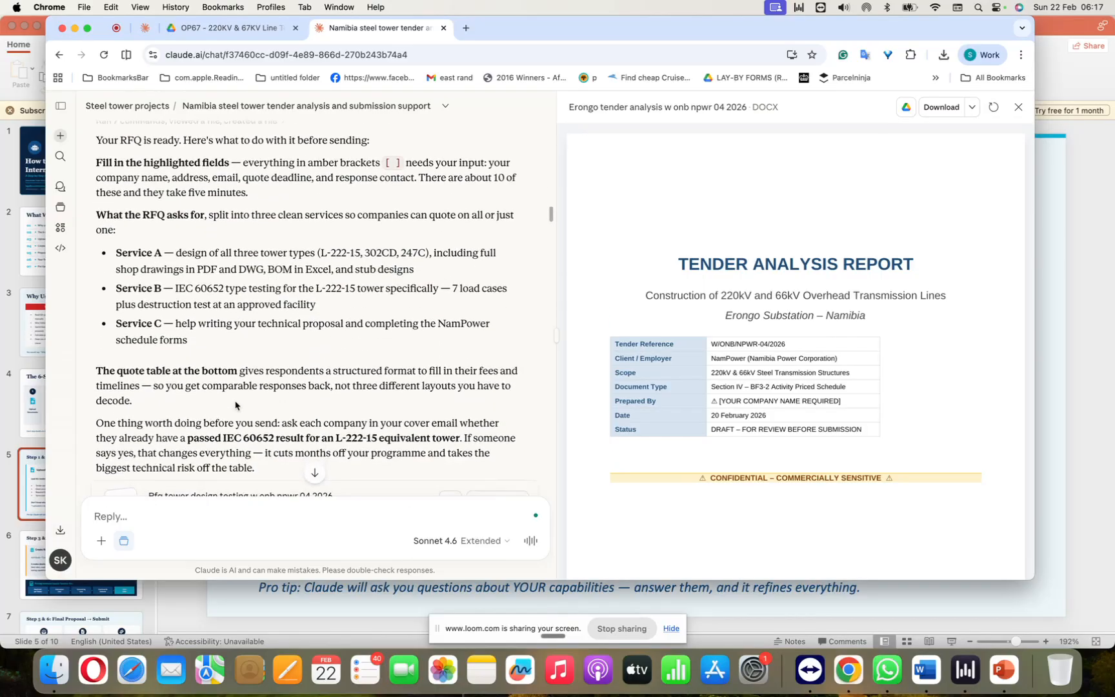
{"action": "scroll", "coordinate": [239, 387], "scroll_direction": "up", "scroll_amount": 10}
{"action": "scroll", "coordinate": [241, 374], "scroll_direction": "down", "scroll_amount": 3}
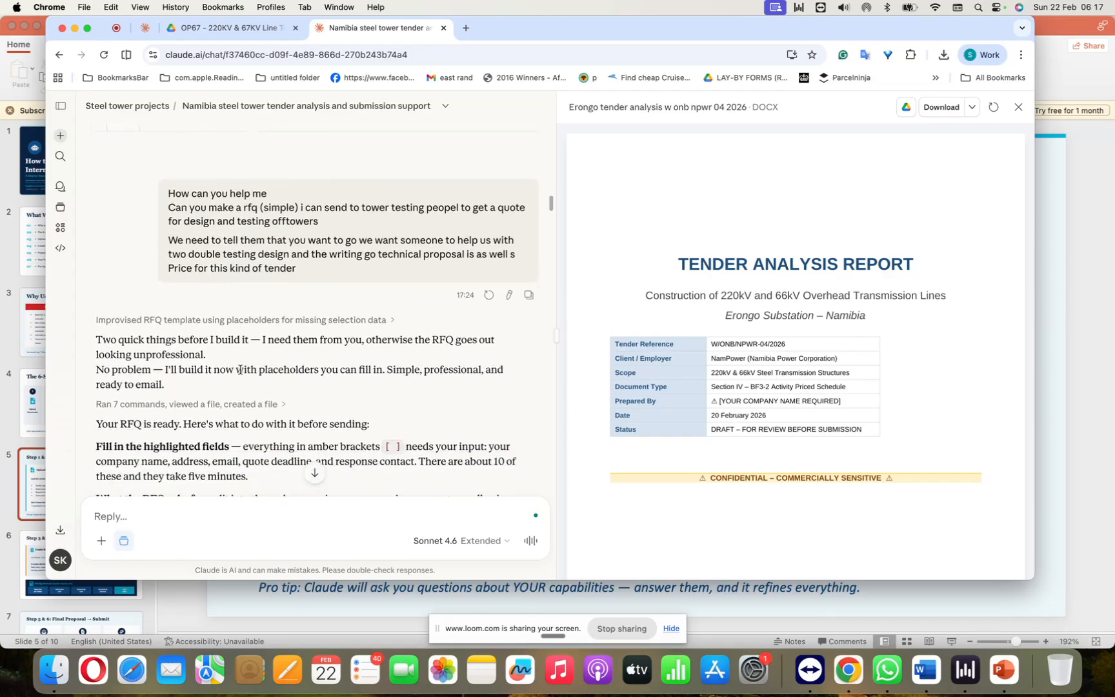
Step: Switch to the PowerPoint tender guide and show the "Step 3 & 4: Vendor RFQ → Your Quotation" slide
{"action": "left_click", "coordinate": [1080, 284]}
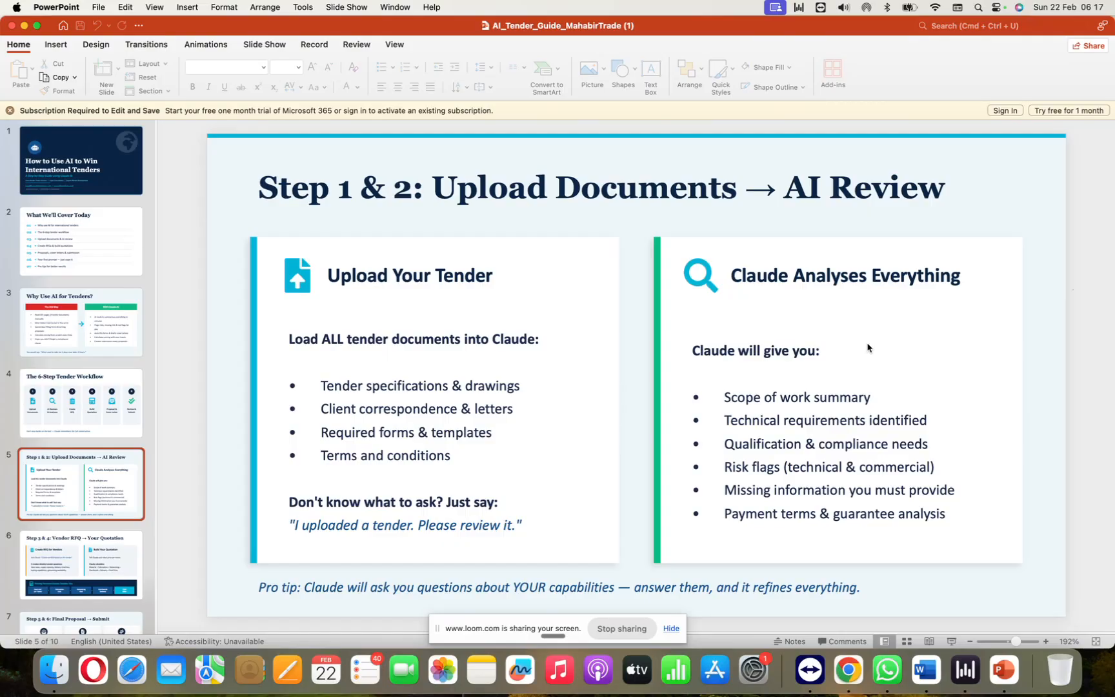
{"action": "key", "text": "Down"}
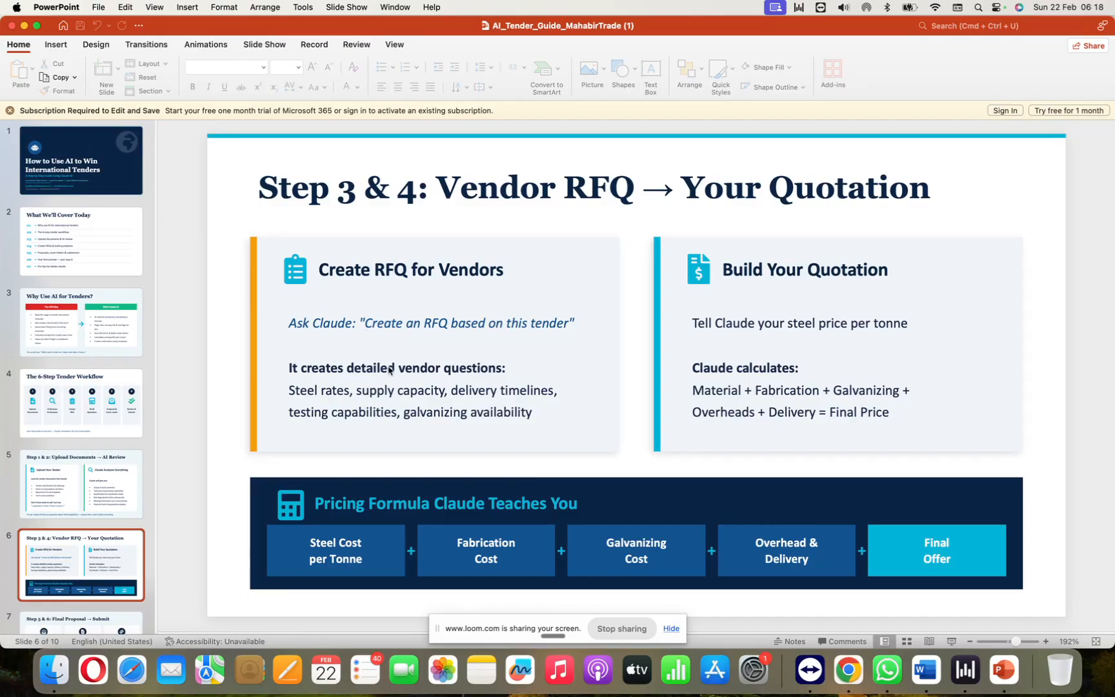
Step: Switch back to the Claude chat in Chrome and go over the RFQ reply, from Services A, B and C to the attached document
{"action": "key", "text": "super+Tab"}
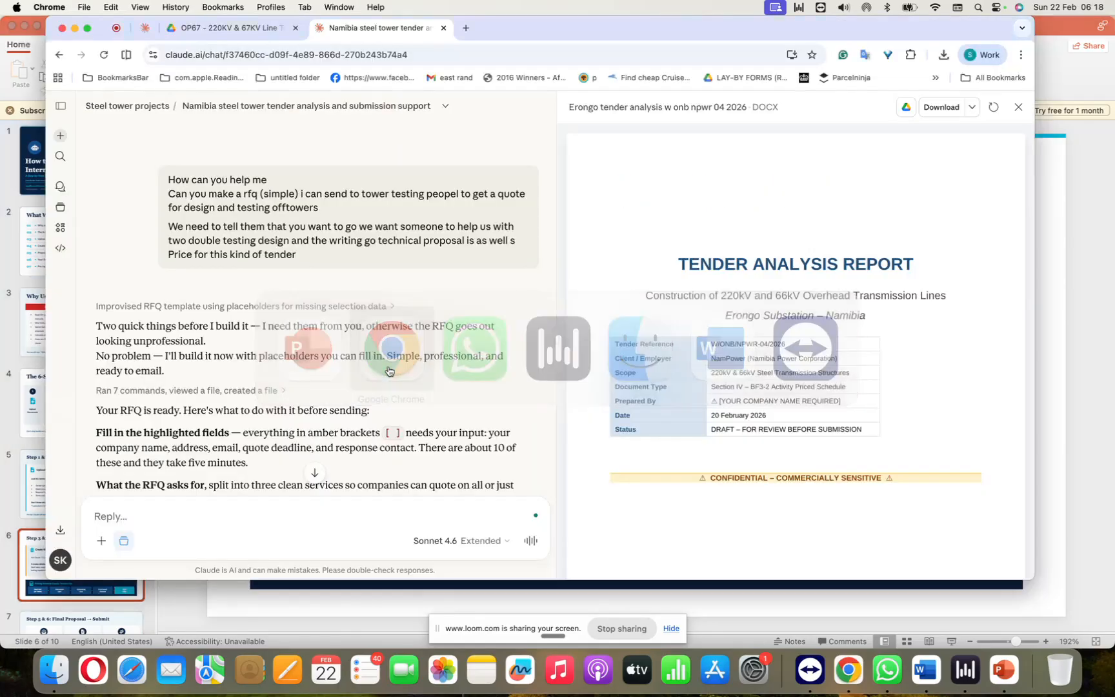
{"action": "scroll", "coordinate": [389, 370], "scroll_direction": "down", "scroll_amount": 5}
{"action": "scroll", "coordinate": [388, 370], "scroll_direction": "up", "scroll_amount": 3}
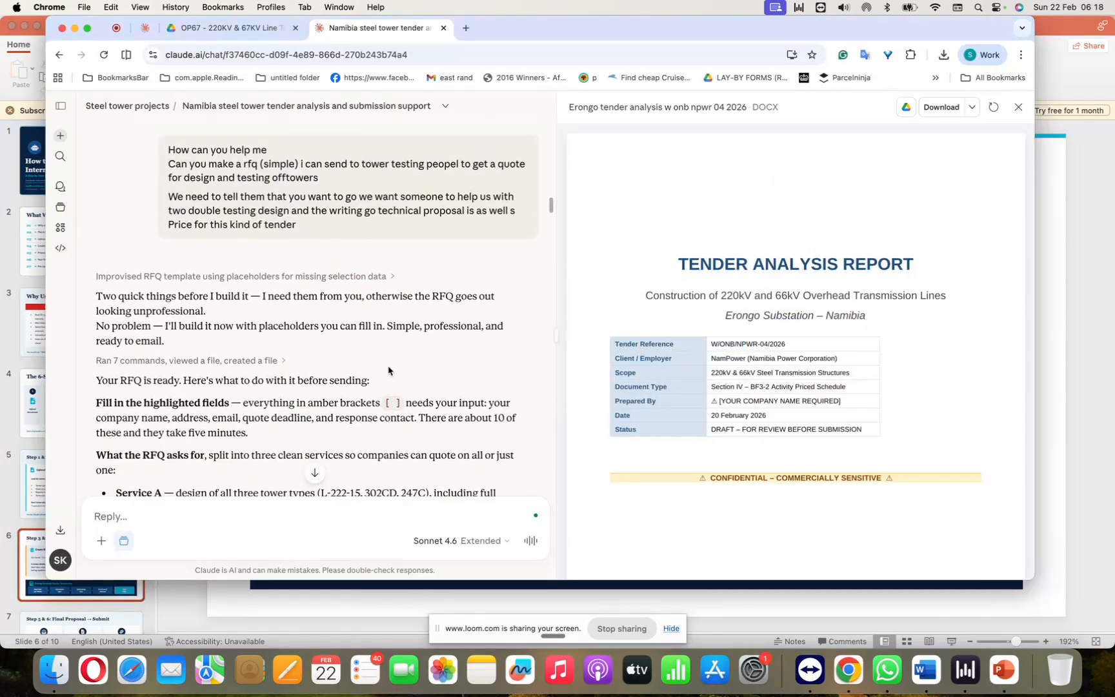
{"action": "scroll", "coordinate": [389, 369], "scroll_direction": "down", "scroll_amount": 5}
{"action": "scroll", "coordinate": [359, 309], "scroll_direction": "up", "scroll_amount": 6}
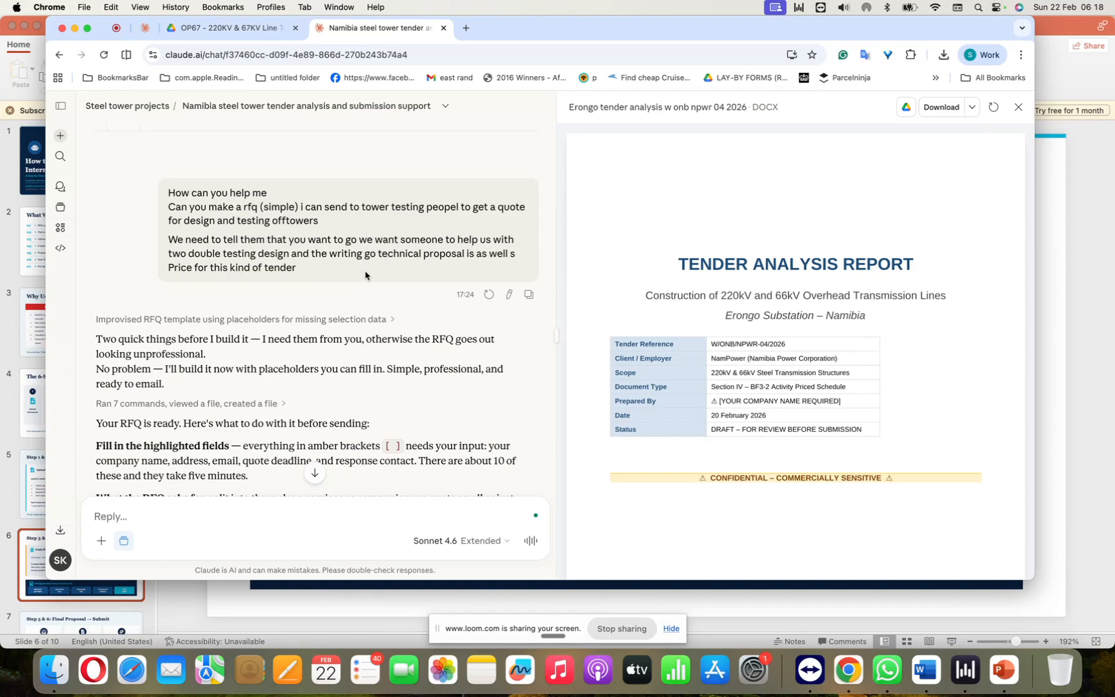
{"action": "scroll", "coordinate": [360, 301], "scroll_direction": "down", "scroll_amount": 1}
{"action": "scroll", "coordinate": [361, 301], "scroll_direction": "down", "scroll_amount": 4}
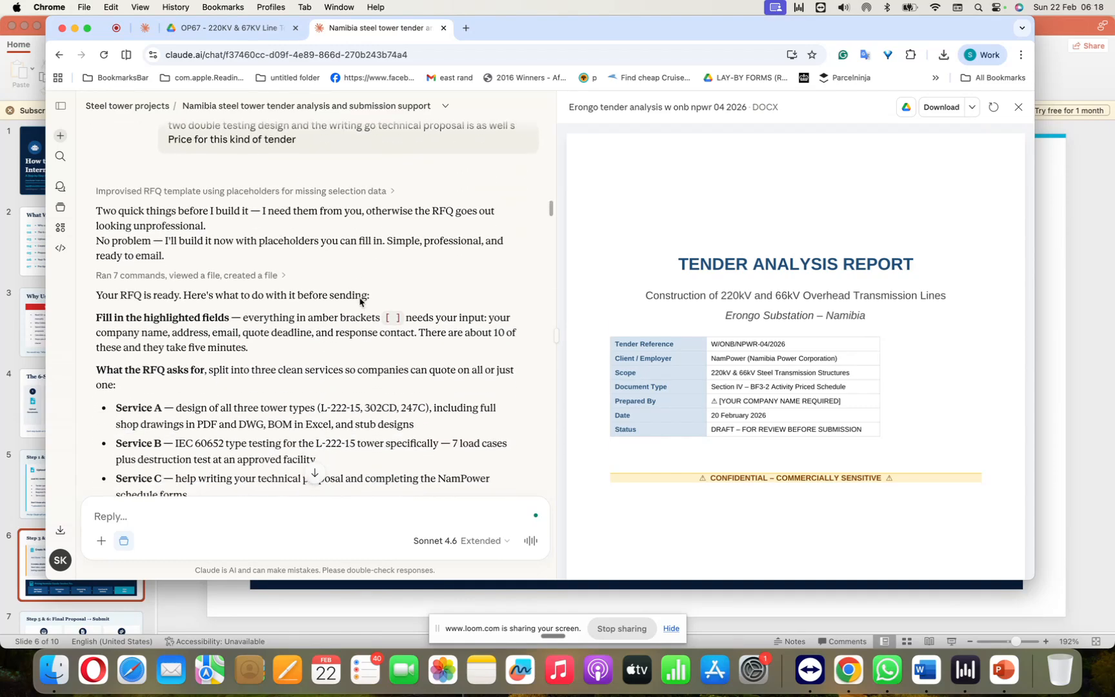
{"action": "scroll", "coordinate": [359, 299], "scroll_direction": "down", "scroll_amount": 3}
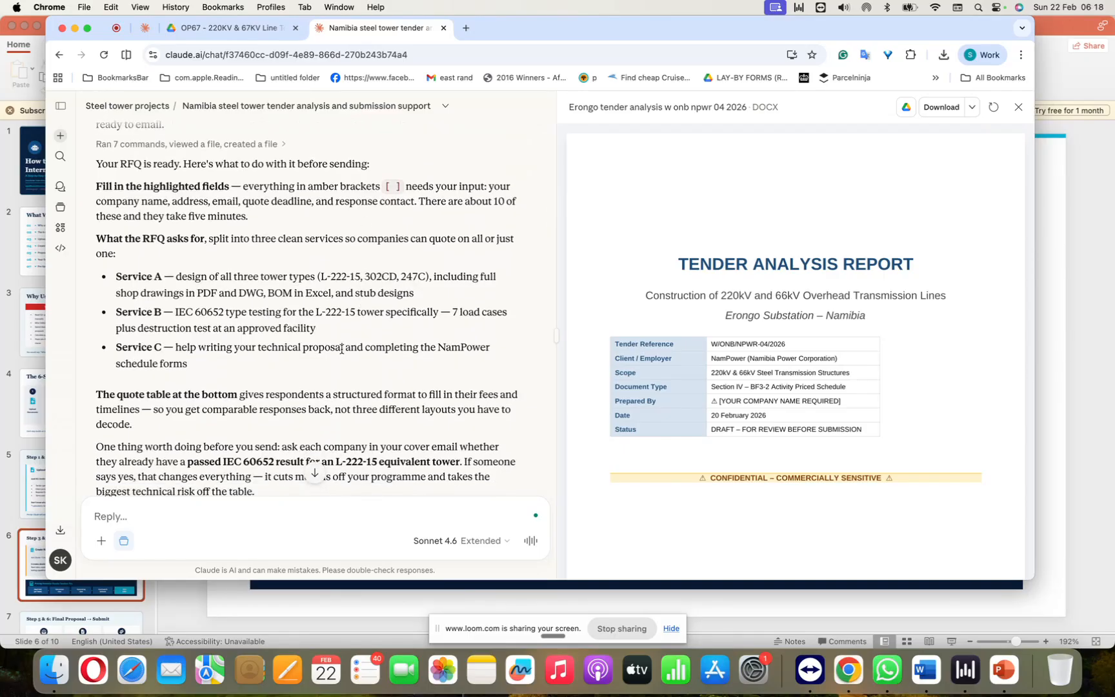
{"action": "scroll", "coordinate": [342, 351], "scroll_direction": "down", "scroll_amount": 7}
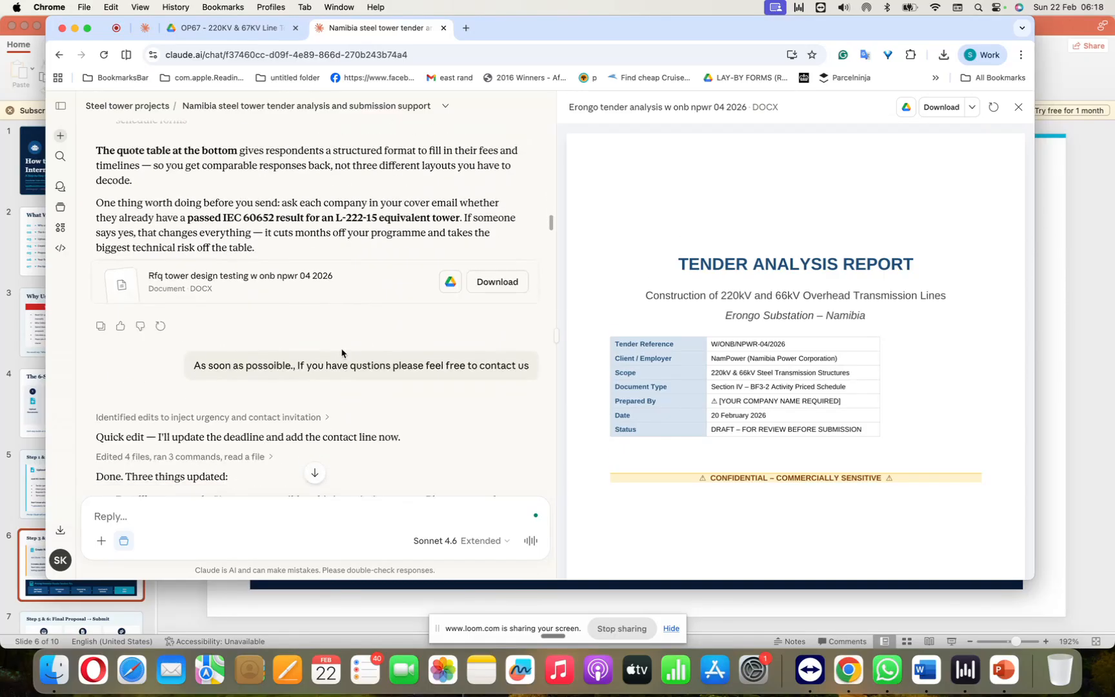
Step: Open the "Rfq tower design testing w onb npwr 04 2026" document, look through all its sections and return to the first page
{"action": "left_click", "coordinate": [303, 252]}
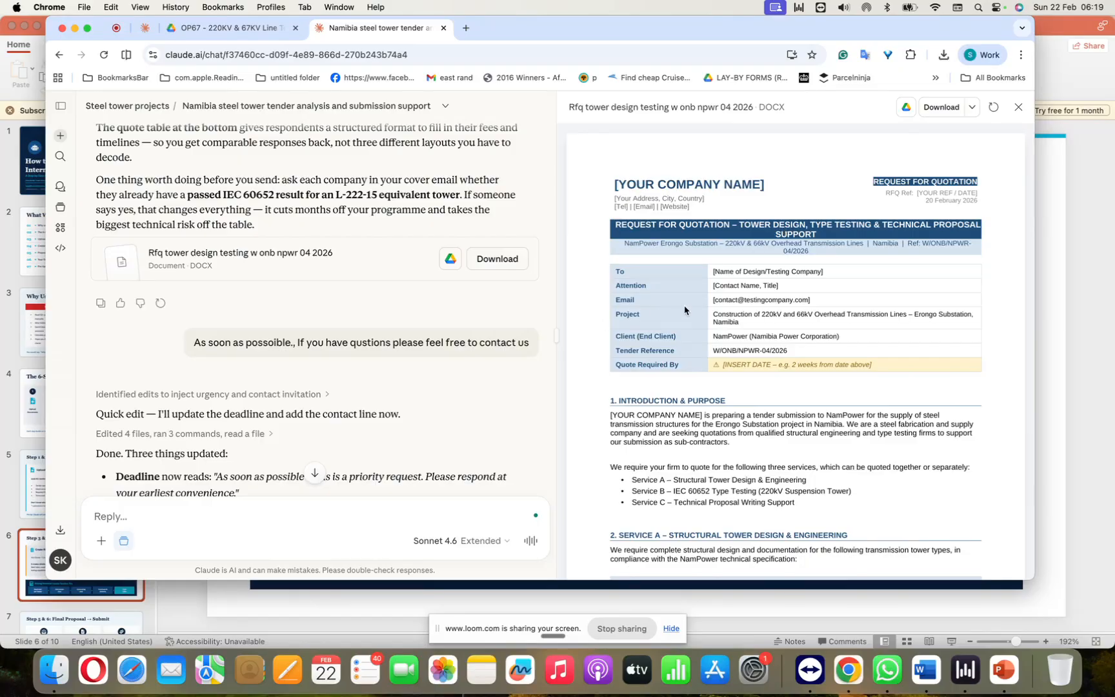
{"action": "scroll", "coordinate": [667, 388], "scroll_direction": "down", "scroll_amount": 2}
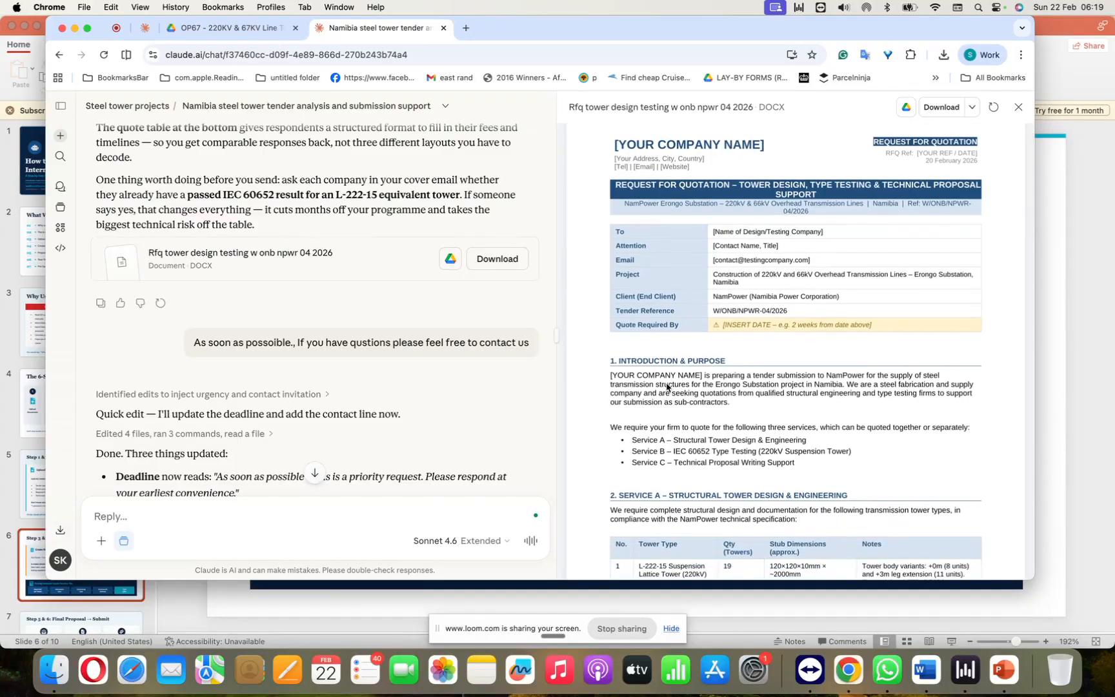
{"action": "scroll", "coordinate": [667, 387], "scroll_direction": "down", "scroll_amount": 20}
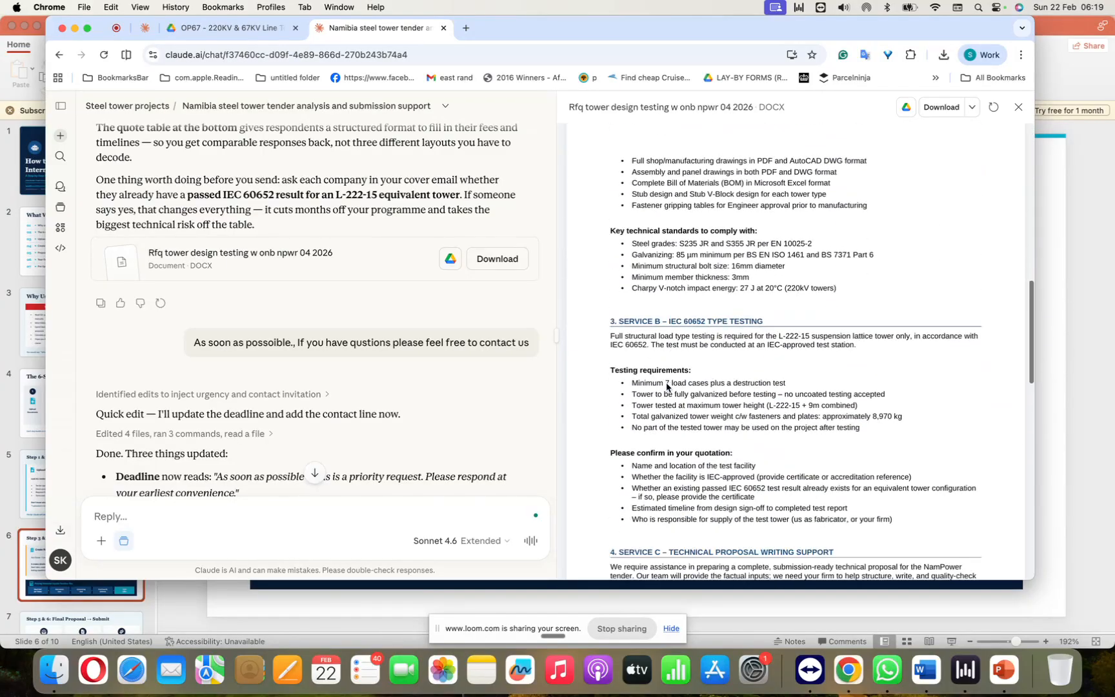
{"action": "scroll", "coordinate": [666, 386], "scroll_direction": "down", "scroll_amount": 15}
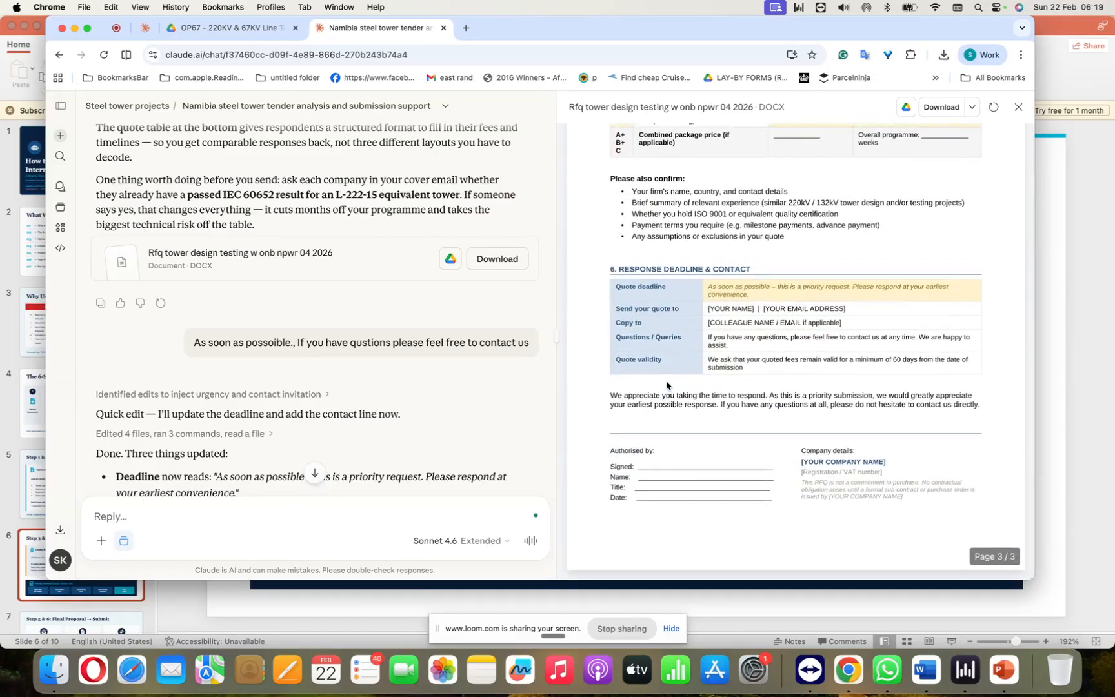
{"action": "scroll", "coordinate": [667, 385], "scroll_direction": "up", "scroll_amount": 15}
{"action": "scroll", "coordinate": [666, 385], "scroll_direction": "up", "scroll_amount": 20}
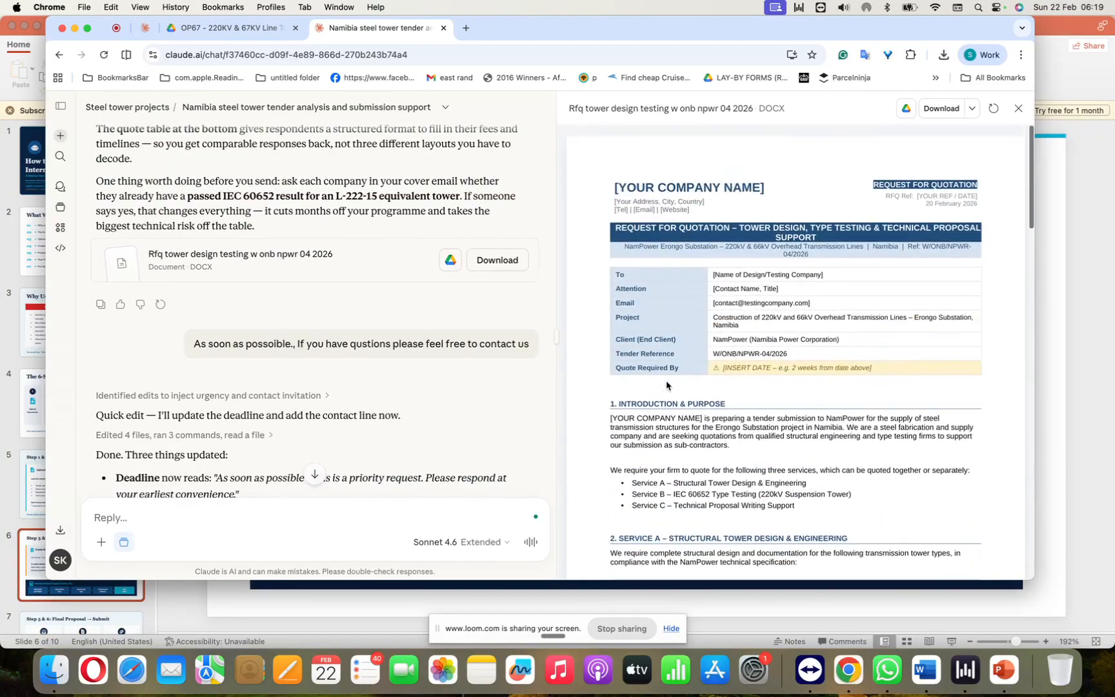
Step: Read the follow-up prompts and replies covering the RFQ's deadline wording, questions line, reference number and company details
{"action": "scroll", "coordinate": [366, 410], "scroll_direction": "down", "scroll_amount": 5}
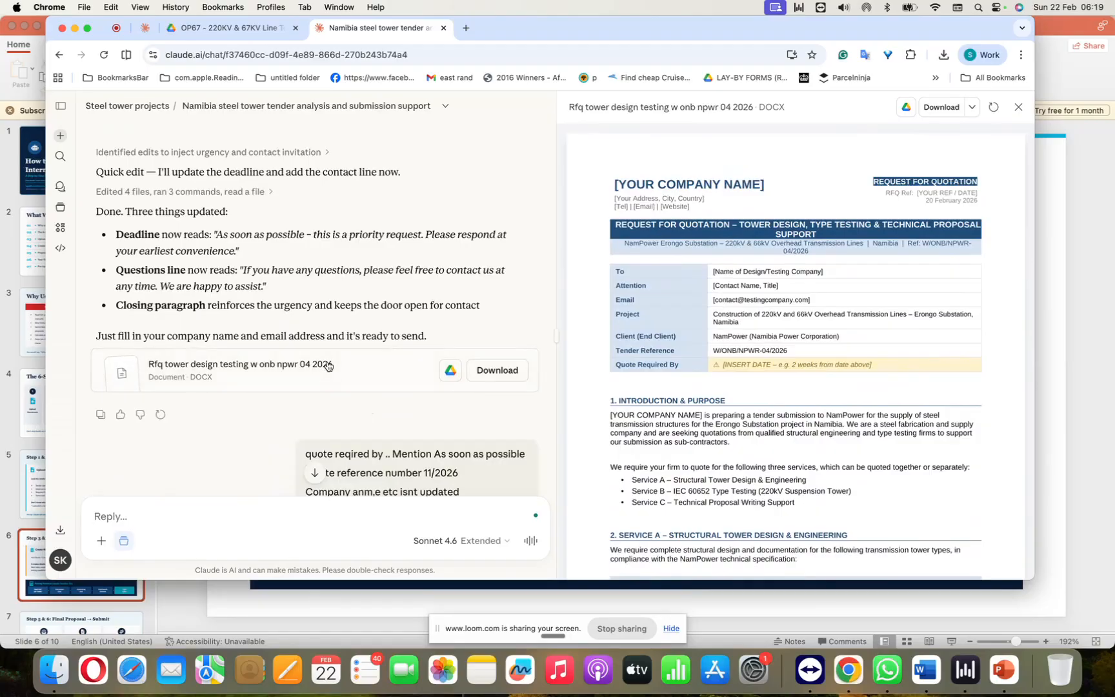
{"action": "scroll", "coordinate": [326, 295], "scroll_direction": "up", "scroll_amount": 2}
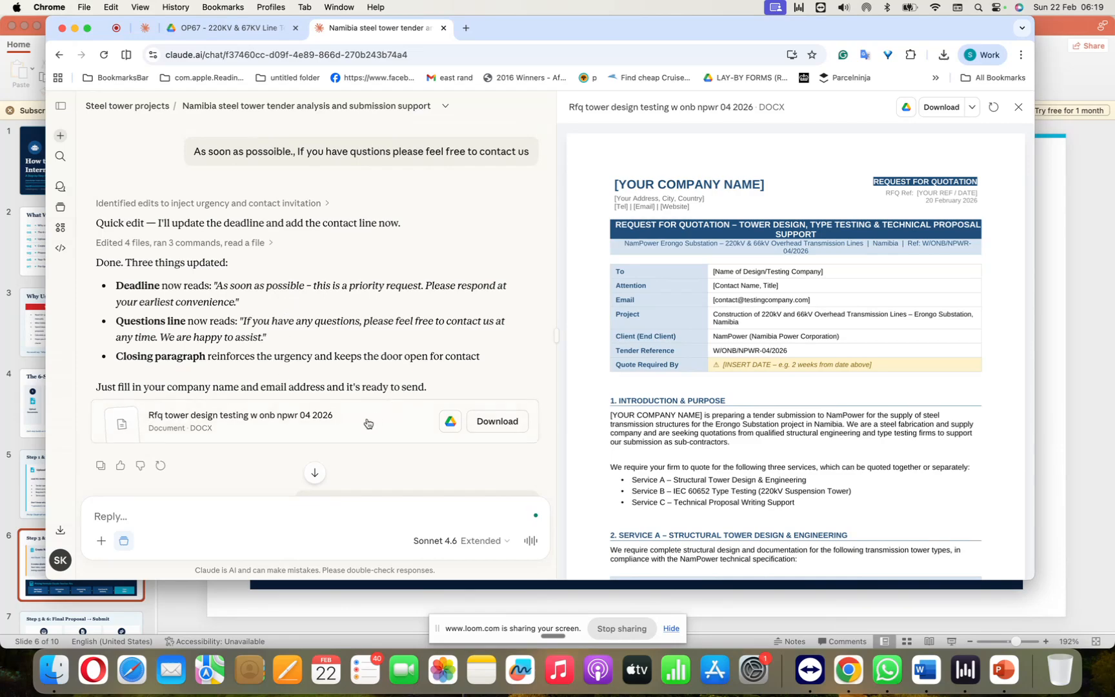
{"action": "scroll", "coordinate": [367, 423], "scroll_direction": "down", "scroll_amount": 1}
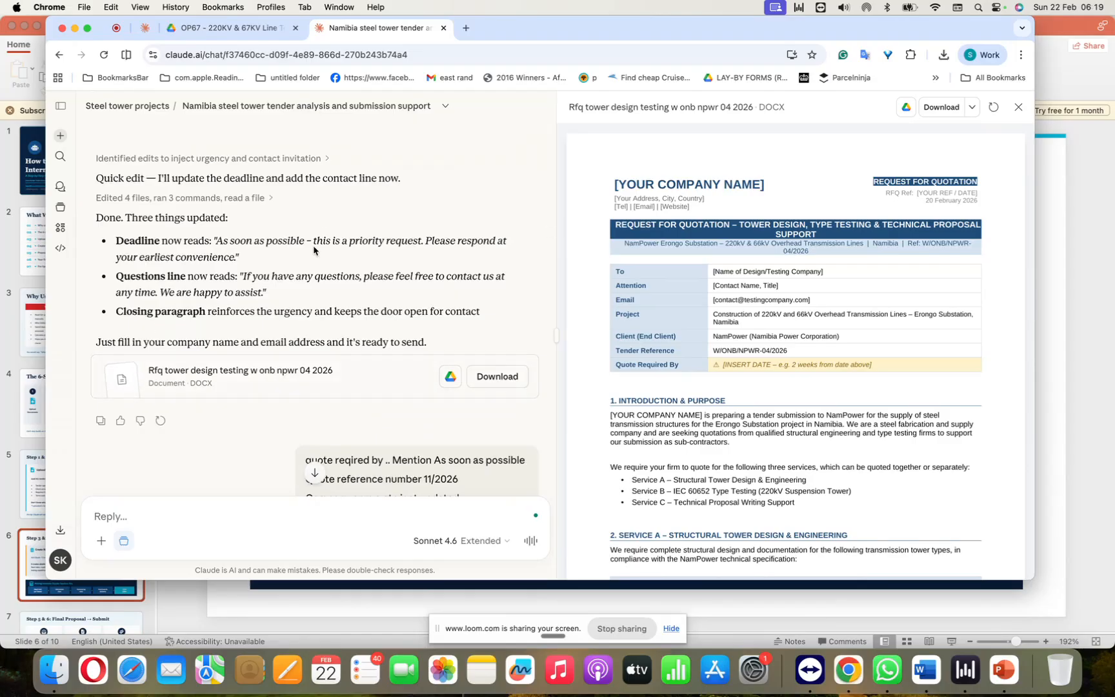
{"action": "scroll", "coordinate": [326, 310], "scroll_direction": "down", "scroll_amount": 1}
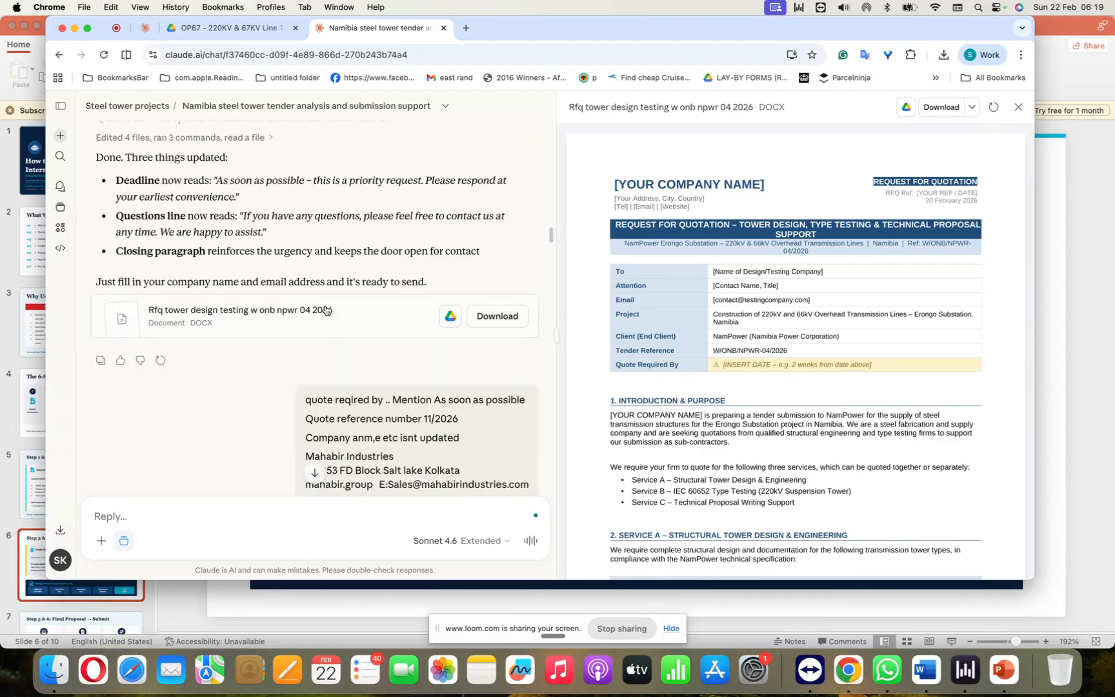
{"action": "scroll", "coordinate": [339, 353], "scroll_direction": "down", "scroll_amount": 2}
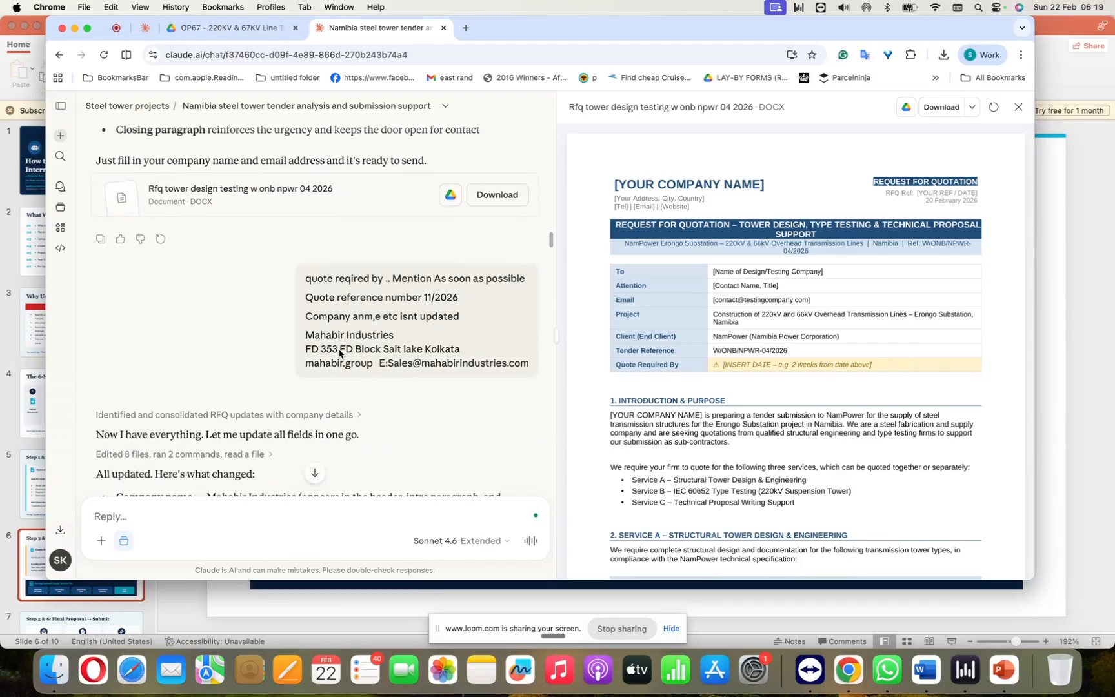
{"action": "scroll", "coordinate": [340, 354], "scroll_direction": "down", "scroll_amount": 2}
{"action": "scroll", "coordinate": [340, 354], "scroll_direction": "down", "scroll_amount": 4}
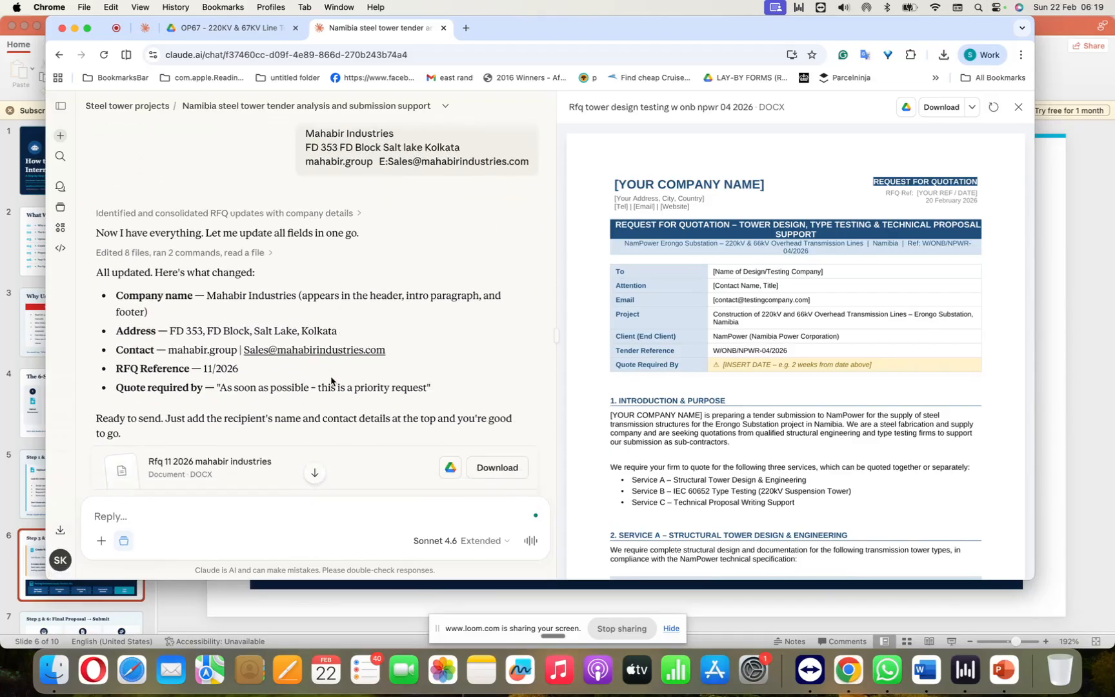
{"action": "scroll", "coordinate": [332, 372], "scroll_direction": "down", "scroll_amount": 5}
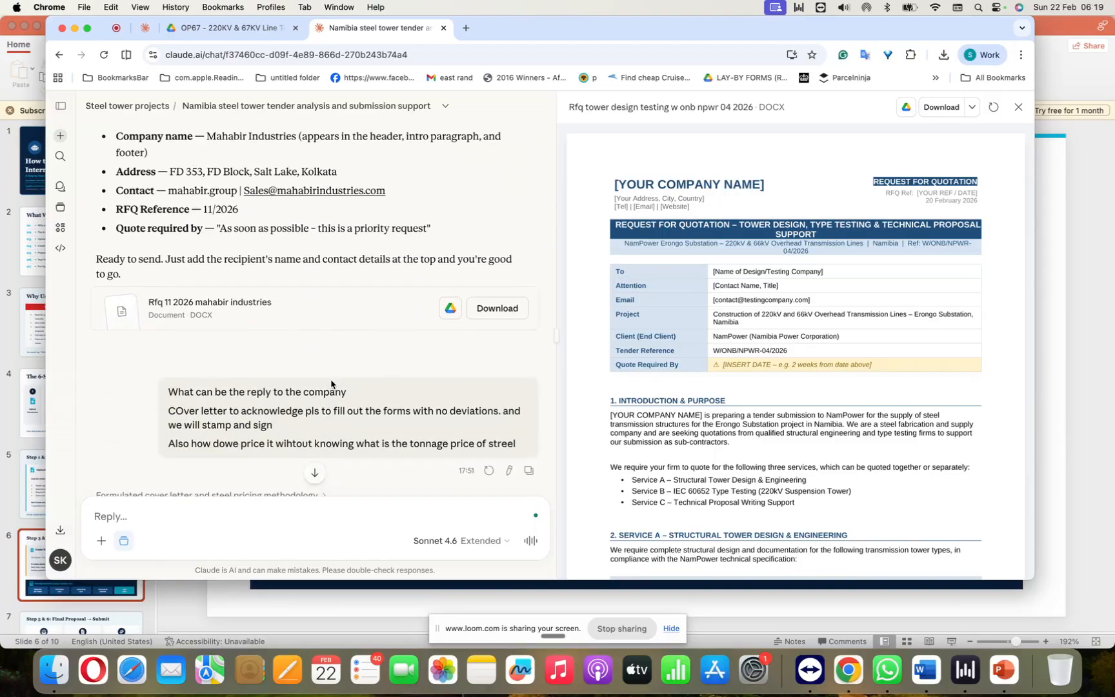
Step: Open the "Rfq 11 2026 mahabir industries" document and check its letterhead, recipient table, introduction and Service A tower table
{"action": "left_click", "coordinate": [305, 320]}
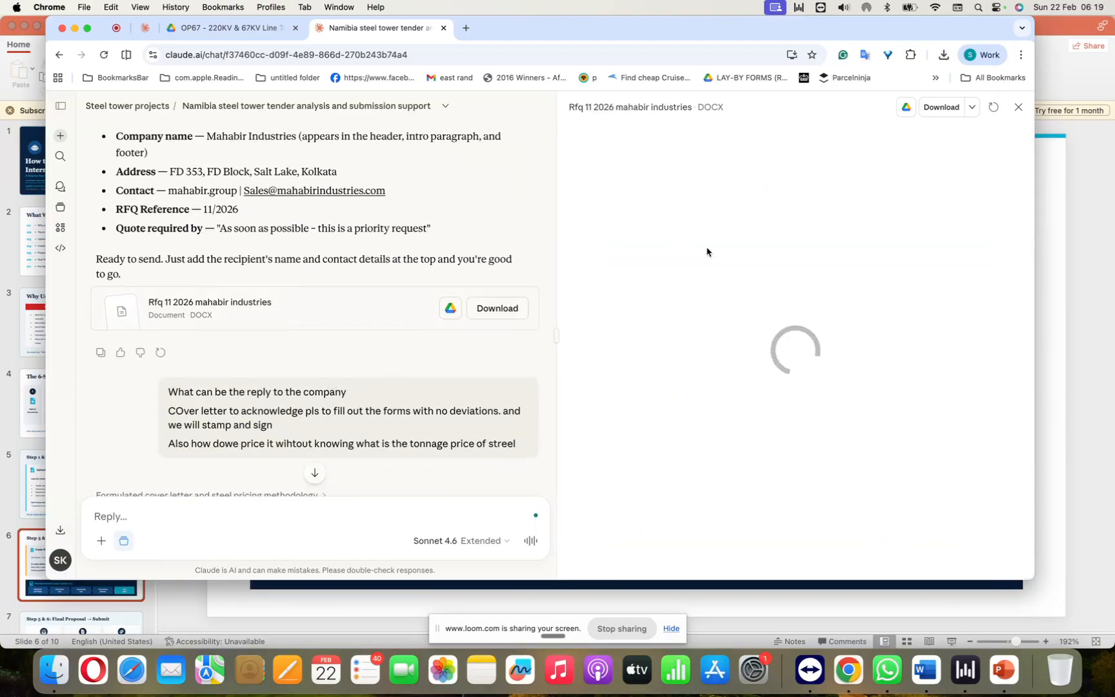
{"action": "scroll", "coordinate": [430, 325], "scroll_direction": "down", "scroll_amount": 2}
{"action": "scroll", "coordinate": [430, 324], "scroll_direction": "down", "scroll_amount": 1}
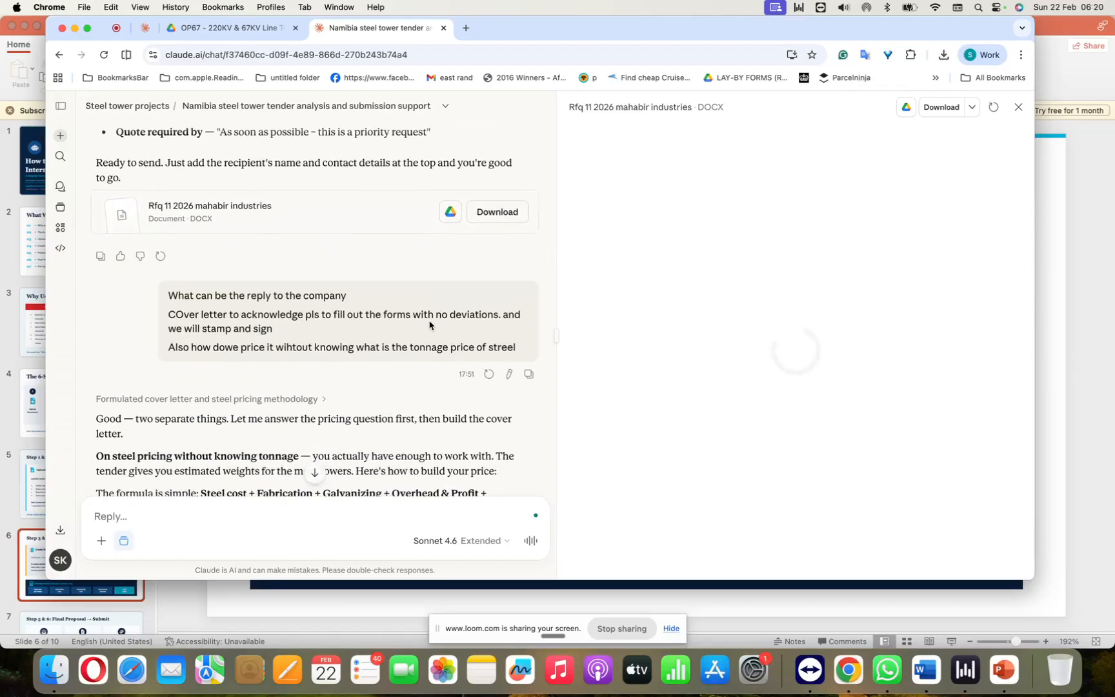
{"action": "scroll", "coordinate": [430, 325], "scroll_direction": "down", "scroll_amount": 2}
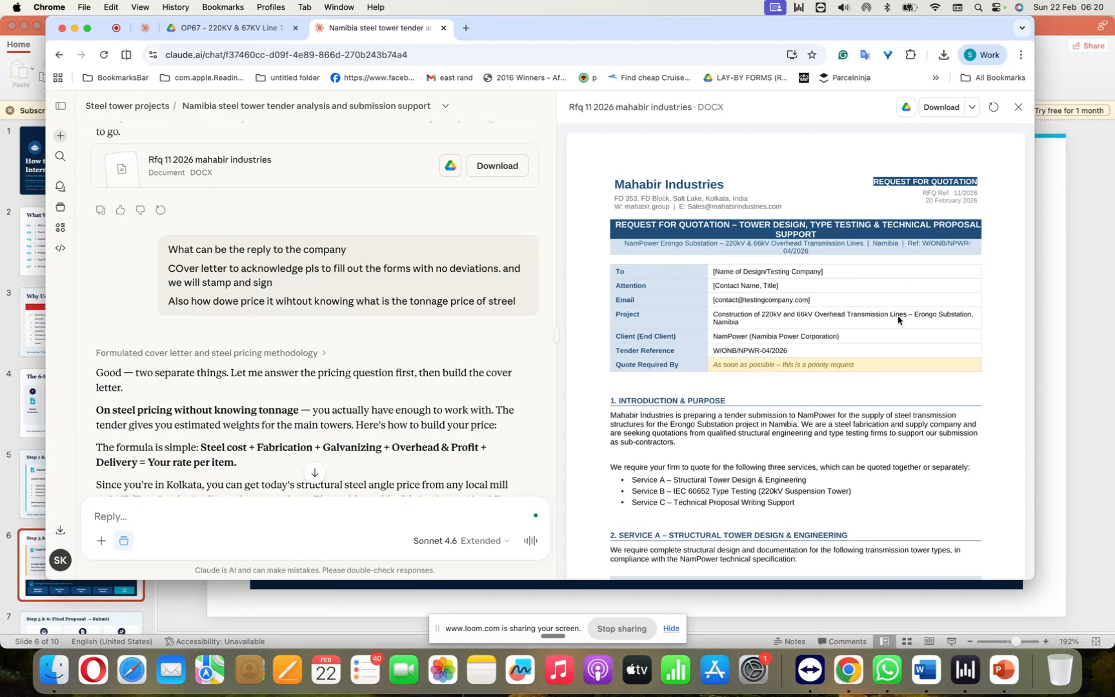
{"action": "scroll", "coordinate": [901, 323], "scroll_direction": "down", "scroll_amount": 2}
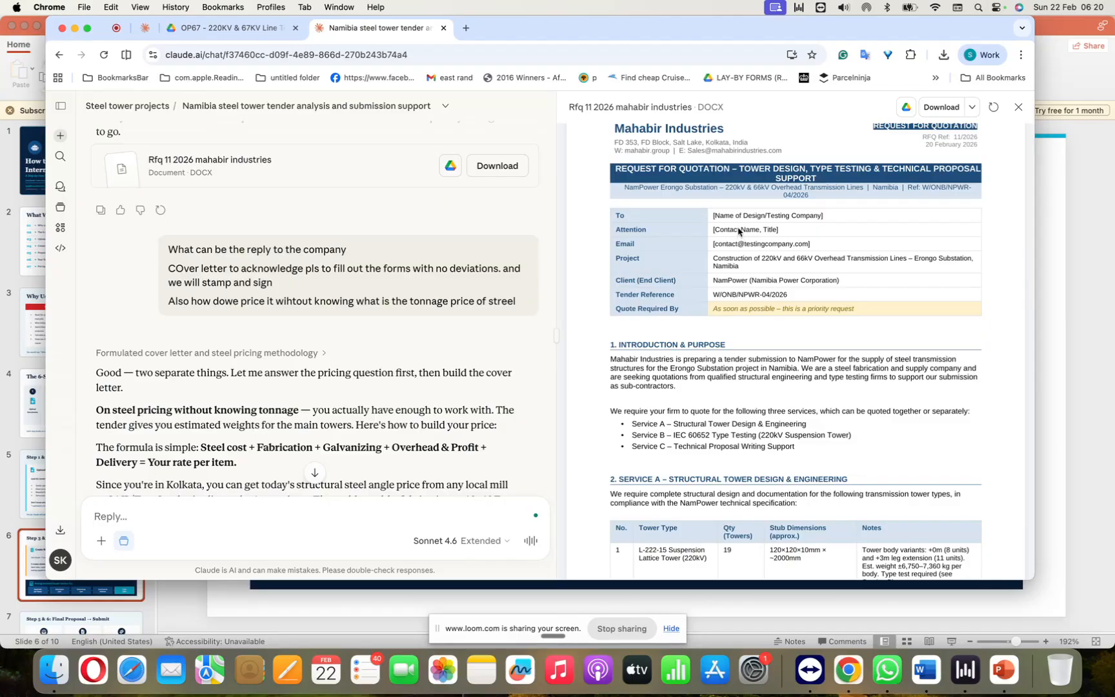
{"action": "scroll", "coordinate": [739, 232], "scroll_direction": "down", "scroll_amount": 5}
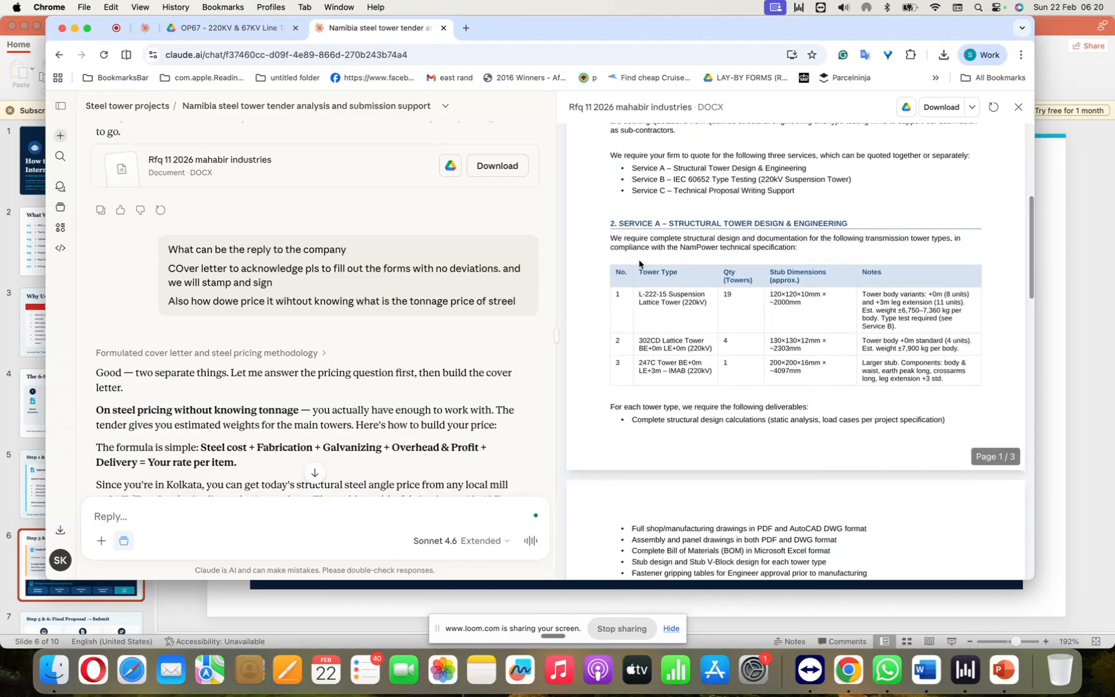
{"action": "scroll", "coordinate": [729, 282], "scroll_direction": "up", "scroll_amount": 4}
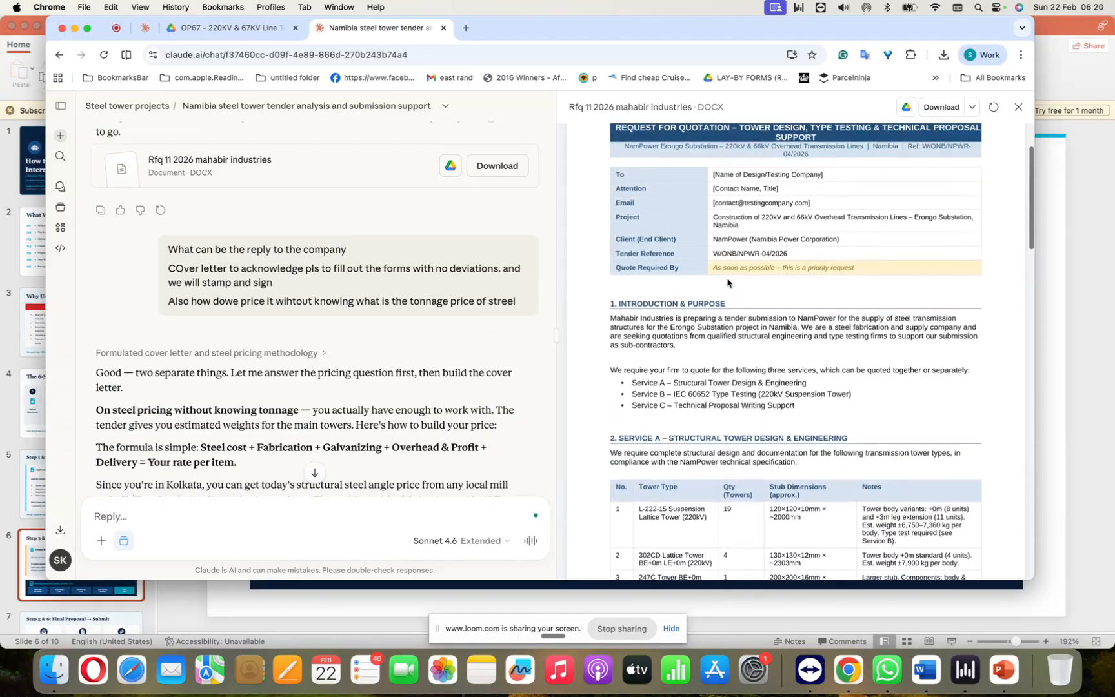
{"action": "scroll", "coordinate": [729, 282], "scroll_direction": "up", "scroll_amount": 1}
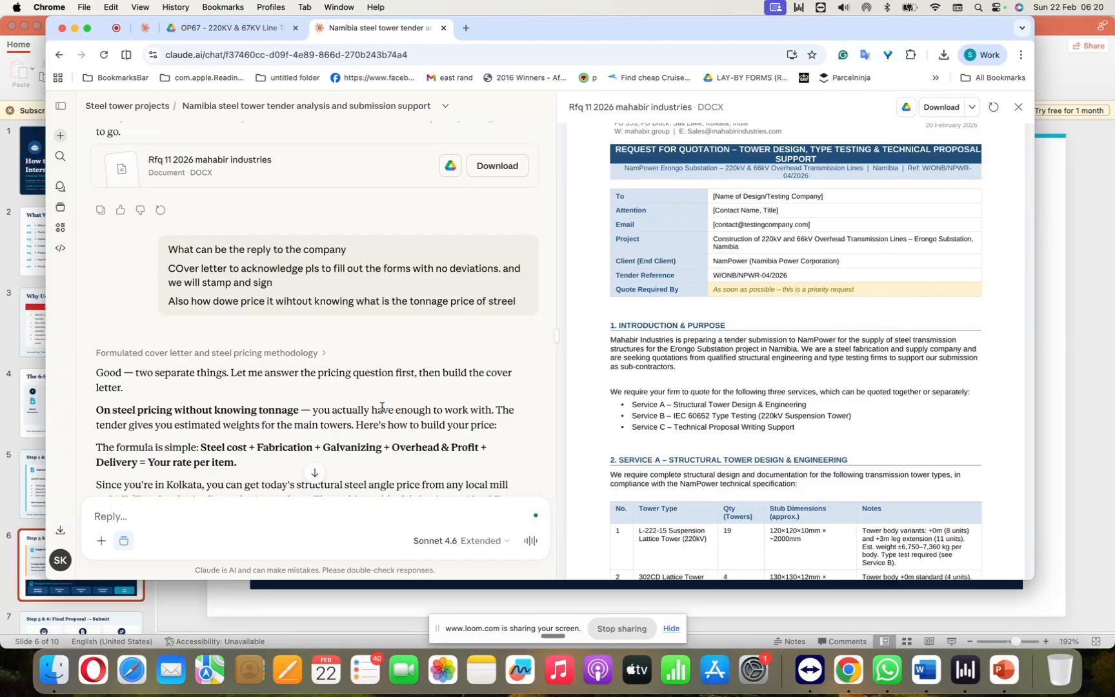
{"action": "scroll", "coordinate": [636, 429], "scroll_direction": "down", "scroll_amount": 10}
{"action": "scroll", "coordinate": [636, 429], "scroll_direction": "up", "scroll_amount": 12}
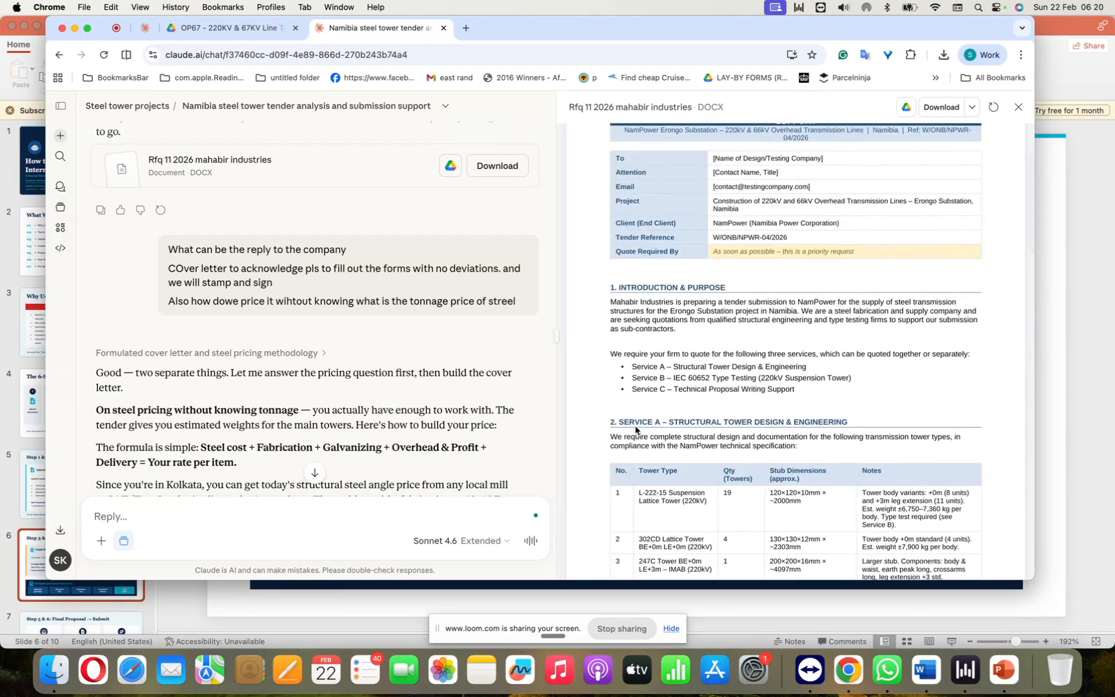
{"action": "scroll", "coordinate": [636, 429], "scroll_direction": "up", "scroll_amount": 1}
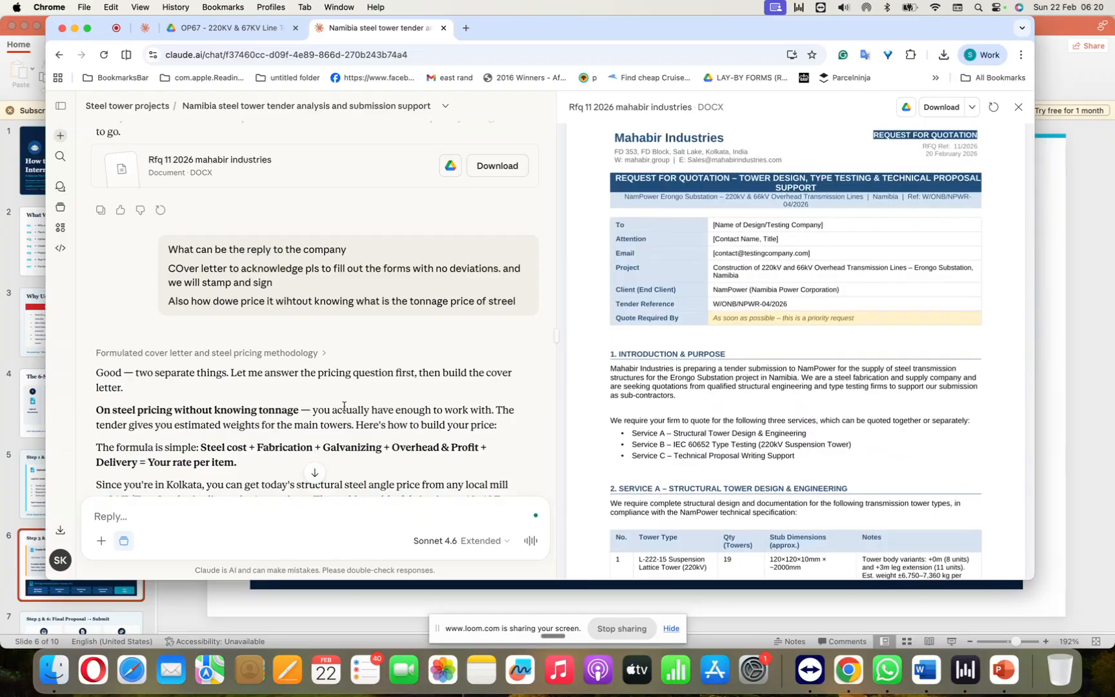
Step: Read the steel pricing reply and open the attached "Mahabir coverletter and pricingguide w onb npwr 04 2026" document
{"action": "scroll", "coordinate": [344, 406], "scroll_direction": "down", "scroll_amount": 8}
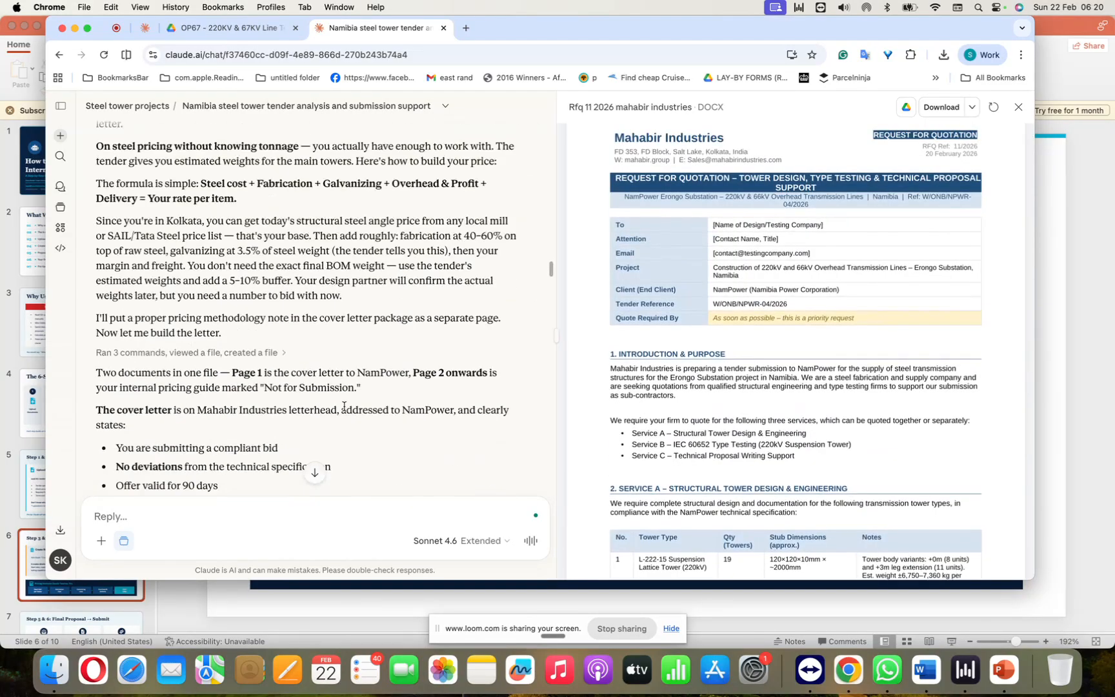
{"action": "scroll", "coordinate": [344, 407], "scroll_direction": "down", "scroll_amount": 15}
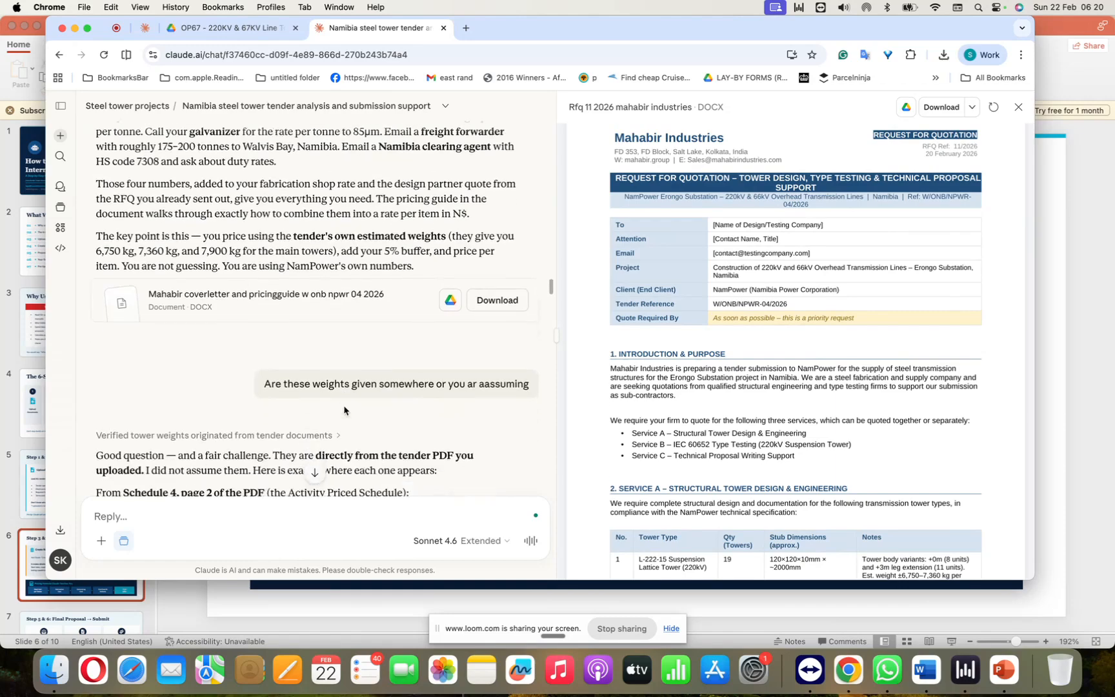
{"action": "left_click", "coordinate": [342, 298]}
{"action": "scroll", "coordinate": [360, 234], "scroll_direction": "down", "scroll_amount": 4}
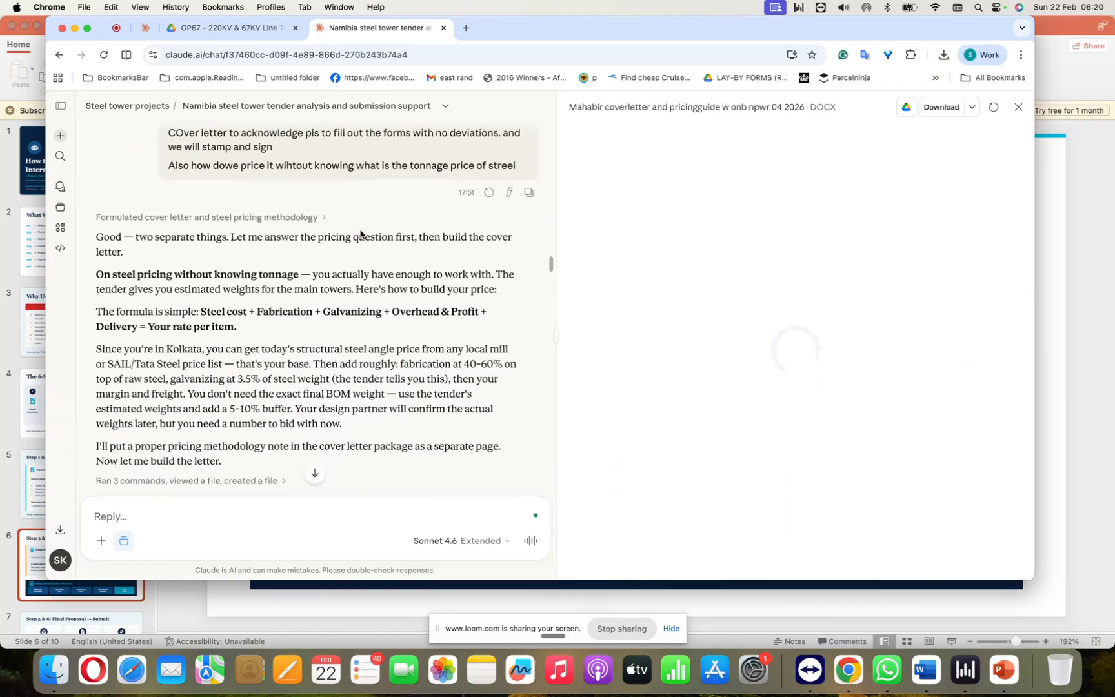
{"action": "scroll", "coordinate": [360, 234], "scroll_direction": "down", "scroll_amount": 3}
{"action": "scroll", "coordinate": [360, 233], "scroll_direction": "down", "scroll_amount": 3}
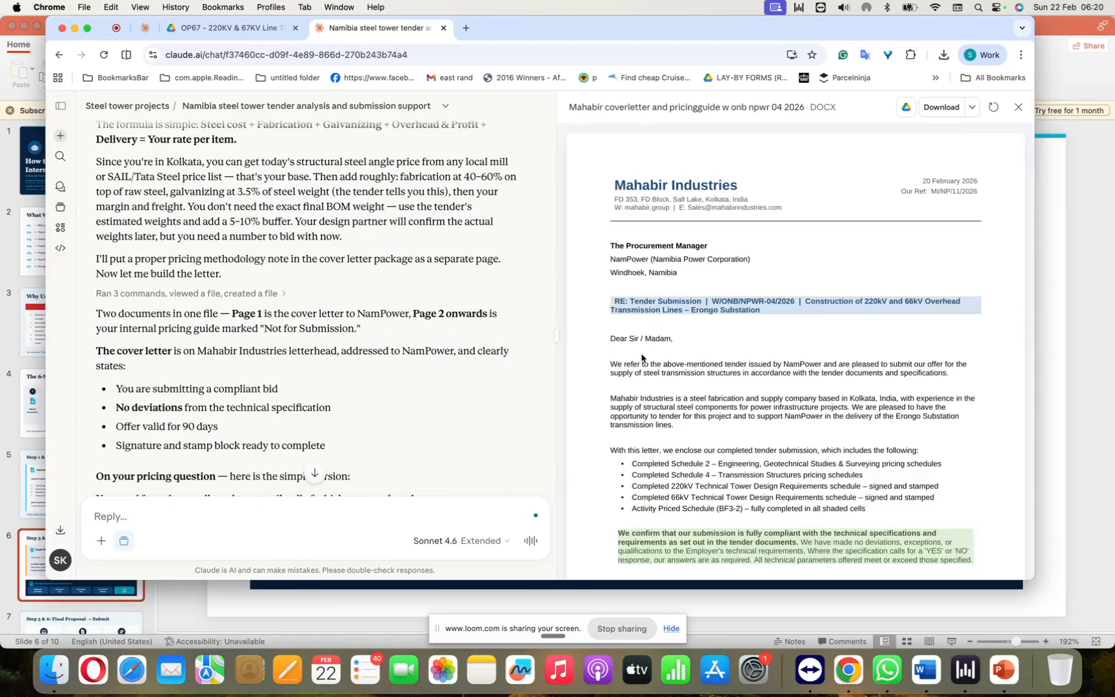
Step: Go through the NamPower cover letter from the letterhead to the signature and date lines, alongside the reply on pricing and tower weights
{"action": "scroll", "coordinate": [642, 358], "scroll_direction": "down", "scroll_amount": 10}
{"action": "scroll", "coordinate": [641, 358], "scroll_direction": "up", "scroll_amount": 10}
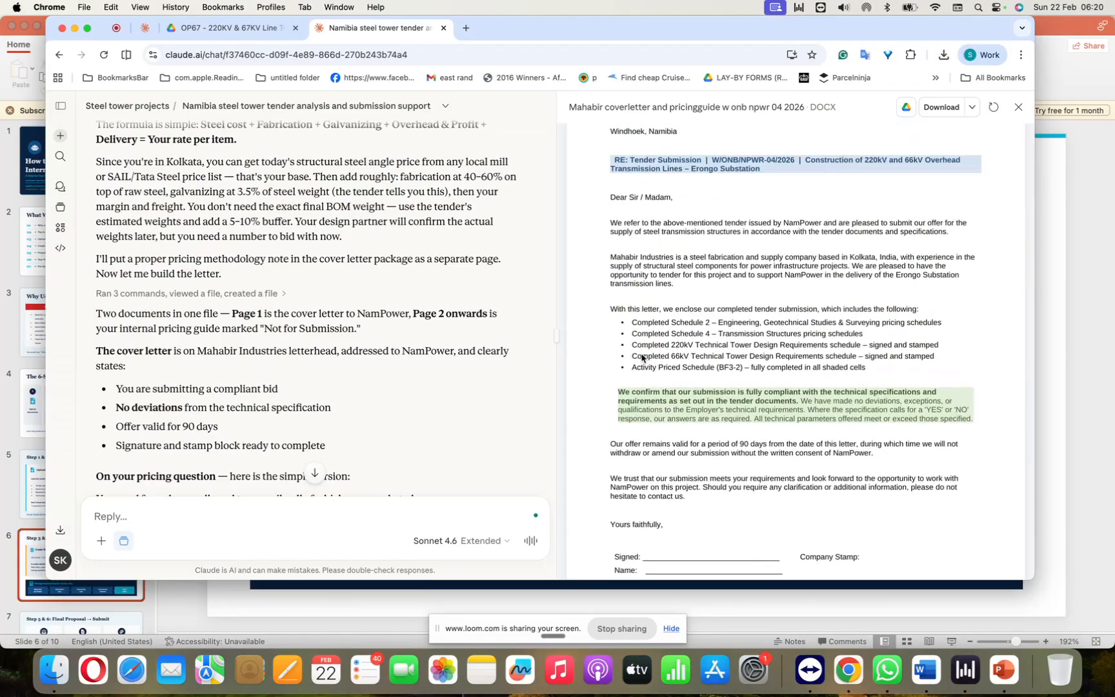
{"action": "scroll", "coordinate": [370, 354], "scroll_direction": "down", "scroll_amount": 1}
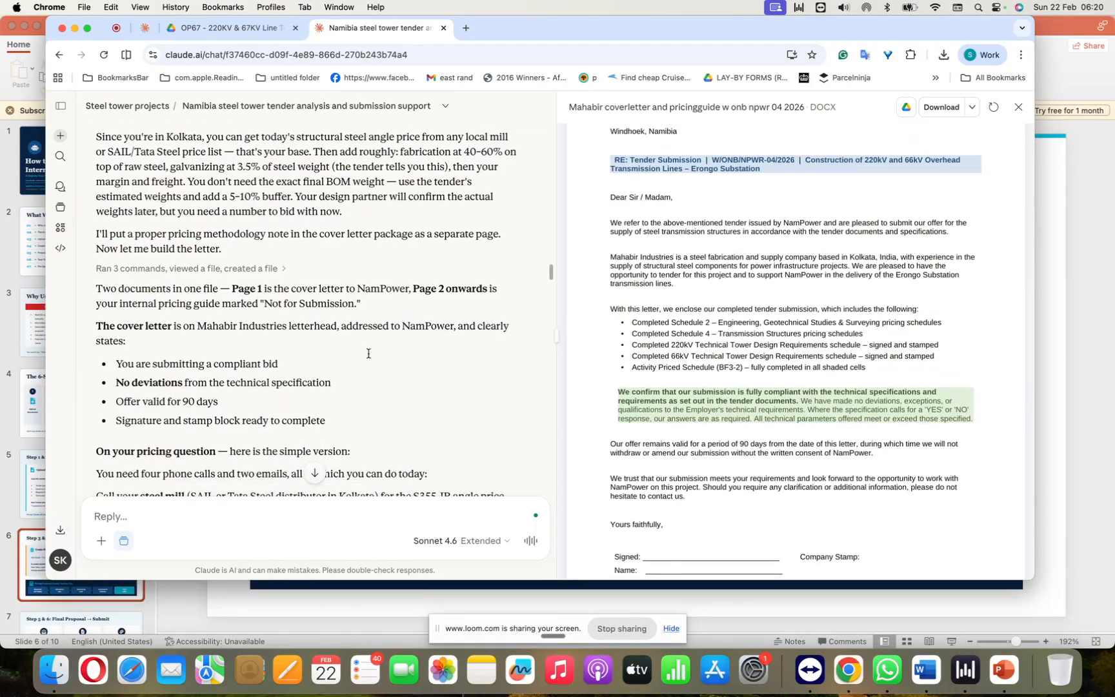
{"action": "scroll", "coordinate": [733, 354], "scroll_direction": "up", "scroll_amount": 3}
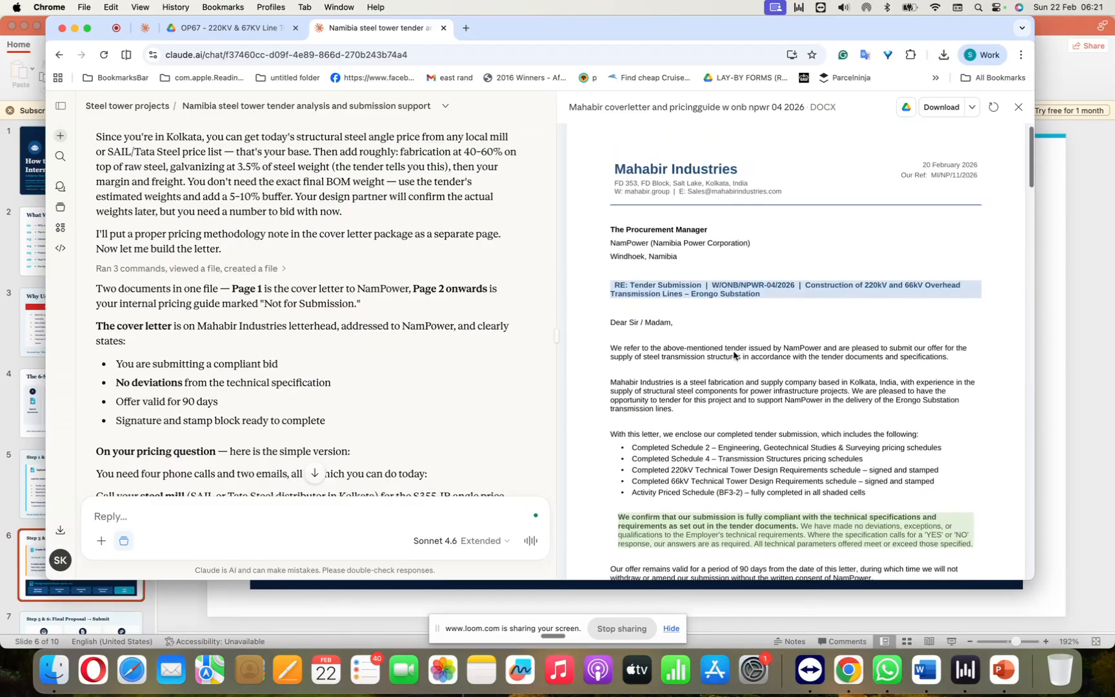
{"action": "scroll", "coordinate": [733, 354], "scroll_direction": "down", "scroll_amount": 1}
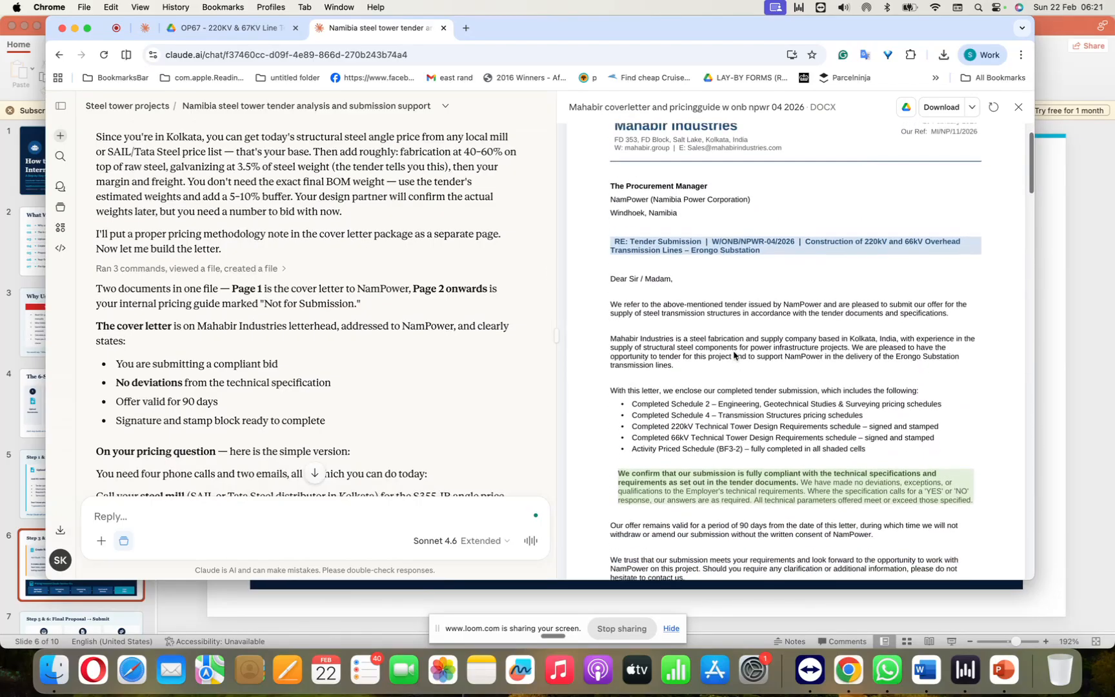
{"action": "scroll", "coordinate": [734, 354], "scroll_direction": "down", "scroll_amount": 3}
{"action": "scroll", "coordinate": [734, 354], "scroll_direction": "down", "scroll_amount": 8}
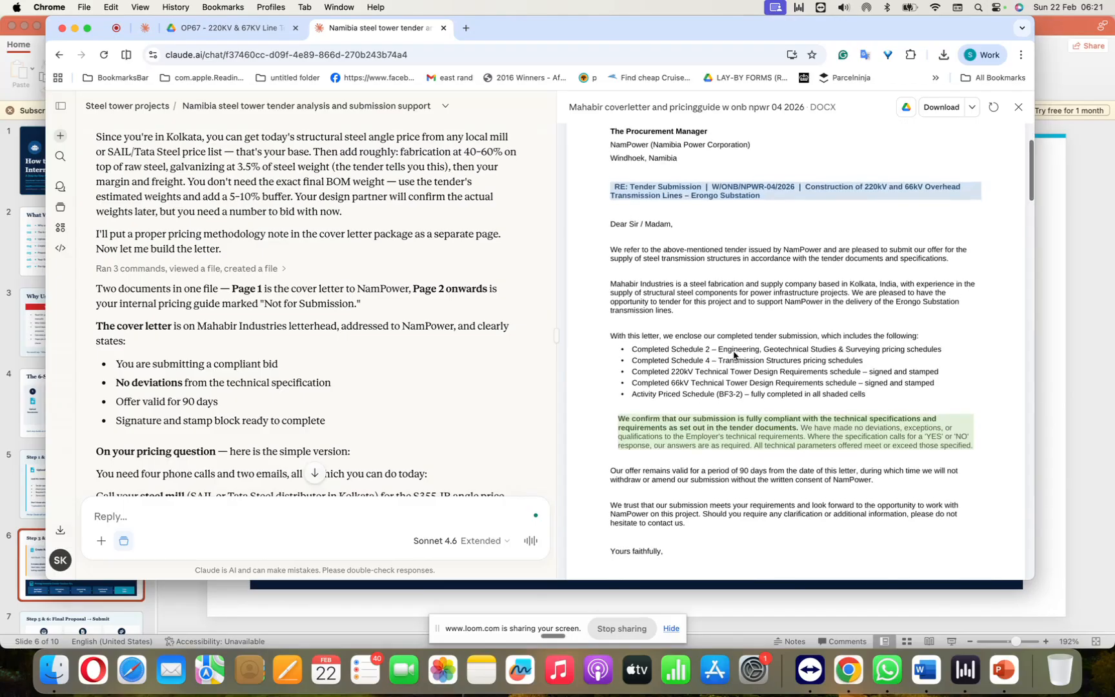
{"action": "scroll", "coordinate": [412, 435], "scroll_direction": "down", "scroll_amount": 10}
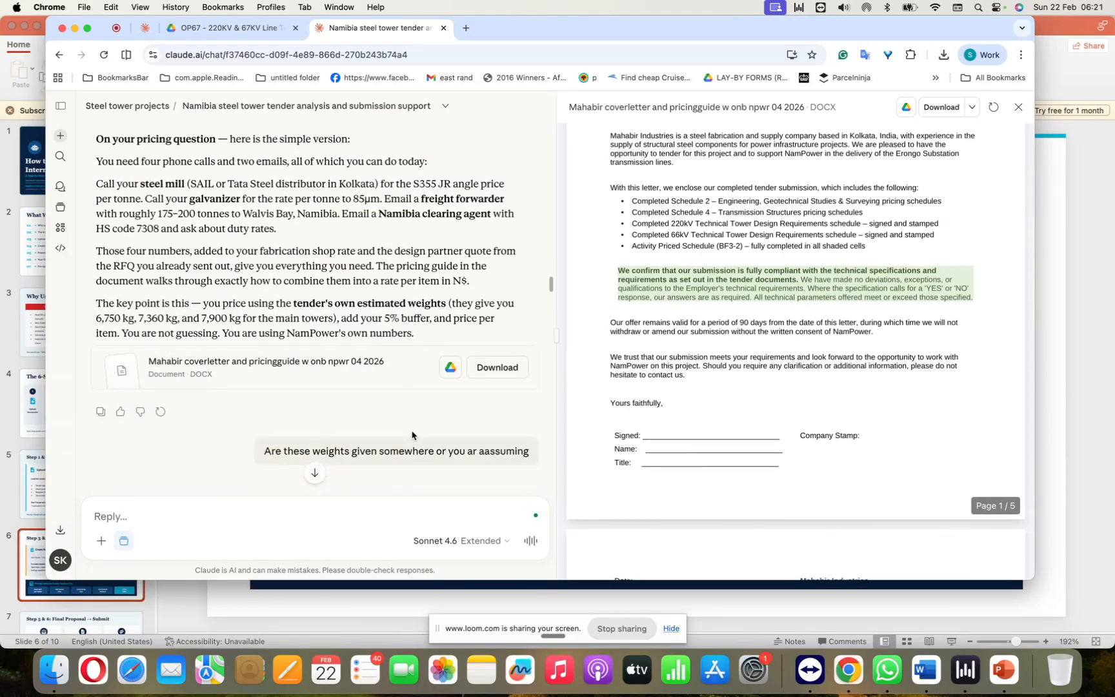
{"action": "scroll", "coordinate": [412, 436], "scroll_direction": "down", "scroll_amount": 10}
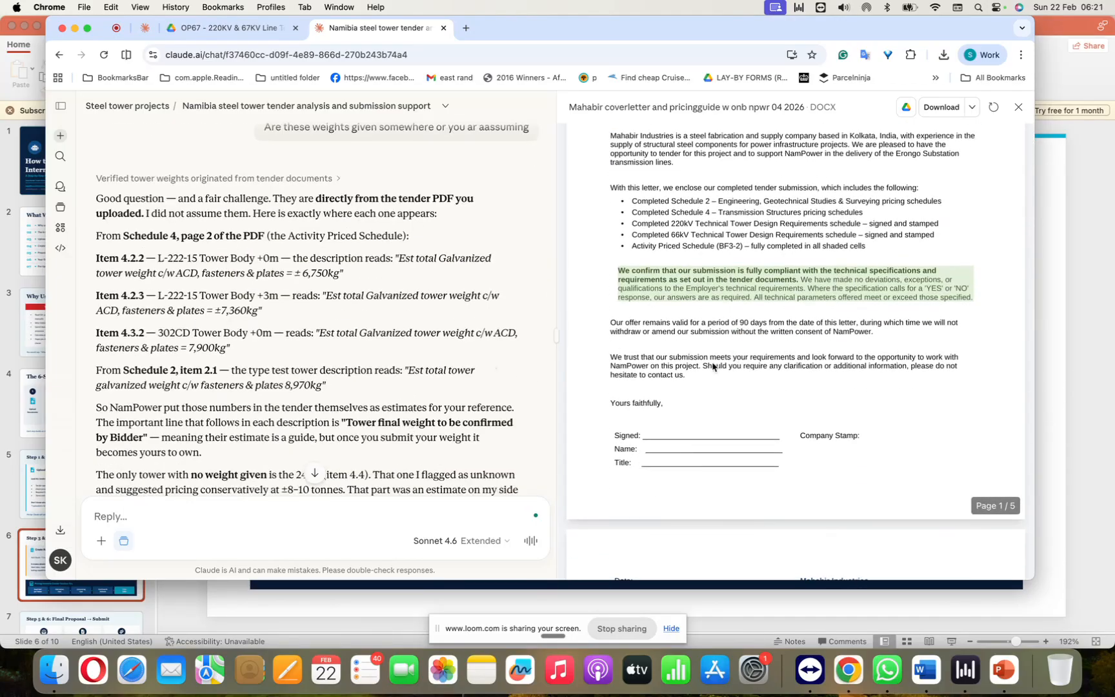
{"action": "scroll", "coordinate": [721, 371], "scroll_direction": "down", "scroll_amount": 5}
{"action": "scroll", "coordinate": [721, 371], "scroll_direction": "down", "scroll_amount": 3}
Step: Minimize the PowerPoint tender guide and finish reading Claude's explanation of where the tower weights come from
{"action": "left_click", "coordinate": [1054, 311]}
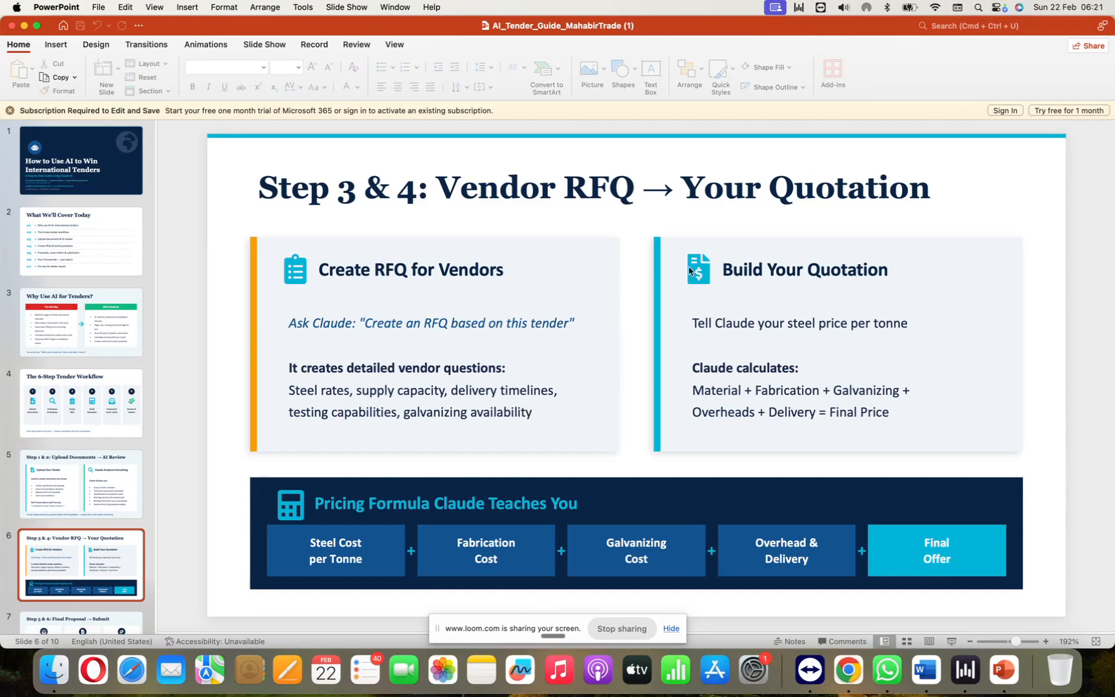
{"action": "left_click", "coordinate": [25, 27]}
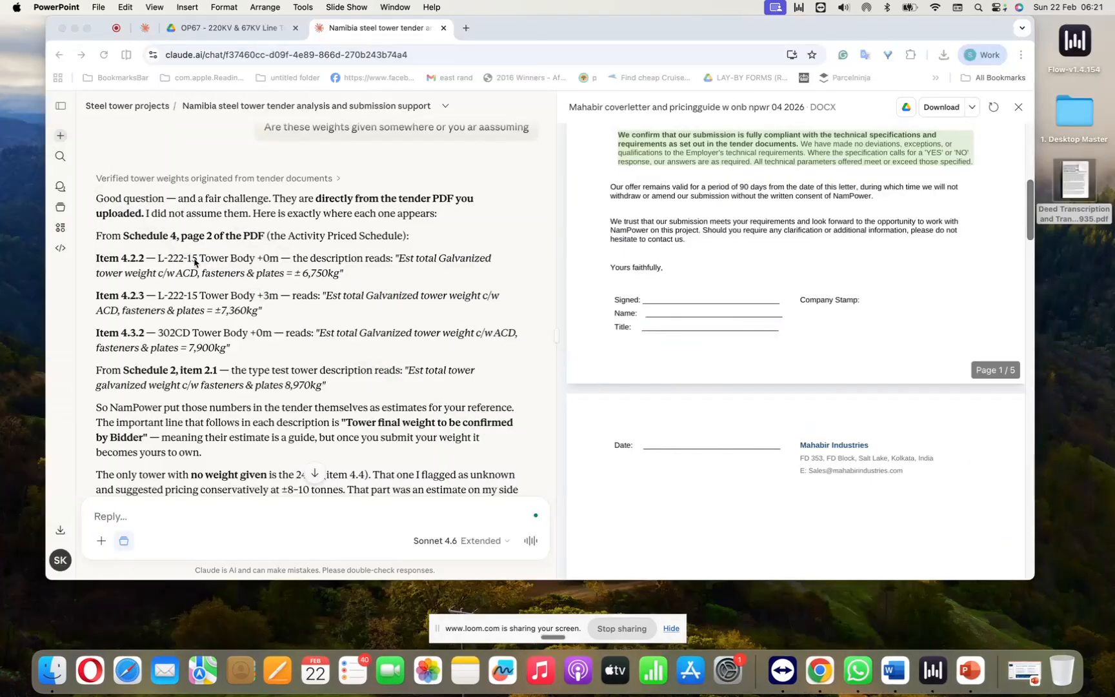
{"action": "scroll", "coordinate": [206, 301], "scroll_direction": "down", "scroll_amount": 2}
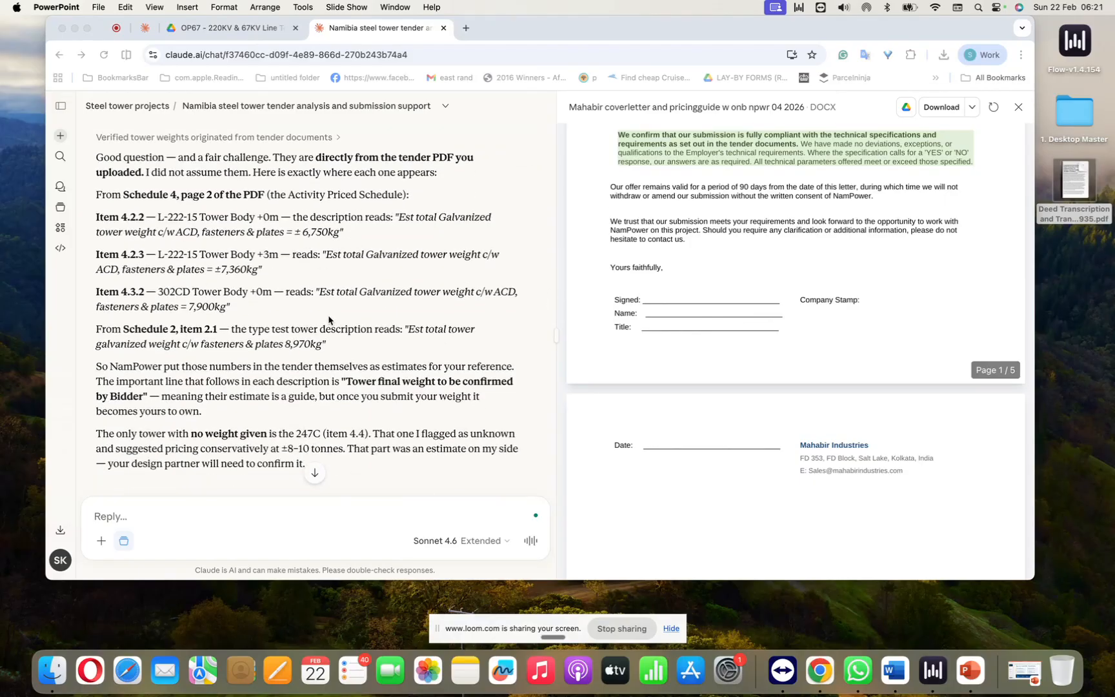
{"action": "scroll", "coordinate": [329, 320], "scroll_direction": "down", "scroll_amount": 2}
{"action": "scroll", "coordinate": [329, 319], "scroll_direction": "down", "scroll_amount": 10}
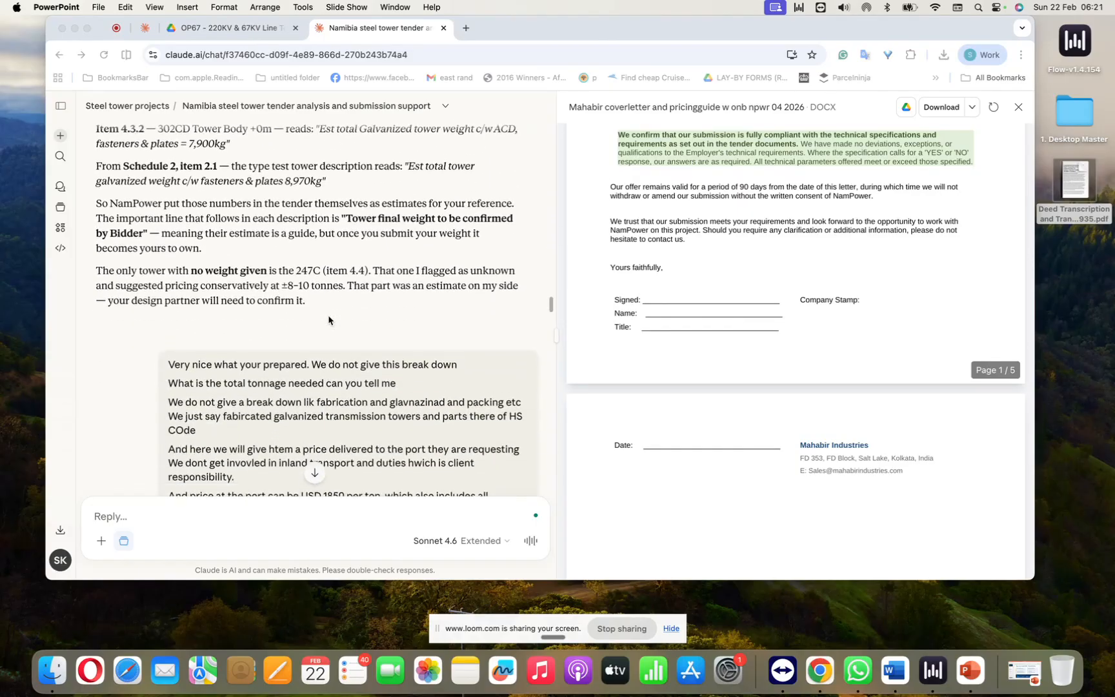
Step: Read the follow-up message's instructions on total tonnage, price per ton, CIF port delivery, design and testing charges, and steel grades
{"action": "scroll", "coordinate": [329, 327], "scroll_direction": "down", "scroll_amount": 4}
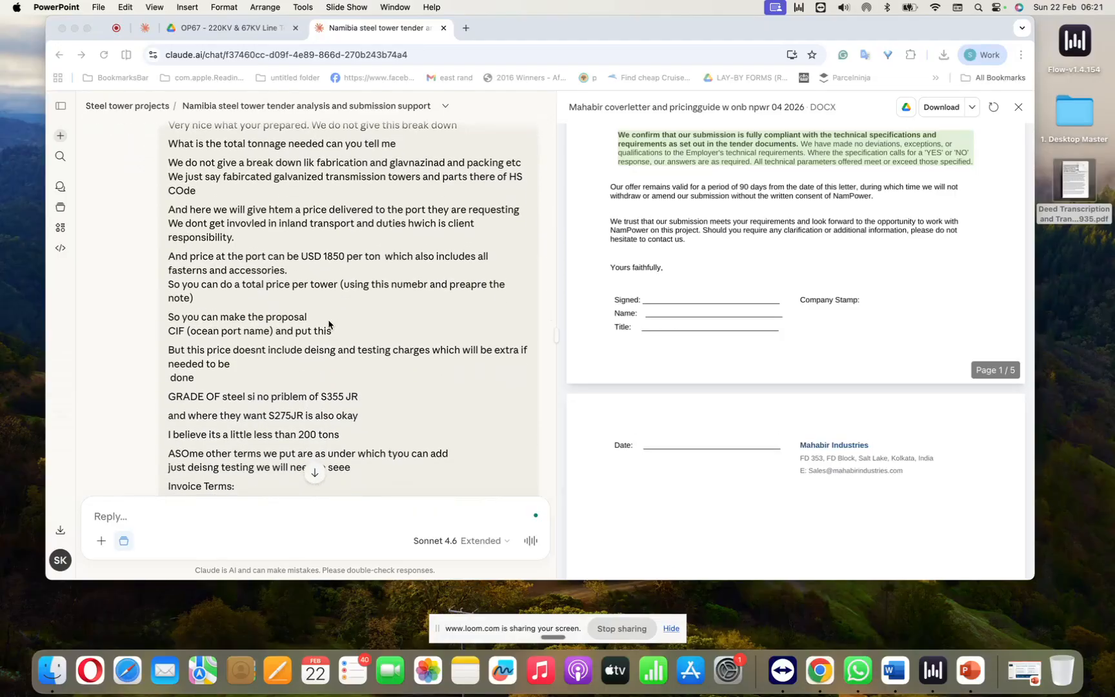
{"action": "scroll", "coordinate": [329, 324], "scroll_direction": "up", "scroll_amount": 1}
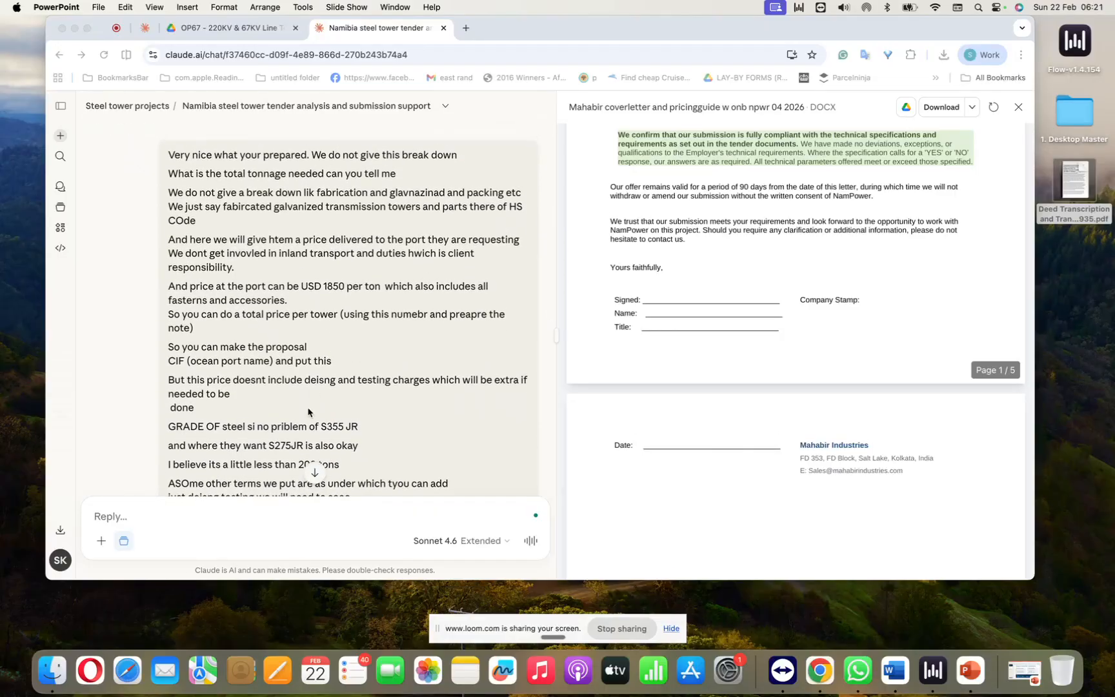
{"action": "scroll", "coordinate": [309, 412], "scroll_direction": "down", "scroll_amount": 2}
{"action": "scroll", "coordinate": [309, 412], "scroll_direction": "up", "scroll_amount": 1}
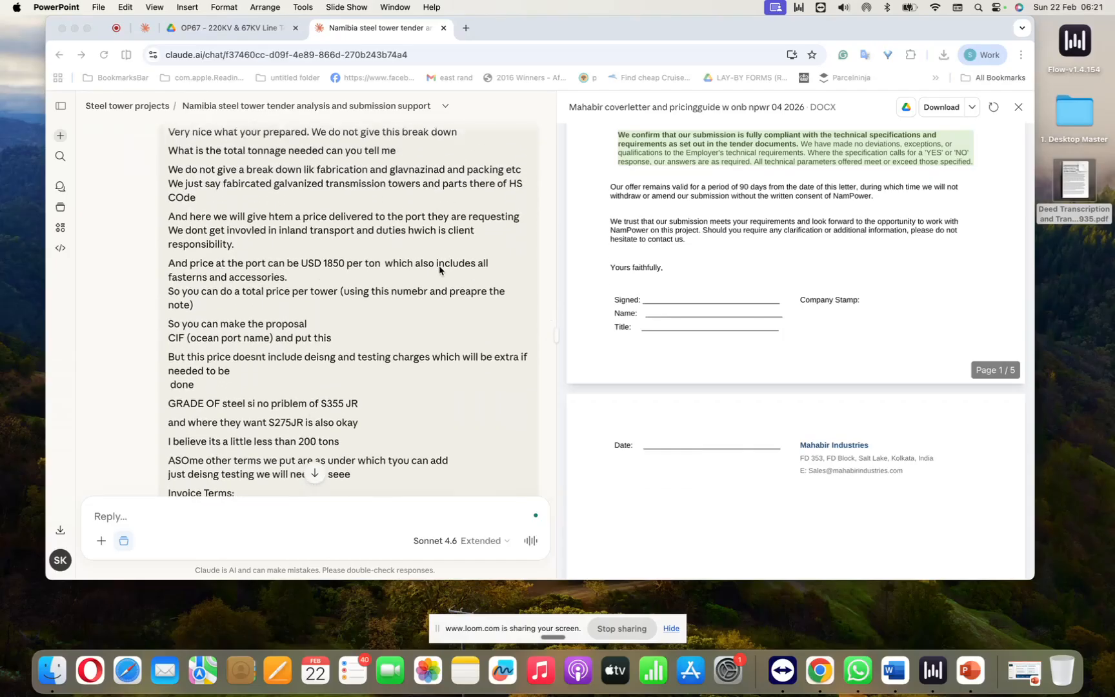
{"action": "scroll", "coordinate": [334, 341], "scroll_direction": "down", "scroll_amount": 3}
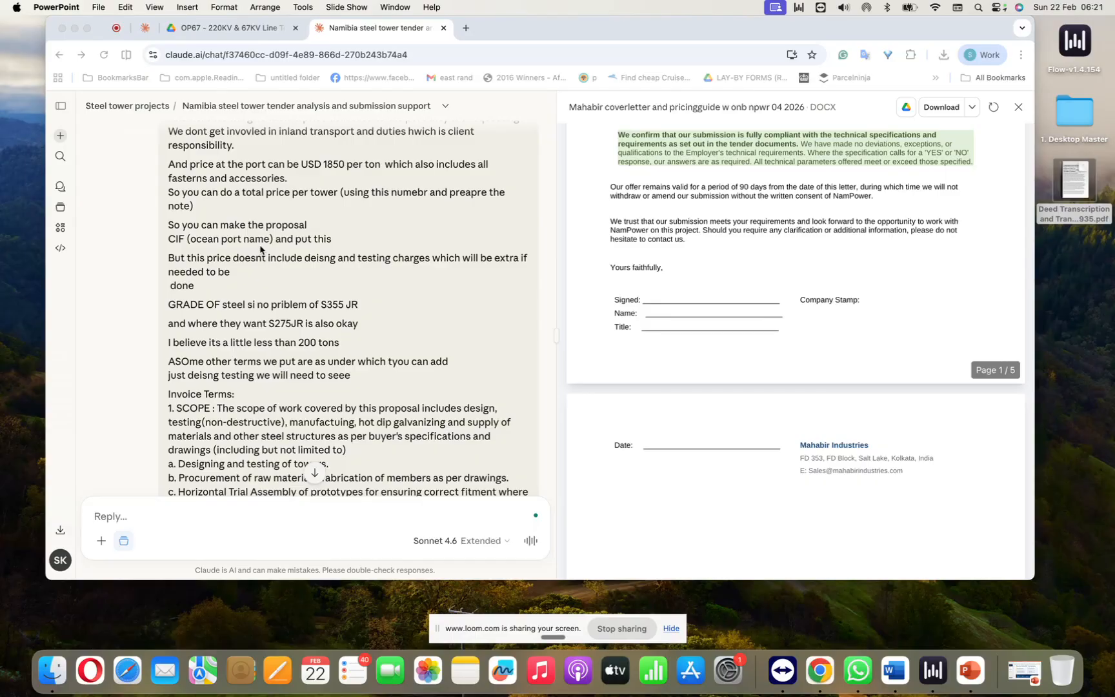
{"action": "scroll", "coordinate": [261, 249], "scroll_direction": "down", "scroll_amount": 3}
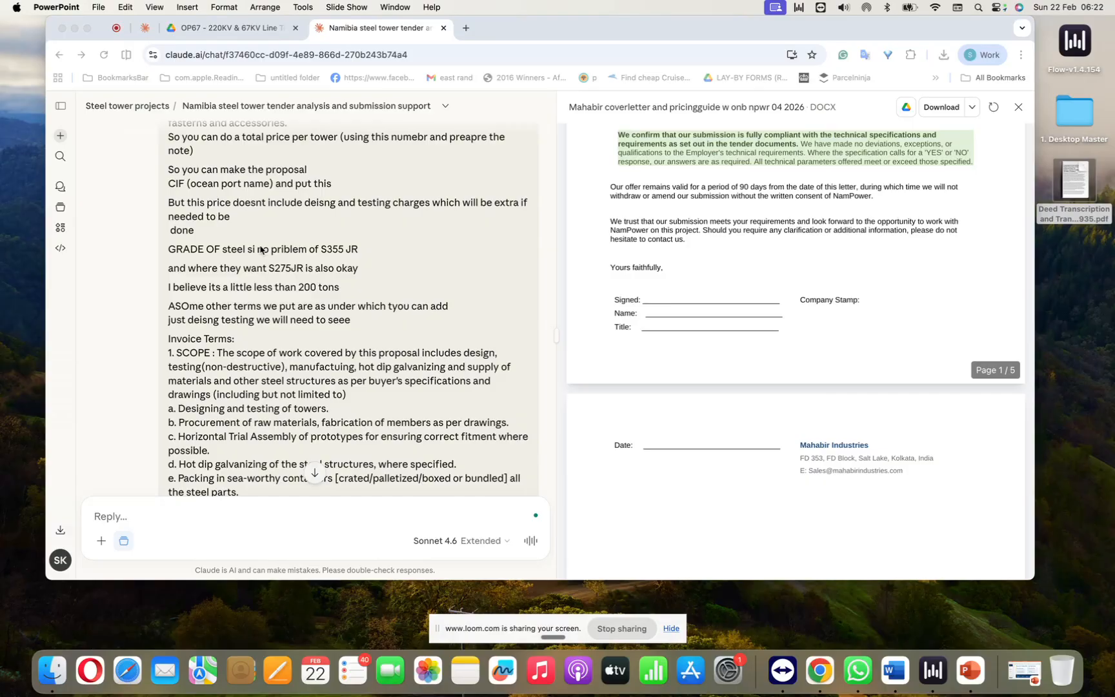
{"action": "scroll", "coordinate": [261, 250], "scroll_direction": "down", "scroll_amount": 2}
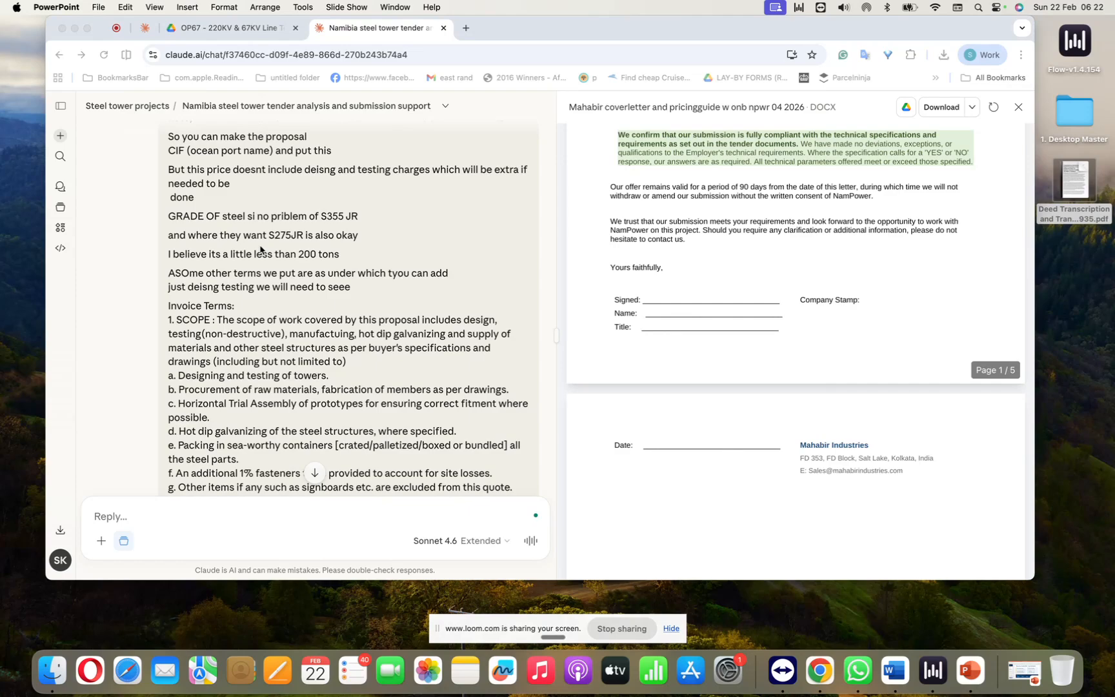
Step: Go through the message's invoice terms from the scope of work to payment milestones, delivery and force majeure
{"action": "scroll", "coordinate": [261, 250], "scroll_direction": "down", "scroll_amount": 8}
{"action": "scroll", "coordinate": [261, 250], "scroll_direction": "down", "scroll_amount": 1}
{"action": "scroll", "coordinate": [261, 250], "scroll_direction": "down", "scroll_amount": 12}
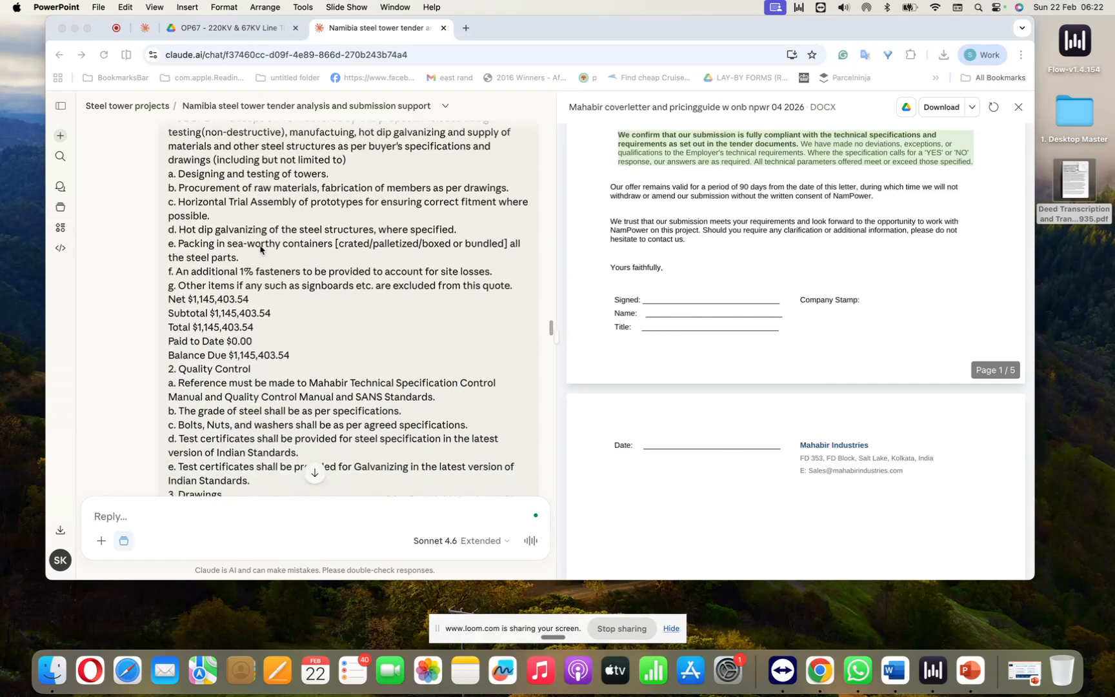
{"action": "scroll", "coordinate": [261, 249], "scroll_direction": "up", "scroll_amount": 13}
{"action": "scroll", "coordinate": [261, 250], "scroll_direction": "down", "scroll_amount": 4}
{"action": "scroll", "coordinate": [260, 249], "scroll_direction": "up", "scroll_amount": 6}
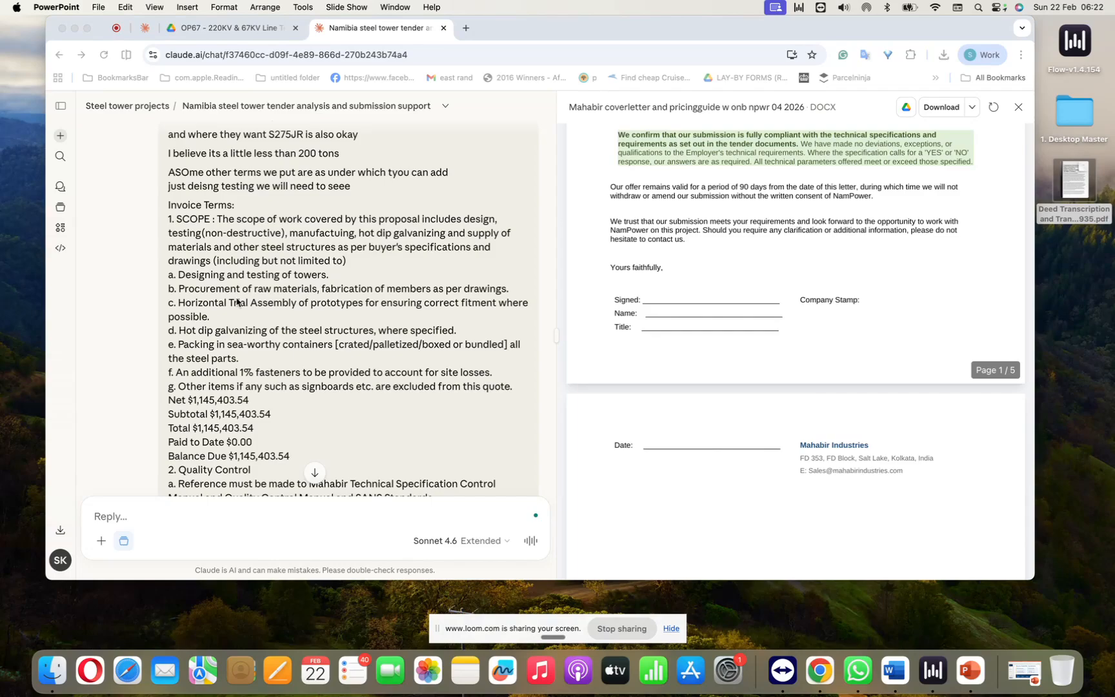
{"action": "scroll", "coordinate": [236, 302], "scroll_direction": "down", "scroll_amount": 1}
{"action": "scroll", "coordinate": [237, 302], "scroll_direction": "down", "scroll_amount": 10}
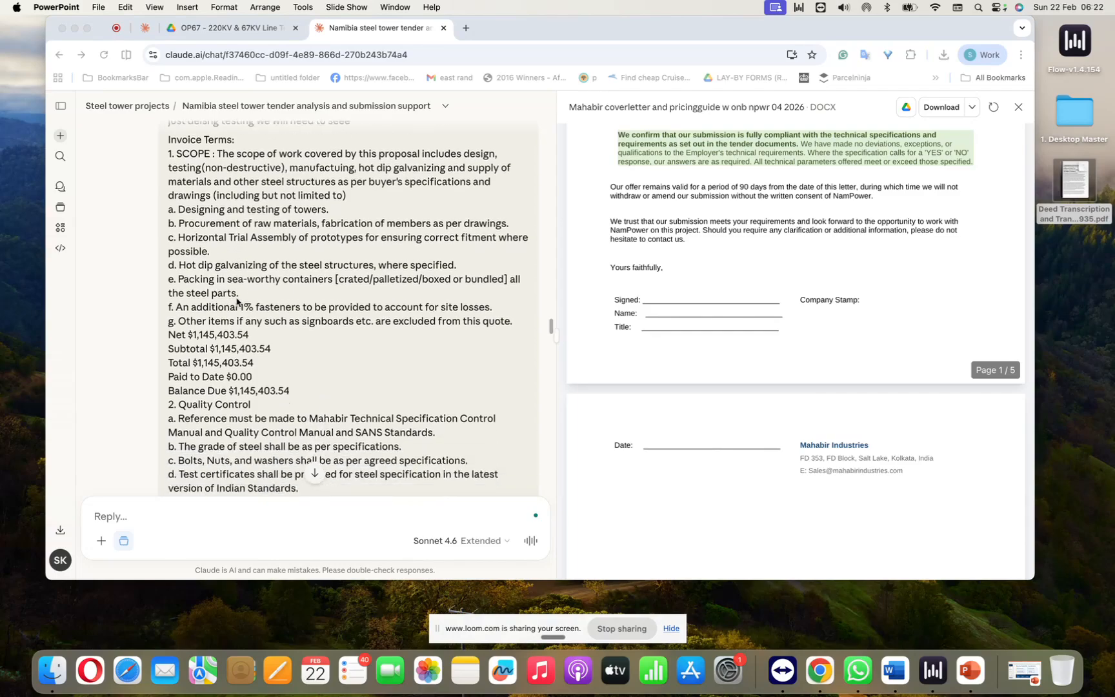
{"action": "scroll", "coordinate": [237, 302], "scroll_direction": "down", "scroll_amount": 6}
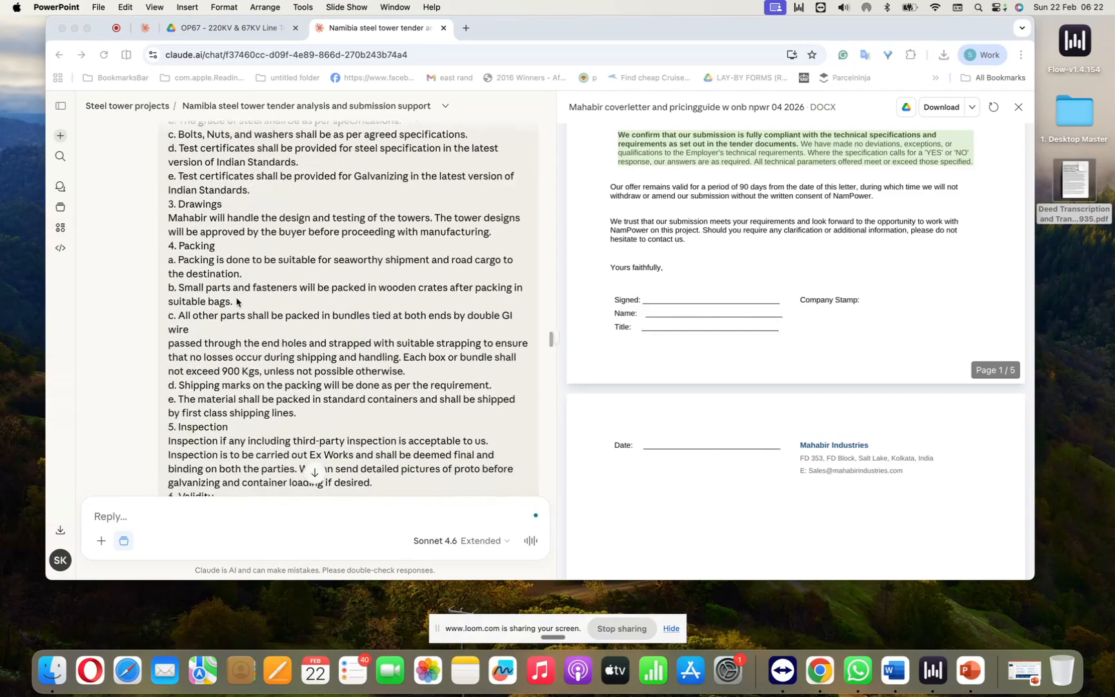
{"action": "scroll", "coordinate": [237, 302], "scroll_direction": "down", "scroll_amount": 8}
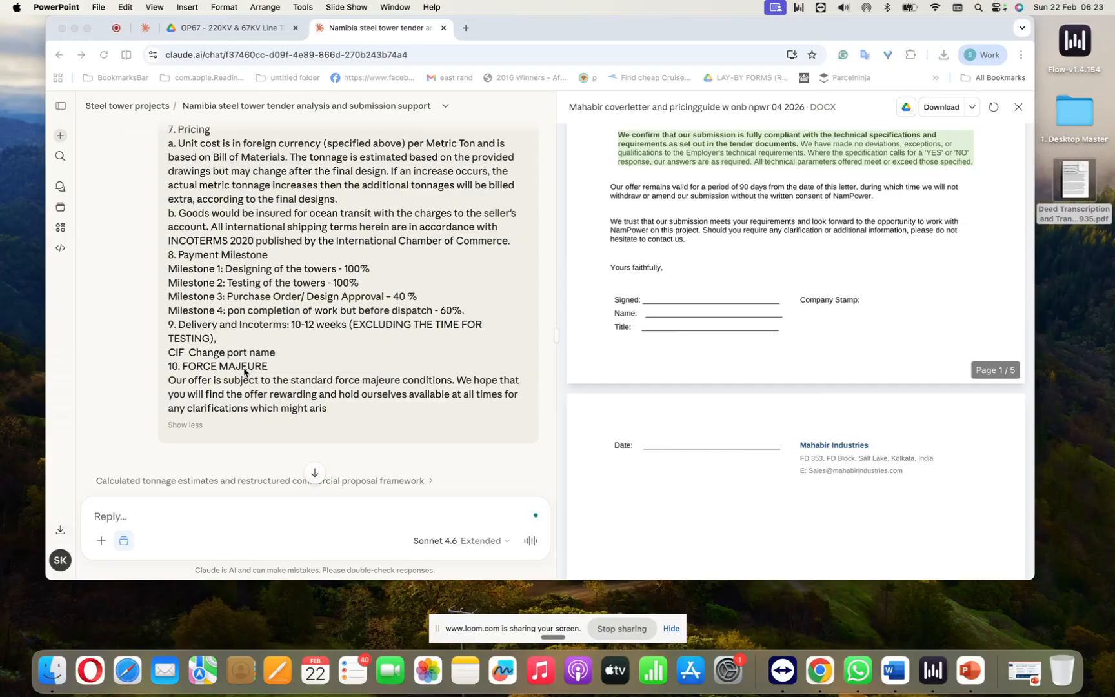
{"action": "left_click", "coordinate": [199, 426]}
Step: Read Claude's tonnage reasoning and price summary, and open the attached "Mahabir commercial proposal mi np 11 2026" document
{"action": "scroll", "coordinate": [291, 395], "scroll_direction": "down", "scroll_amount": 5}
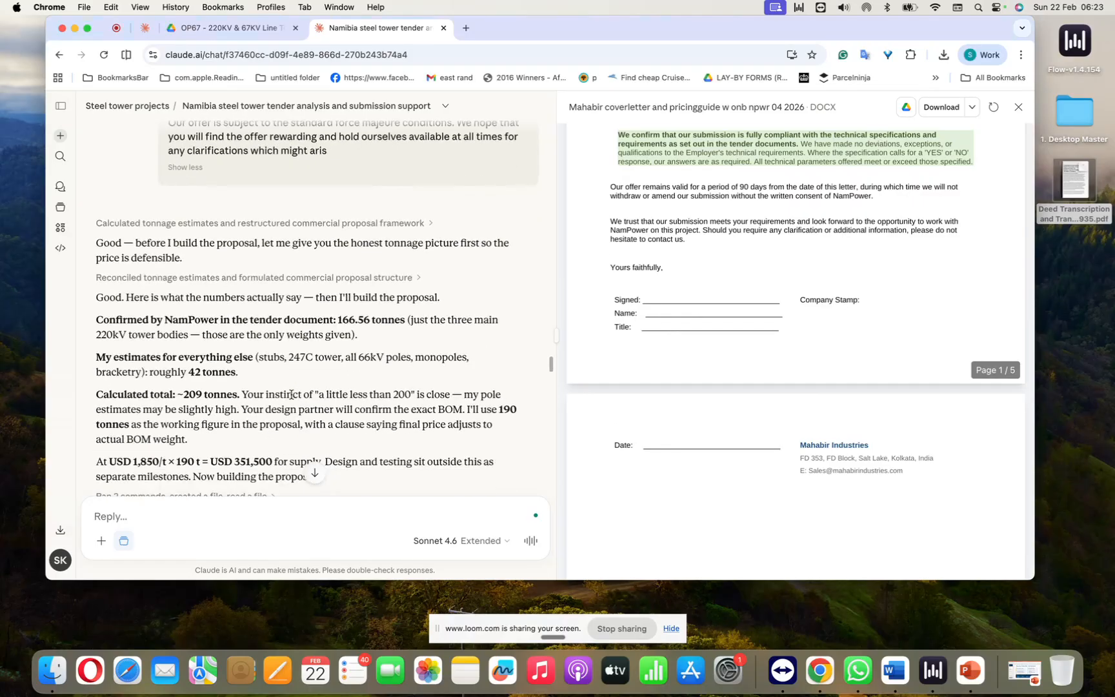
{"action": "scroll", "coordinate": [291, 397], "scroll_direction": "up", "scroll_amount": 3}
{"action": "scroll", "coordinate": [291, 399], "scroll_direction": "up", "scroll_amount": 3}
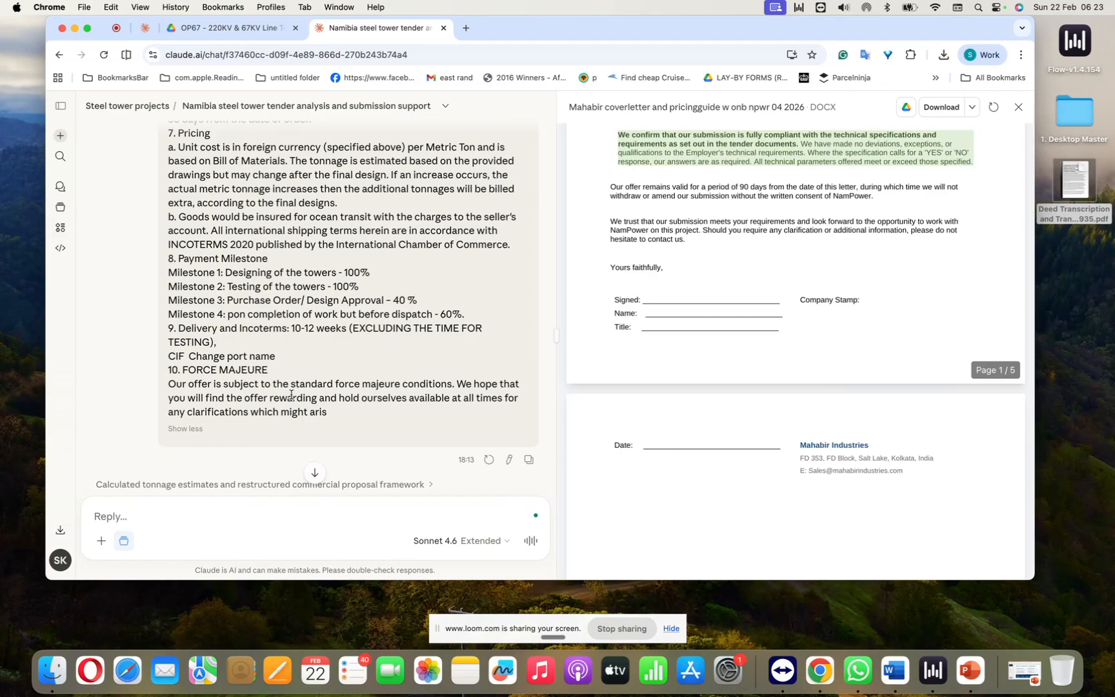
{"action": "scroll", "coordinate": [270, 352], "scroll_direction": "down", "scroll_amount": 5}
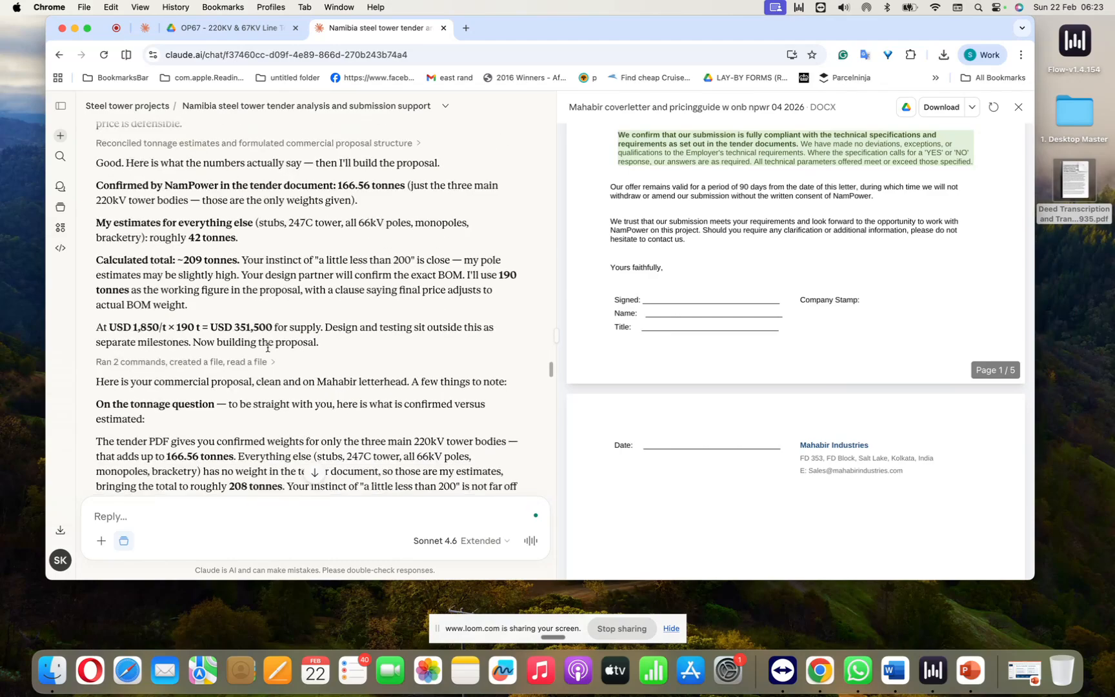
{"action": "scroll", "coordinate": [267, 348], "scroll_direction": "up", "scroll_amount": 2}
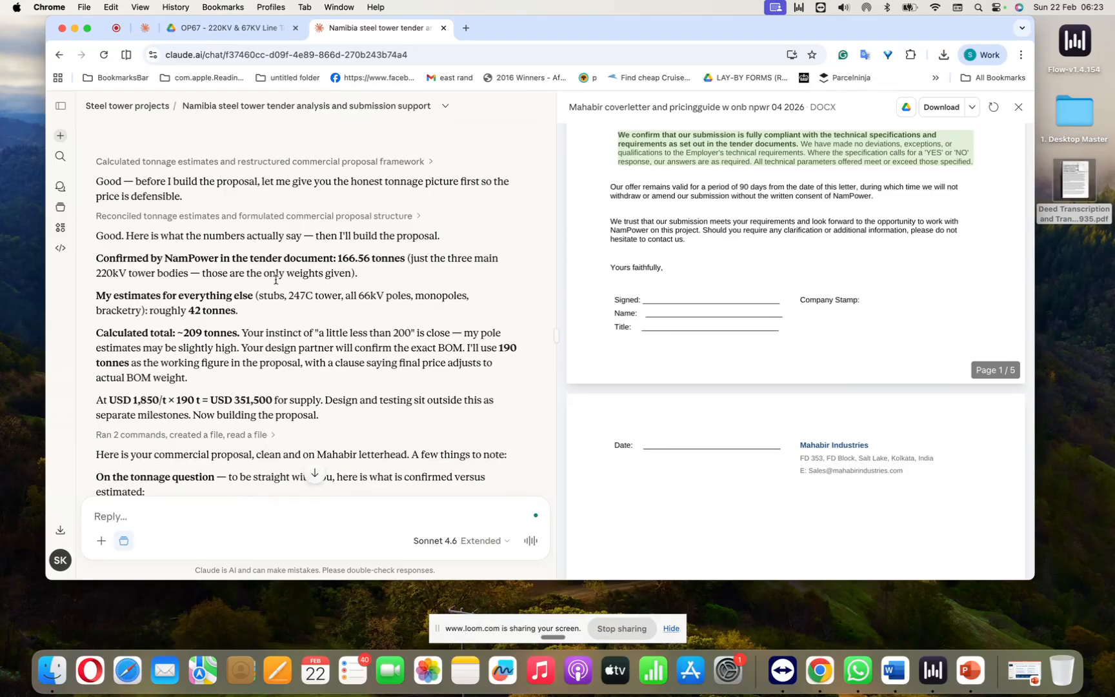
{"action": "scroll", "coordinate": [273, 316], "scroll_direction": "down", "scroll_amount": 2}
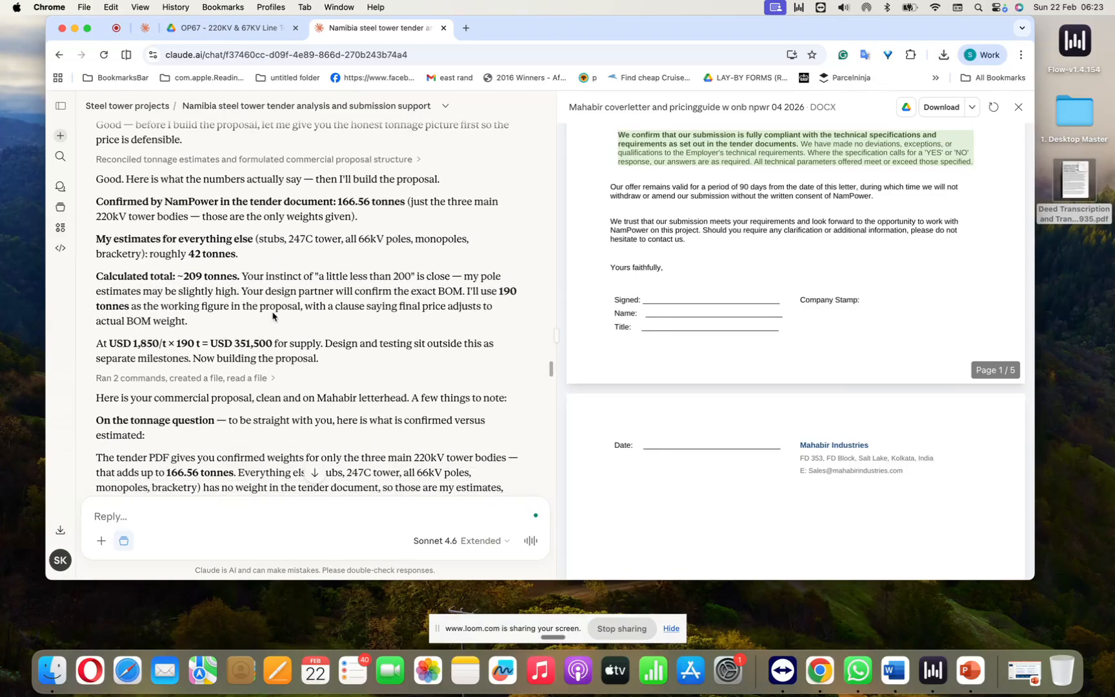
{"action": "scroll", "coordinate": [272, 316], "scroll_direction": "down", "scroll_amount": 2}
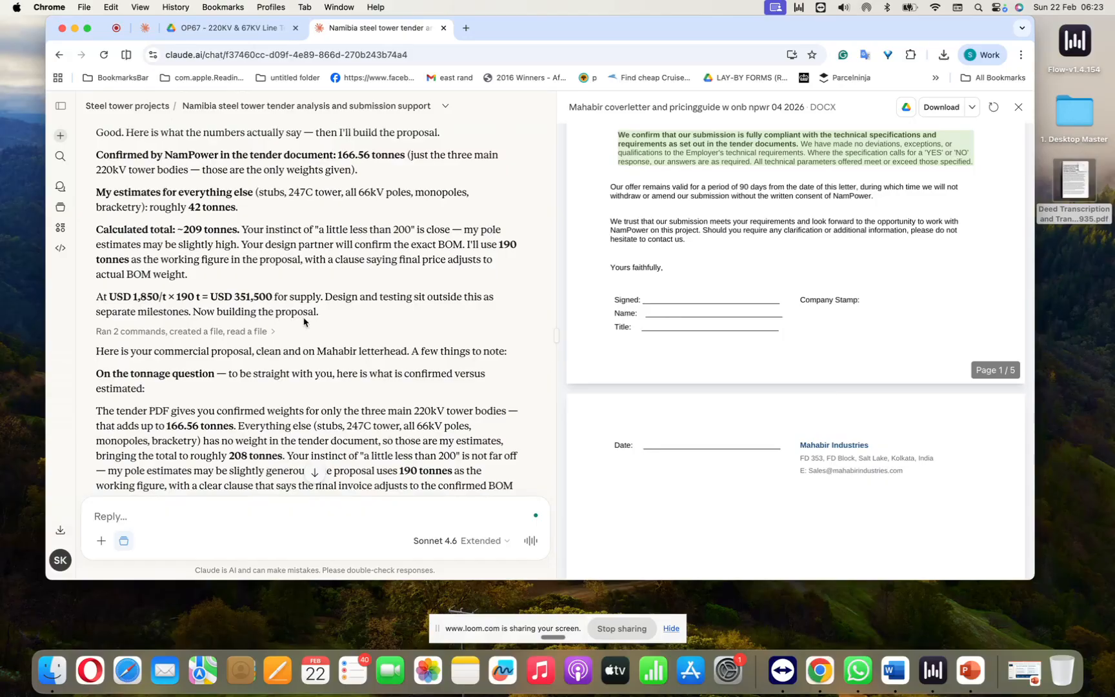
{"action": "scroll", "coordinate": [304, 321], "scroll_direction": "down", "scroll_amount": 5}
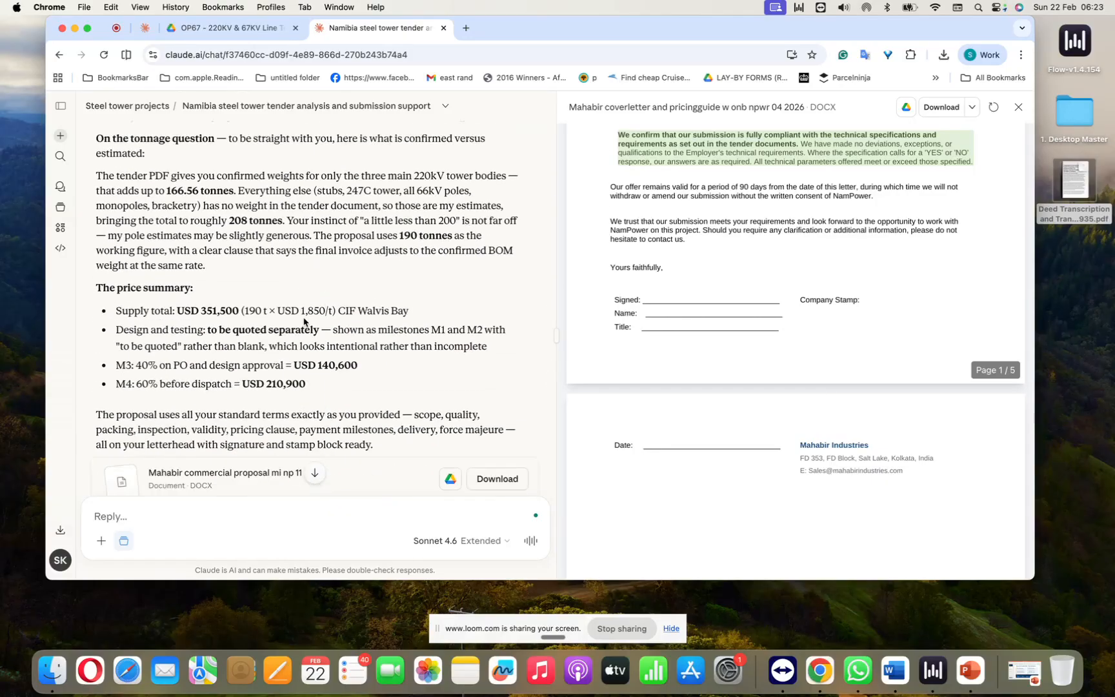
{"action": "scroll", "coordinate": [304, 321], "scroll_direction": "down", "scroll_amount": 2}
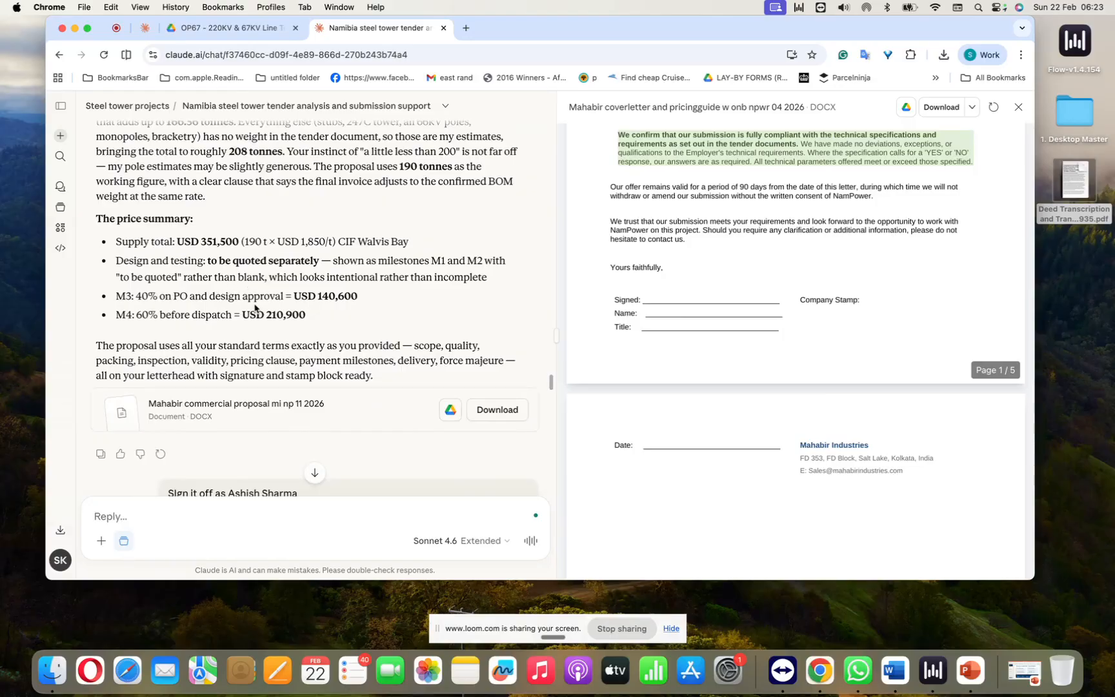
{"action": "scroll", "coordinate": [255, 308], "scroll_direction": "down", "scroll_amount": 1}
{"action": "left_click", "coordinate": [240, 372]}
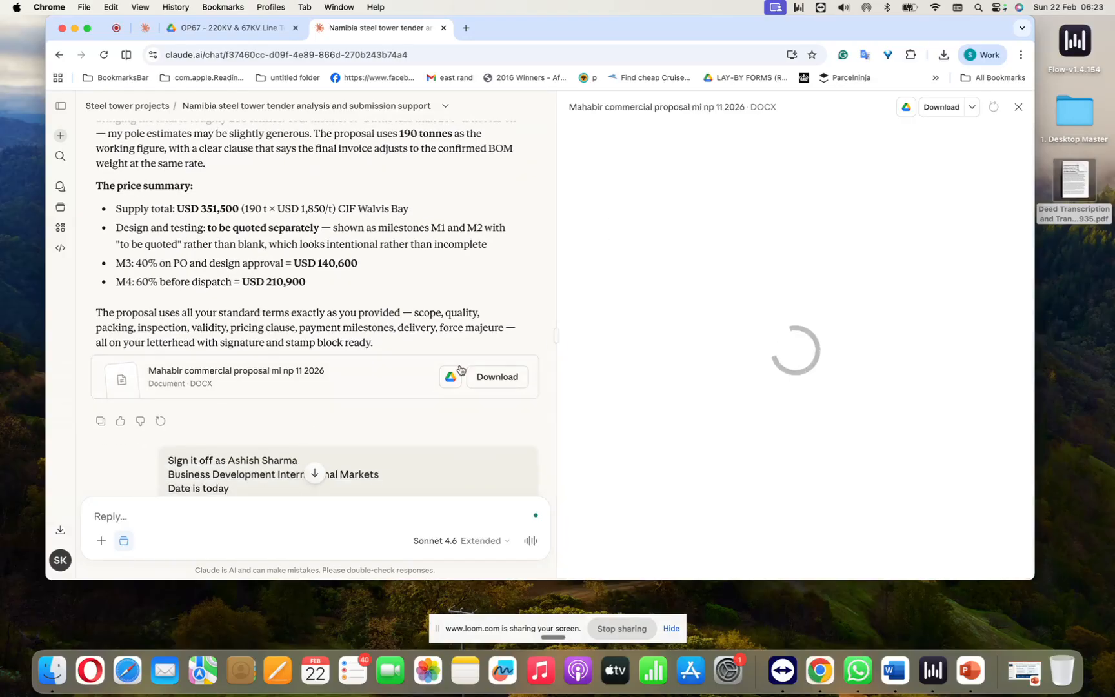
Step: Review the sign-off, addressee and galvanizing weight revision request and Claude's summary of the changes to the commercial proposal
{"action": "scroll", "coordinate": [354, 391], "scroll_direction": "down", "scroll_amount": 4}
{"action": "scroll", "coordinate": [354, 392], "scroll_direction": "down", "scroll_amount": 3}
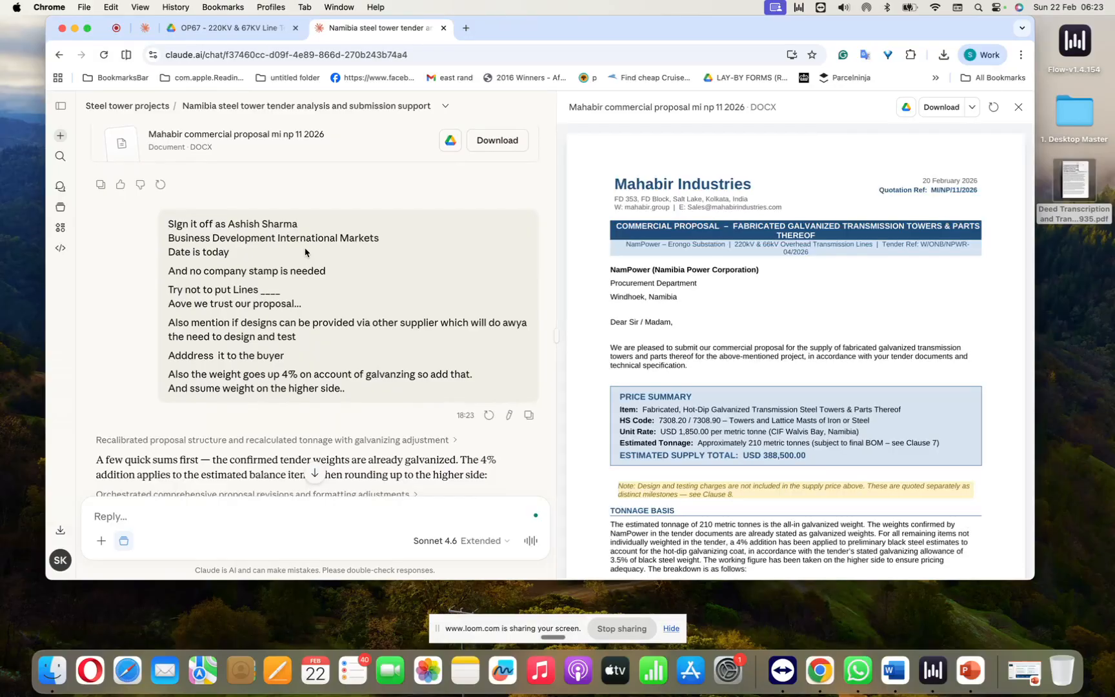
{"action": "scroll", "coordinate": [305, 252], "scroll_direction": "down", "scroll_amount": 1}
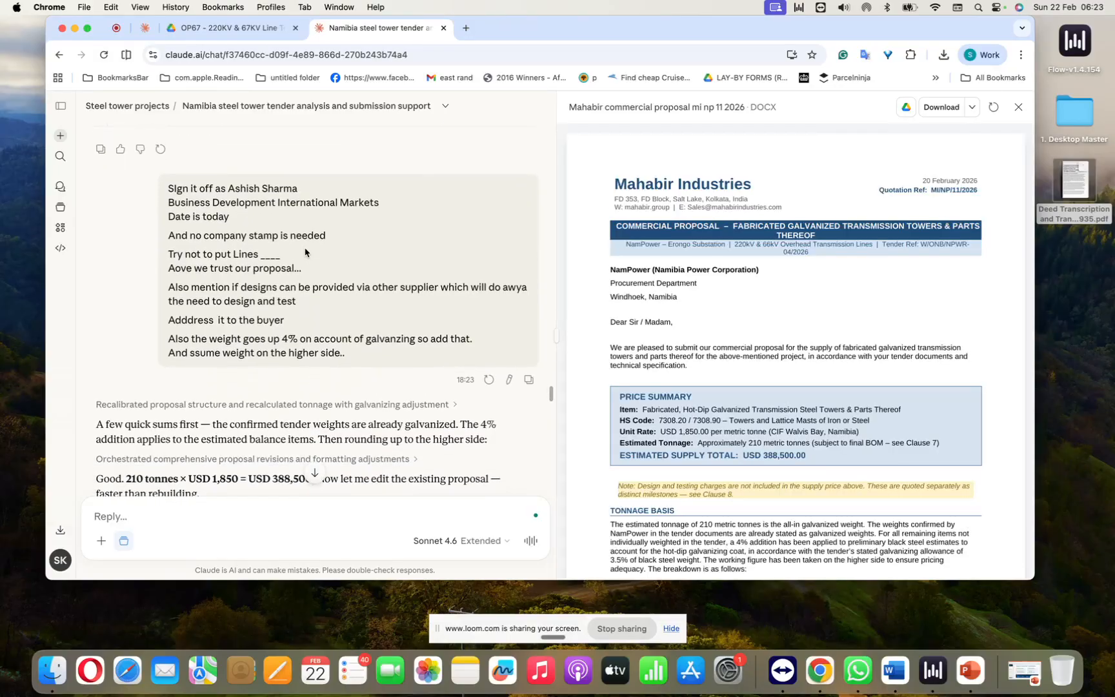
{"action": "scroll", "coordinate": [306, 252], "scroll_direction": "down", "scroll_amount": 5}
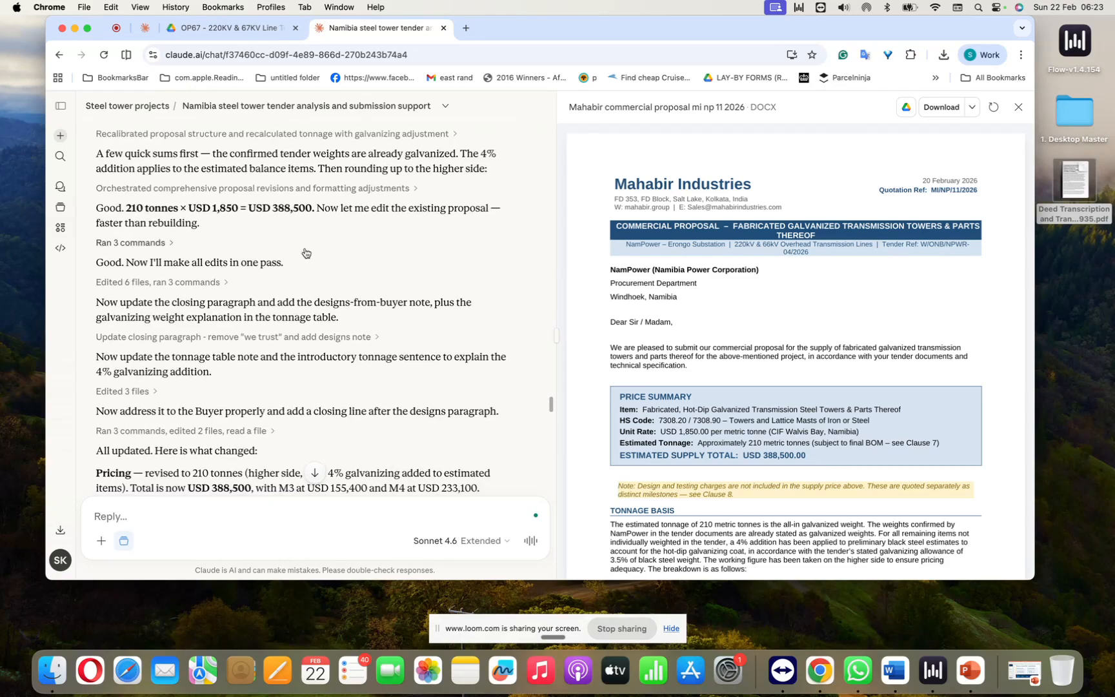
{"action": "scroll", "coordinate": [306, 252], "scroll_direction": "up", "scroll_amount": 4}
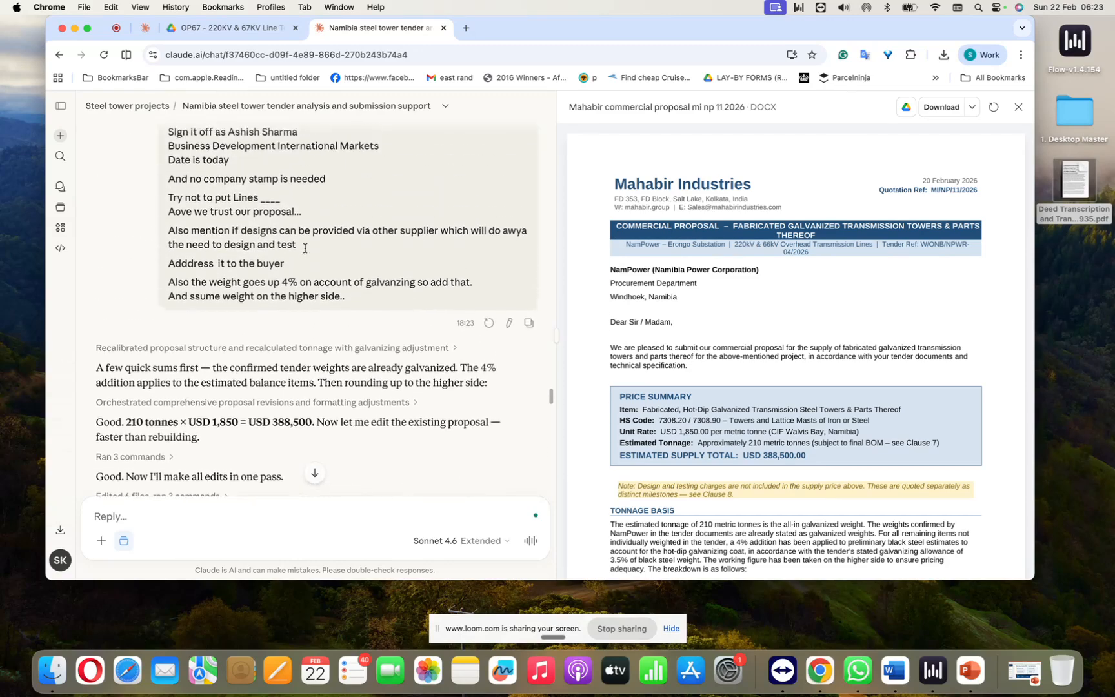
{"action": "scroll", "coordinate": [305, 252], "scroll_direction": "up", "scroll_amount": 1}
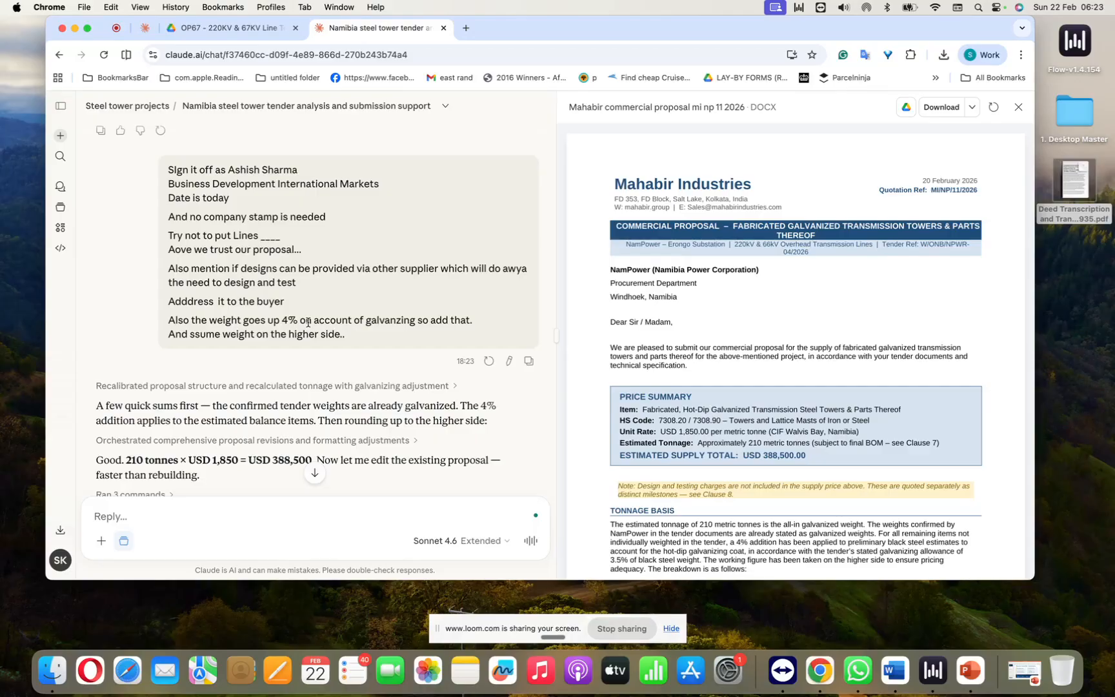
{"action": "scroll", "coordinate": [308, 322], "scroll_direction": "down", "scroll_amount": 9}
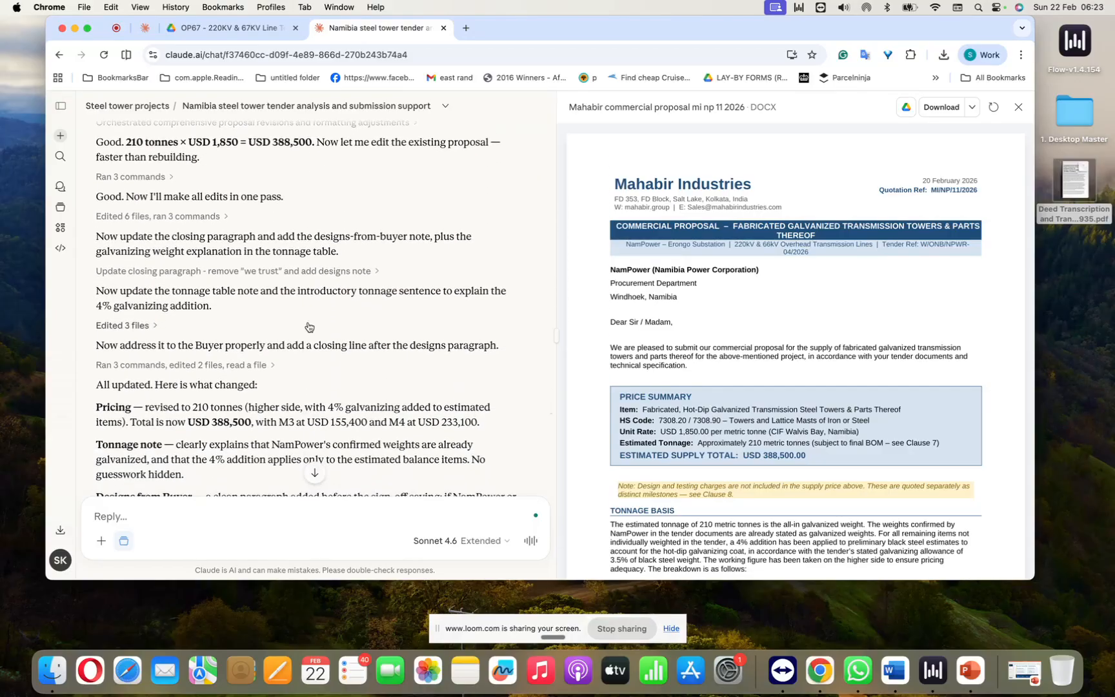
{"action": "scroll", "coordinate": [307, 327], "scroll_direction": "down", "scroll_amount": 9}
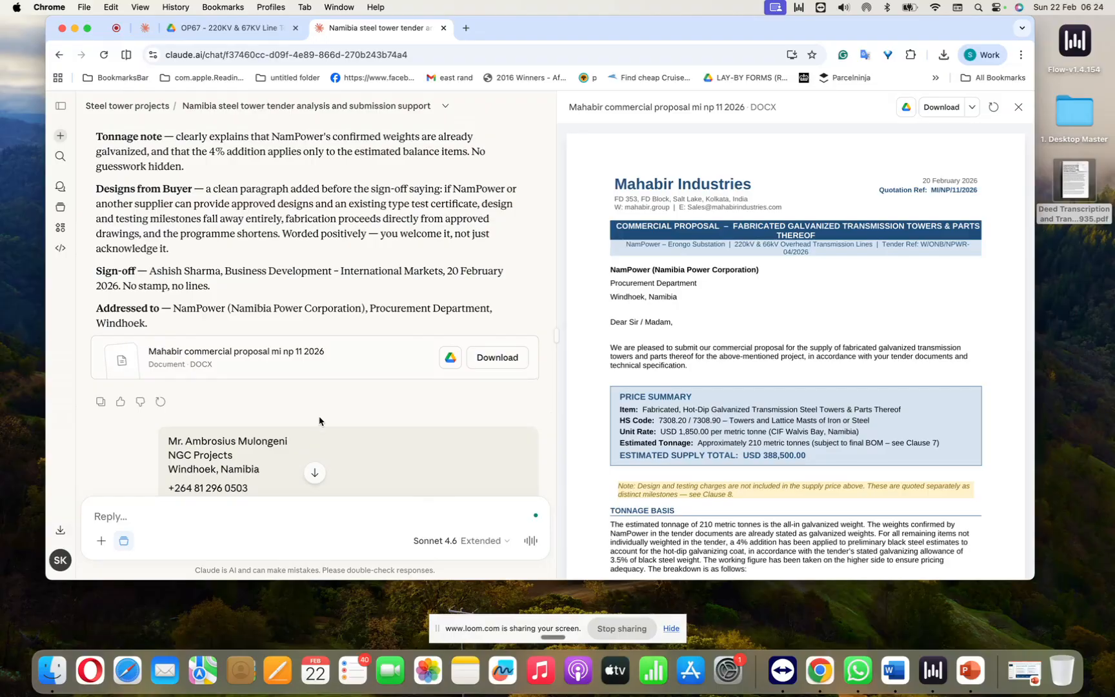
Step: Review the manufacturer authorization request and Claude's summary, and open the "Mahabir proposal ngc projects mi np 11 2026" document
{"action": "scroll", "coordinate": [322, 421], "scroll_direction": "down", "scroll_amount": 2}
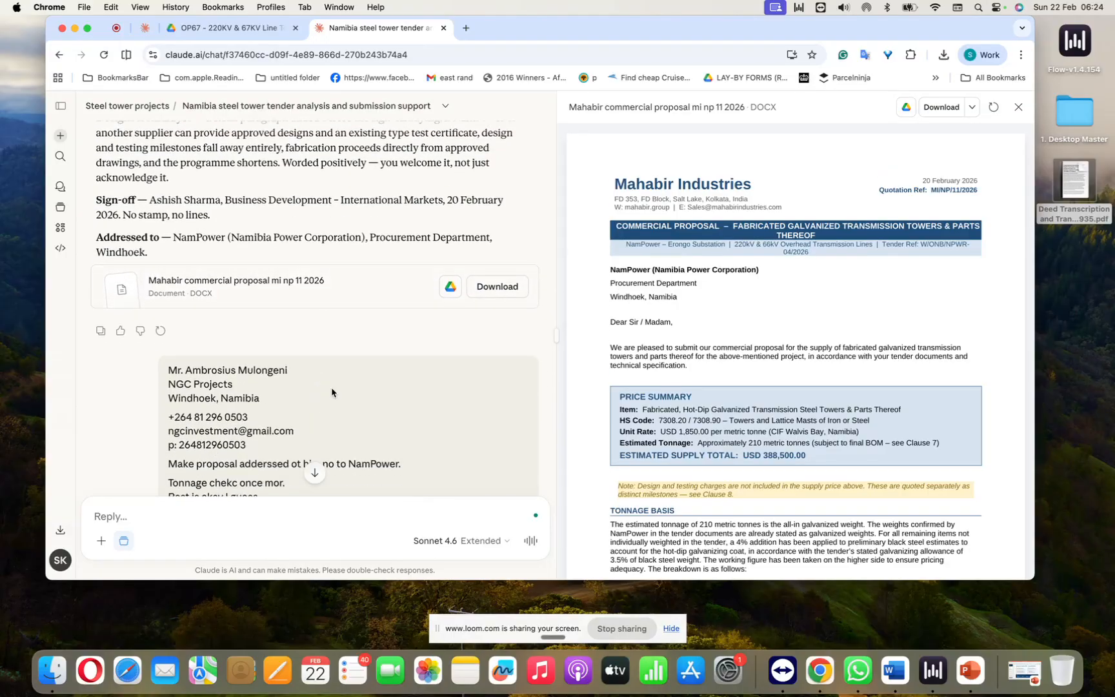
{"action": "scroll", "coordinate": [332, 393], "scroll_direction": "down", "scroll_amount": 1}
{"action": "scroll", "coordinate": [332, 392], "scroll_direction": "down", "scroll_amount": 15}
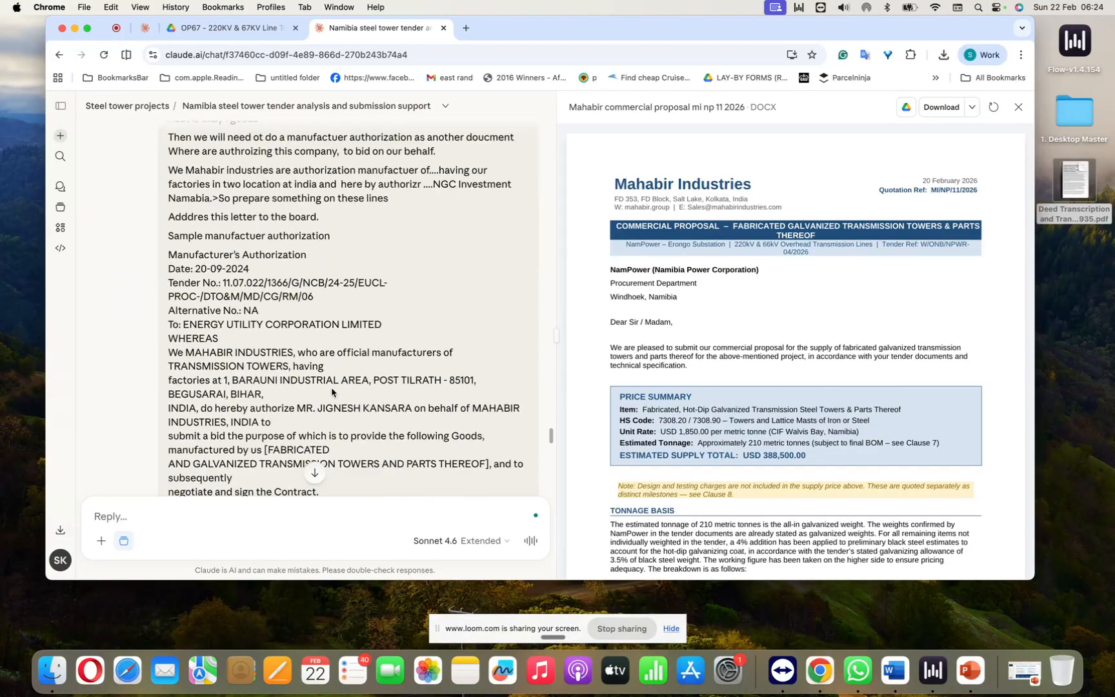
{"action": "scroll", "coordinate": [332, 392], "scroll_direction": "down", "scroll_amount": 15}
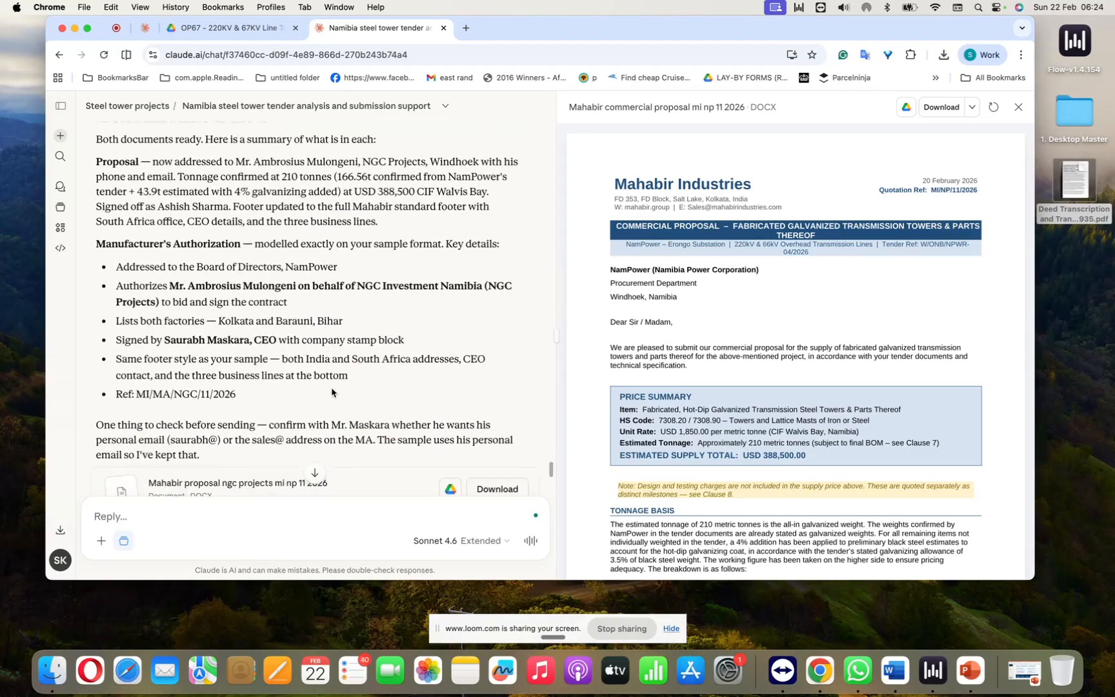
{"action": "scroll", "coordinate": [332, 393], "scroll_direction": "up", "scroll_amount": 2}
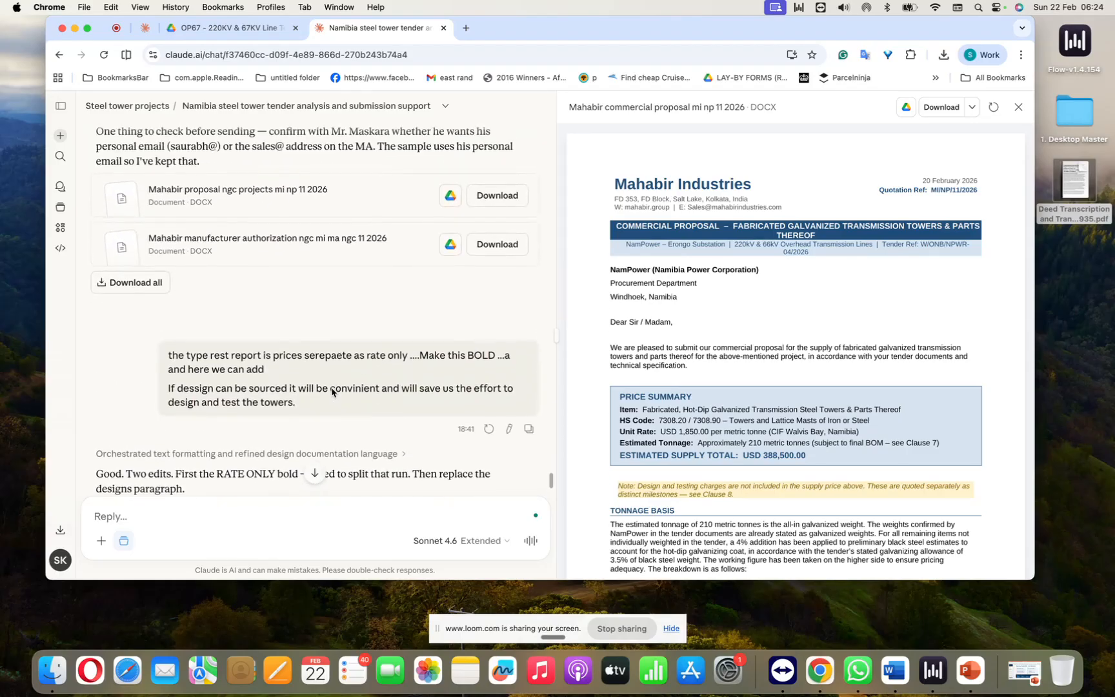
{"action": "left_click", "coordinate": [310, 211]}
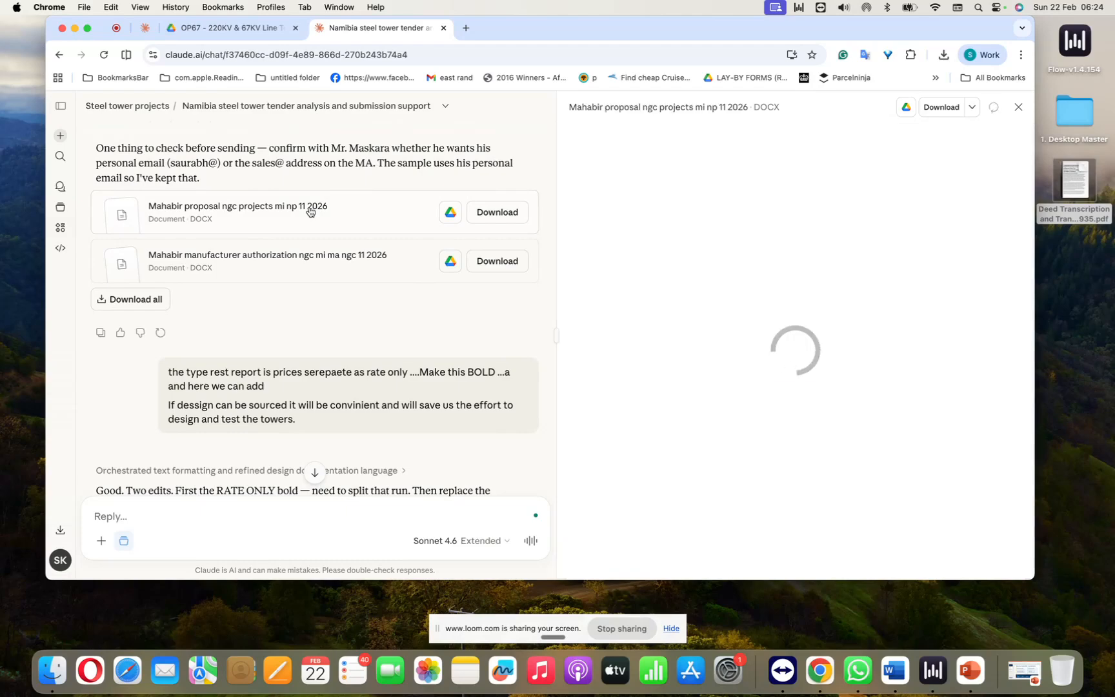
Step: Read the request to make the rate-only wording bold and reword the designs paragraph, along with Claude's reply
{"action": "scroll", "coordinate": [382, 273], "scroll_direction": "up", "scroll_amount": 3}
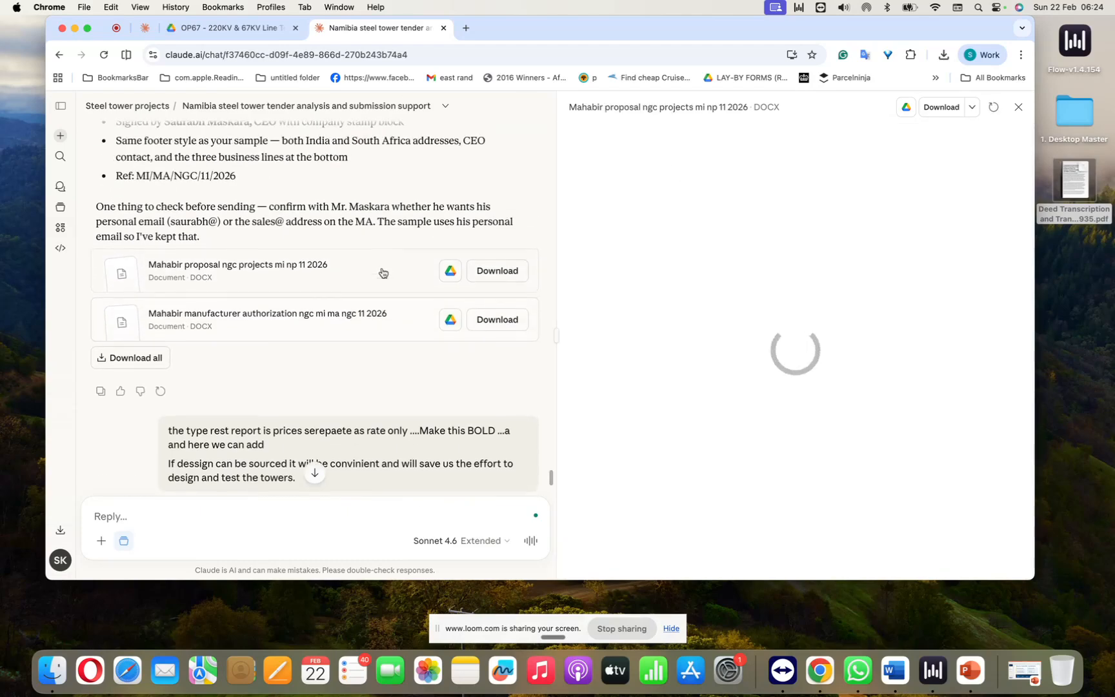
{"action": "scroll", "coordinate": [382, 273], "scroll_direction": "down", "scroll_amount": 3}
{"action": "scroll", "coordinate": [383, 272], "scroll_direction": "down", "scroll_amount": 10}
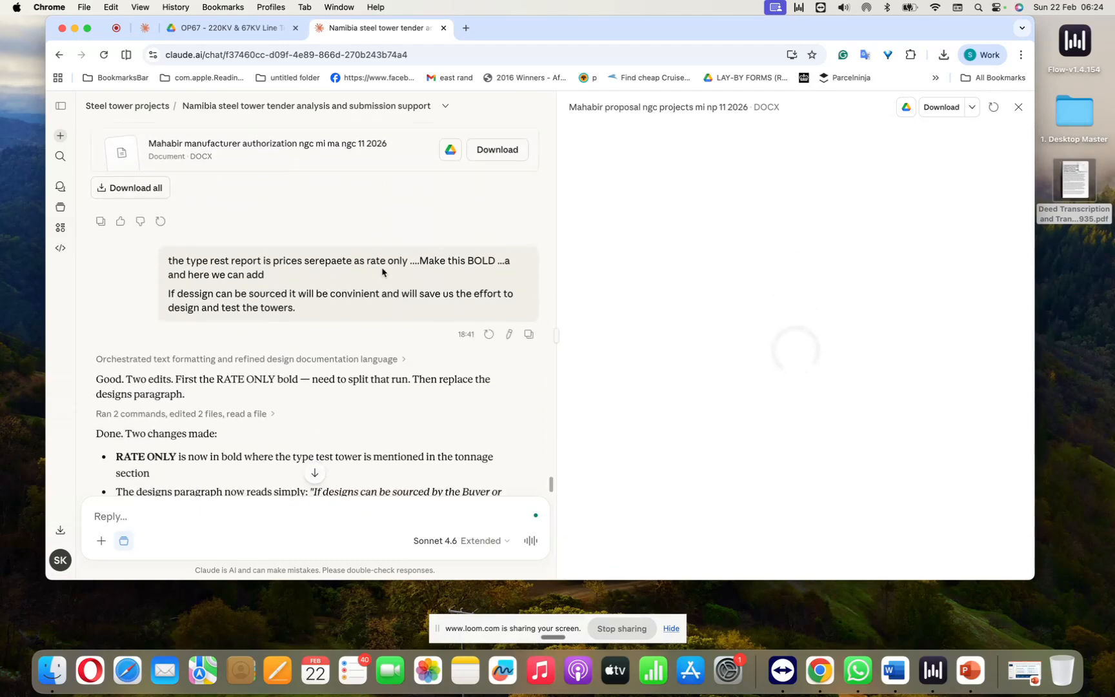
{"action": "scroll", "coordinate": [383, 272], "scroll_direction": "up", "scroll_amount": 4}
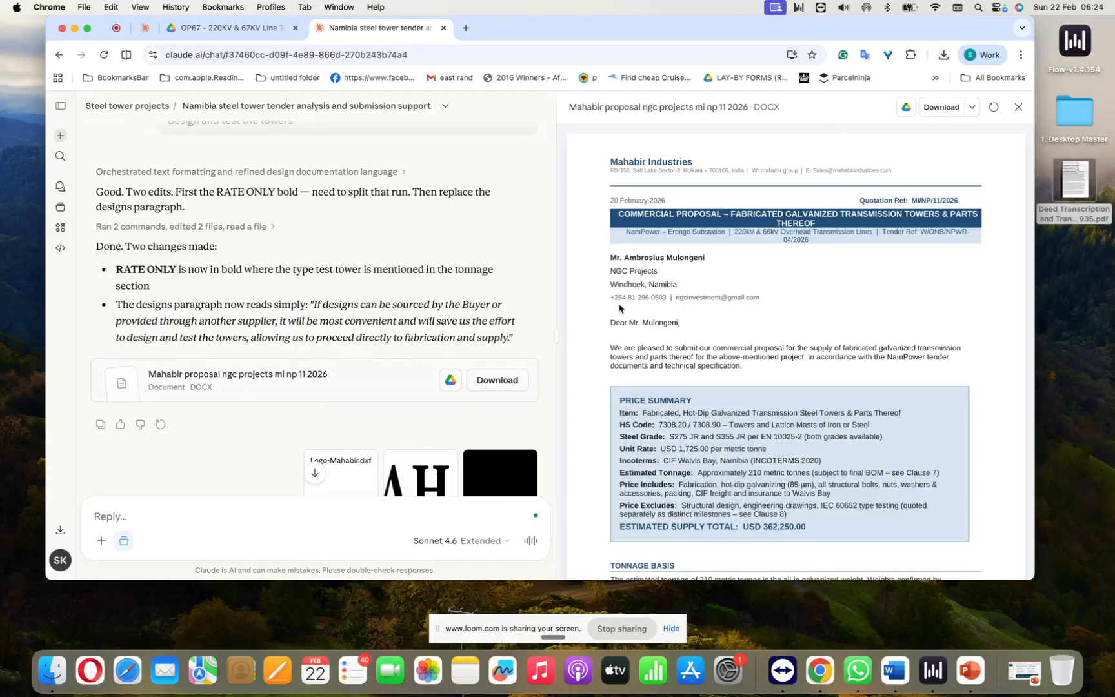
Step: Read the request for a letterhead footer, logo, page numbers and 1725 USD per MT price, along with Claude's summary of the changes
{"action": "scroll", "coordinate": [309, 331], "scroll_direction": "down", "scroll_amount": 6}
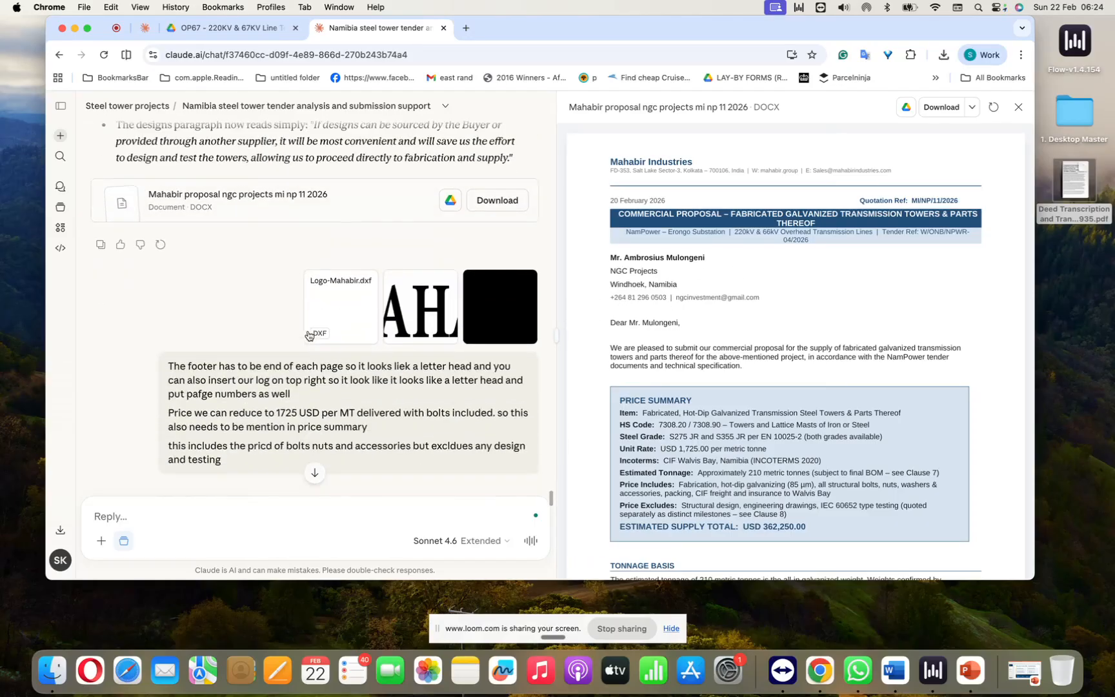
{"action": "scroll", "coordinate": [309, 331], "scroll_direction": "down", "scroll_amount": 3}
{"action": "scroll", "coordinate": [309, 331], "scroll_direction": "up", "scroll_amount": 5}
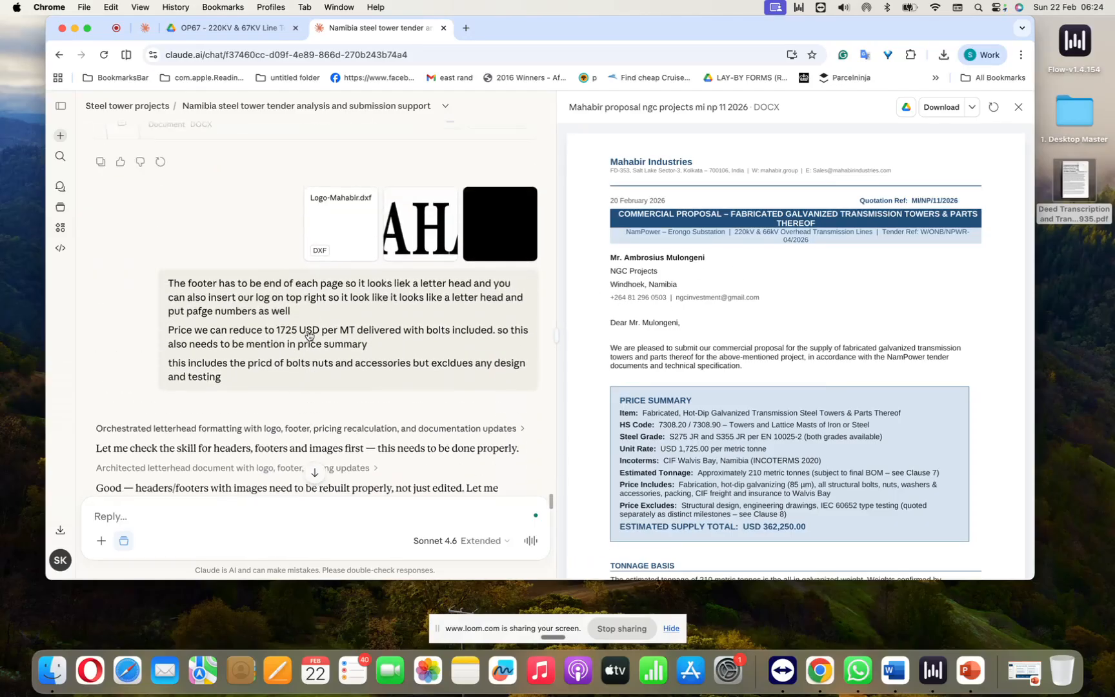
{"action": "scroll", "coordinate": [308, 332], "scroll_direction": "down", "scroll_amount": 12}
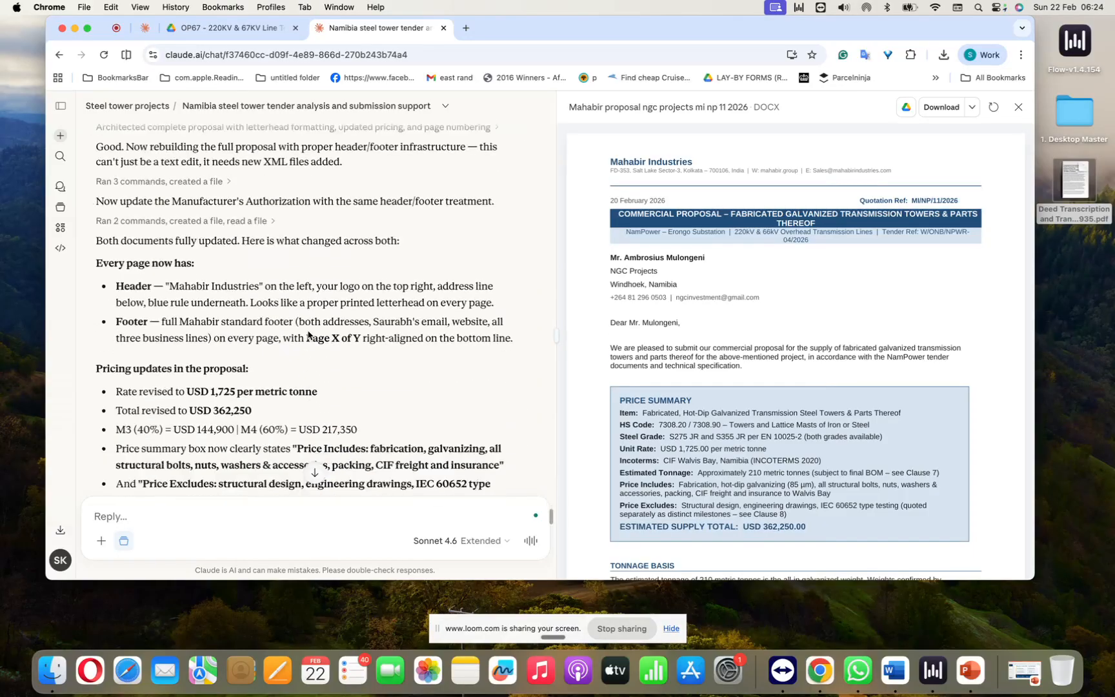
{"action": "scroll", "coordinate": [309, 335], "scroll_direction": "down", "scroll_amount": 15}
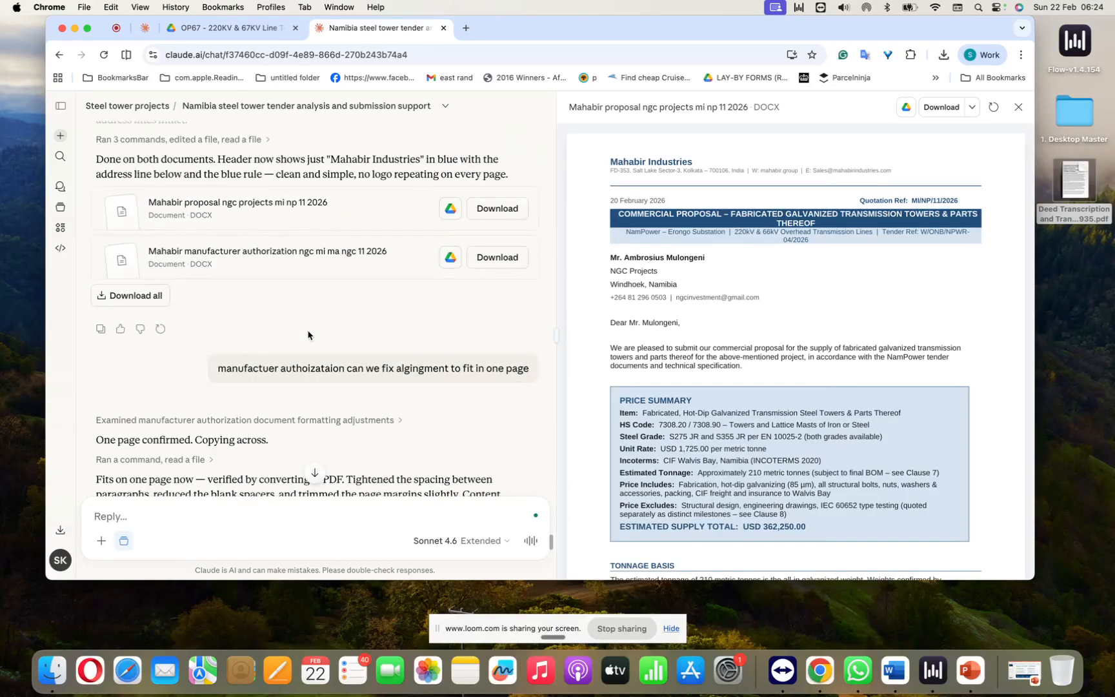
Step: Check the request to fit the manufacturer authorization on one page and open the resulting "Mahabir manufacturer authorization ngc mi ma ngc 11 2026" document
{"action": "scroll", "coordinate": [309, 333], "scroll_direction": "down", "scroll_amount": 8}
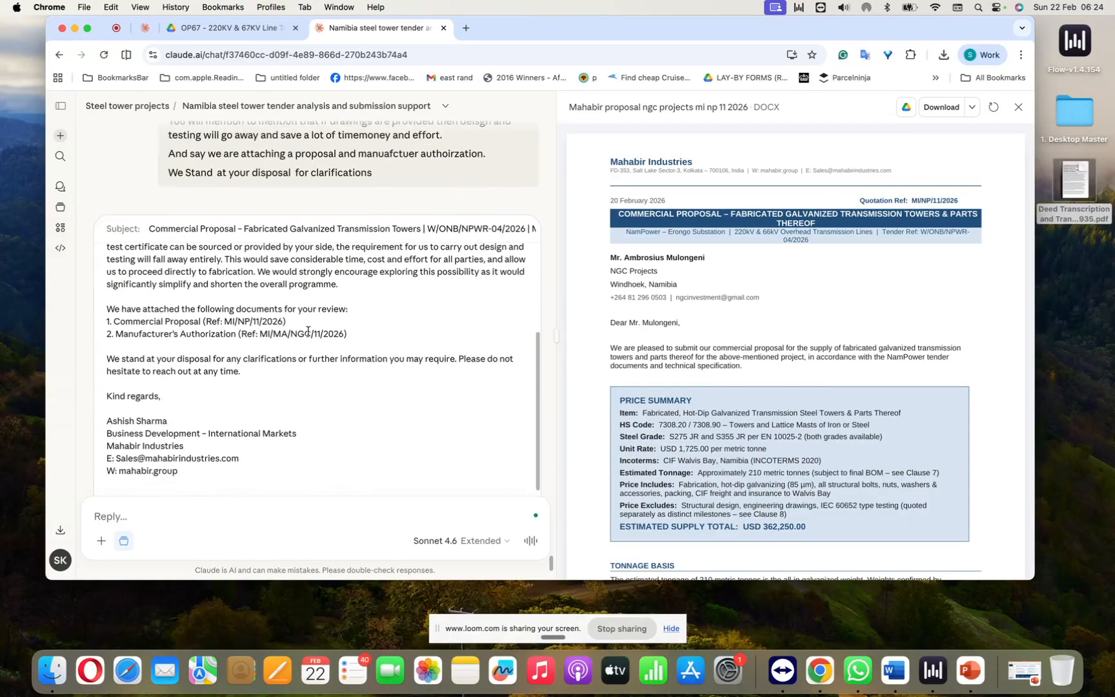
{"action": "scroll", "coordinate": [308, 331], "scroll_direction": "up", "scroll_amount": 5}
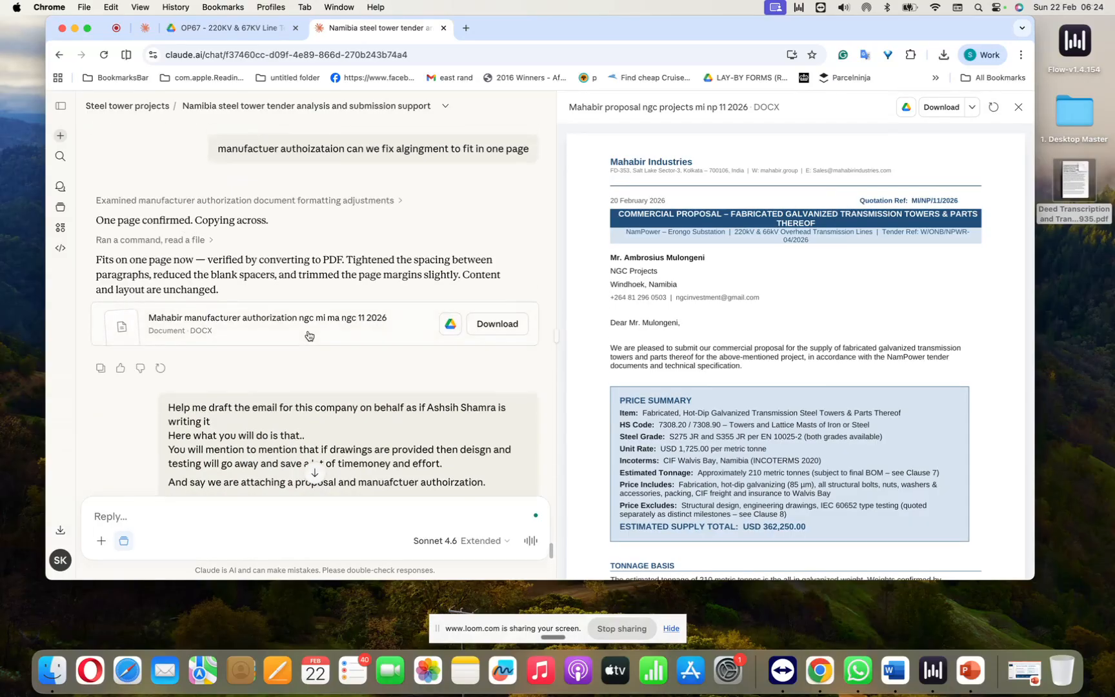
{"action": "left_click", "coordinate": [309, 335]}
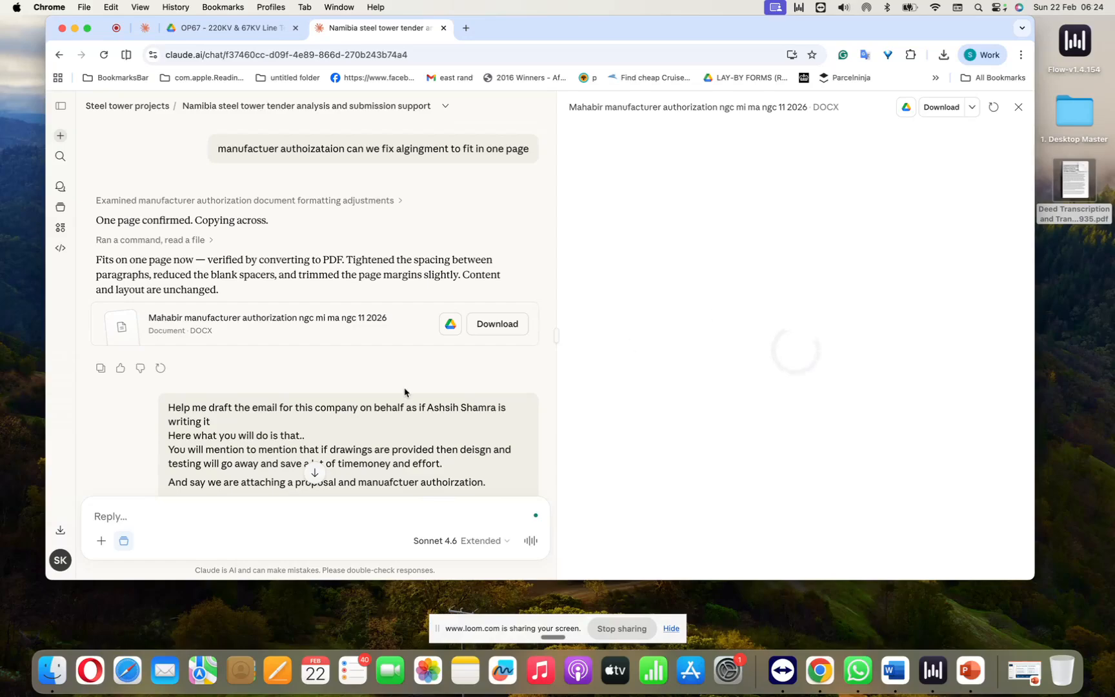
Step: Review the manufacturer's authorization document, from its tender details table to the signature block
{"action": "scroll", "coordinate": [406, 390], "scroll_direction": "down", "scroll_amount": 5}
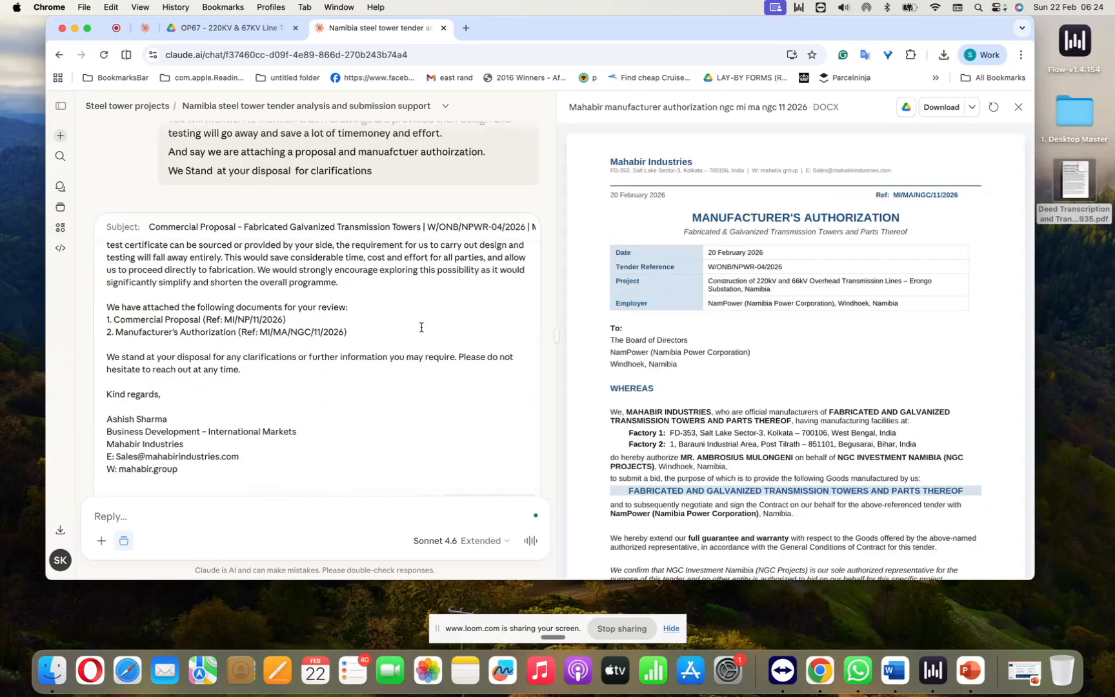
{"action": "scroll", "coordinate": [422, 329], "scroll_direction": "up", "scroll_amount": 8}
{"action": "scroll", "coordinate": [421, 331], "scroll_direction": "up", "scroll_amount": 1}
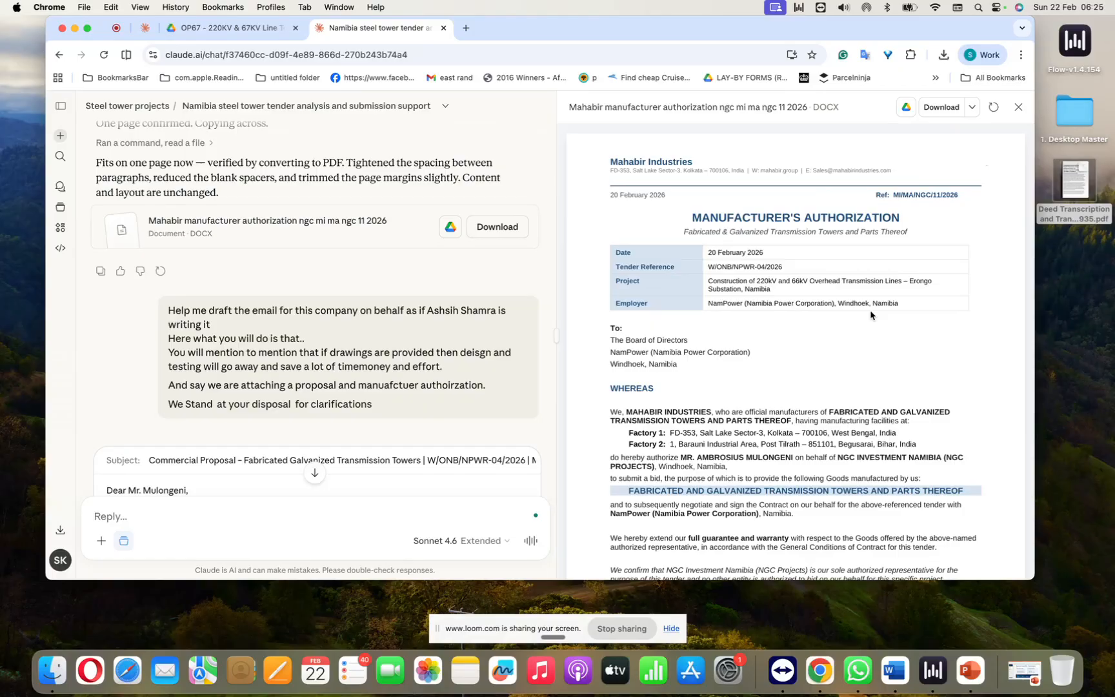
{"action": "scroll", "coordinate": [870, 315], "scroll_direction": "down", "scroll_amount": 2}
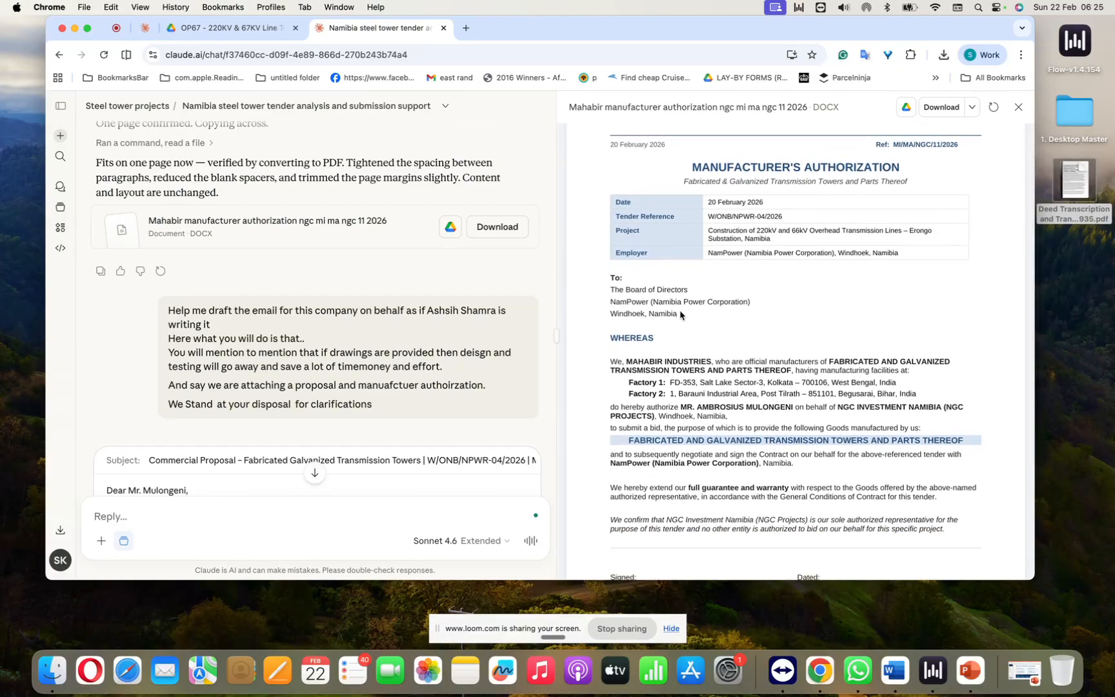
{"action": "scroll", "coordinate": [679, 311], "scroll_direction": "down", "scroll_amount": 2}
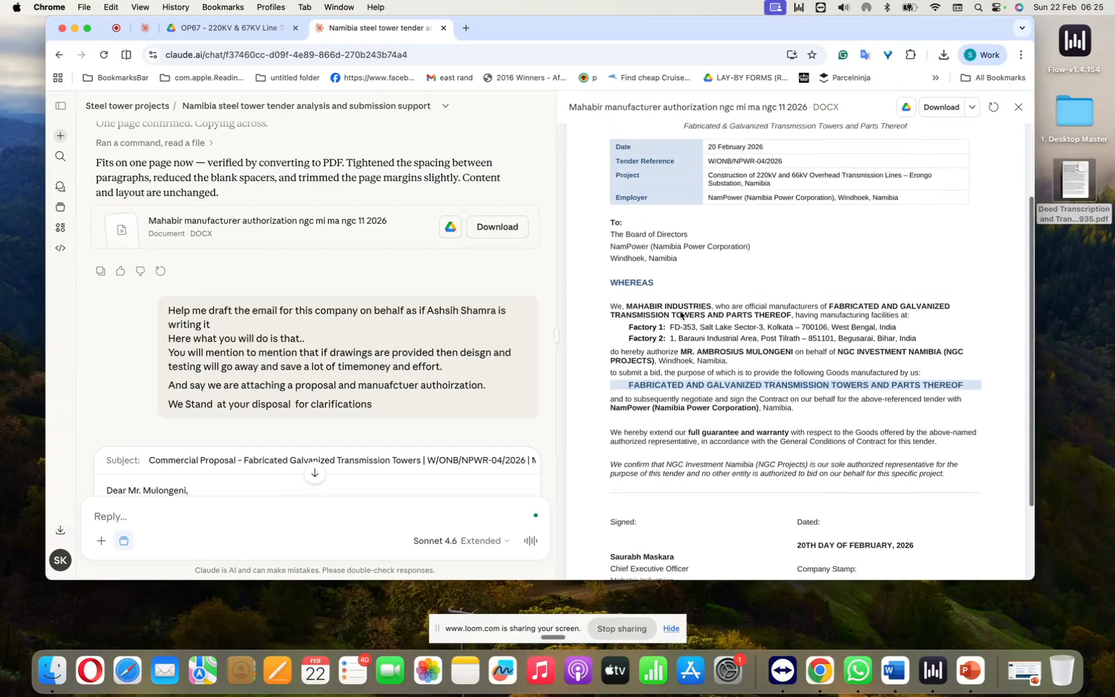
{"action": "scroll", "coordinate": [680, 314], "scroll_direction": "up", "scroll_amount": 2}
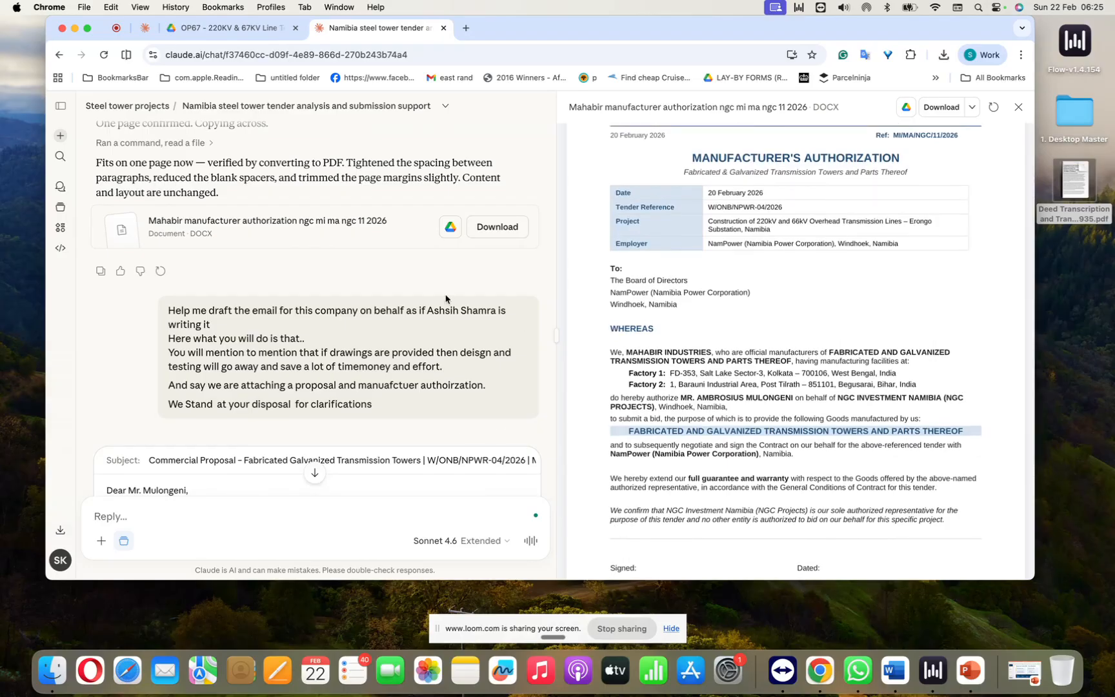
Step: Read Claude's drafted email covering the commercial proposal, manufacturer's authorization and the savings if drawings are provided
{"action": "scroll", "coordinate": [445, 299], "scroll_direction": "down", "scroll_amount": 2}
{"action": "scroll", "coordinate": [445, 299], "scroll_direction": "down", "scroll_amount": 10}
{"action": "scroll", "coordinate": [445, 299], "scroll_direction": "up", "scroll_amount": 8}
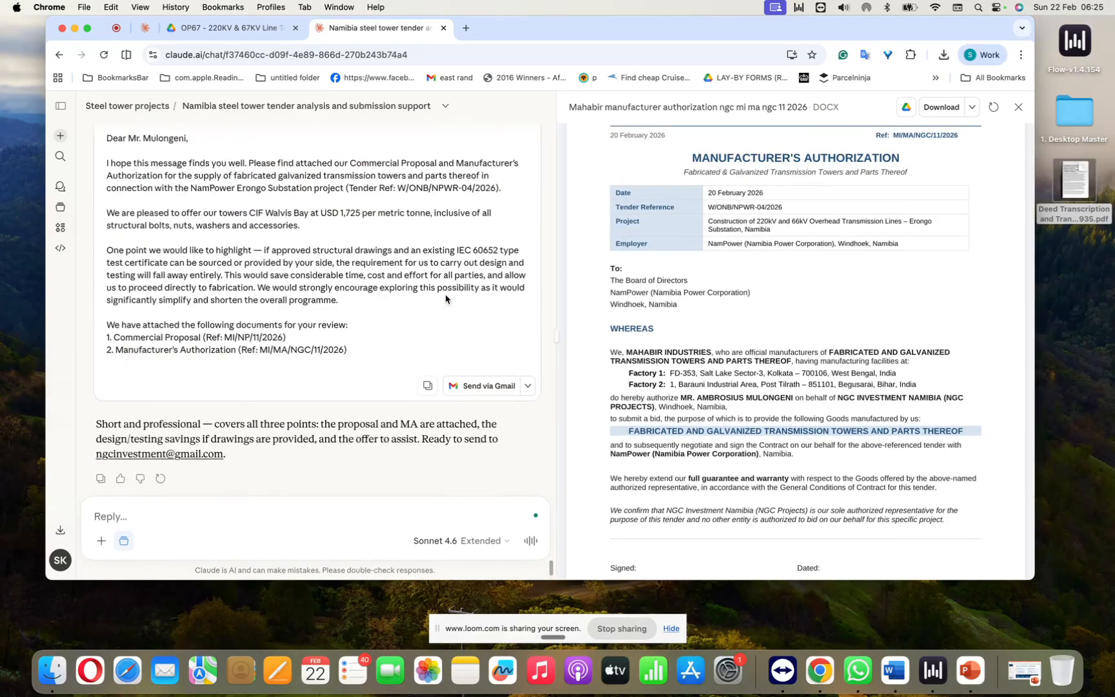
{"action": "scroll", "coordinate": [445, 299], "scroll_direction": "down", "scroll_amount": 1}
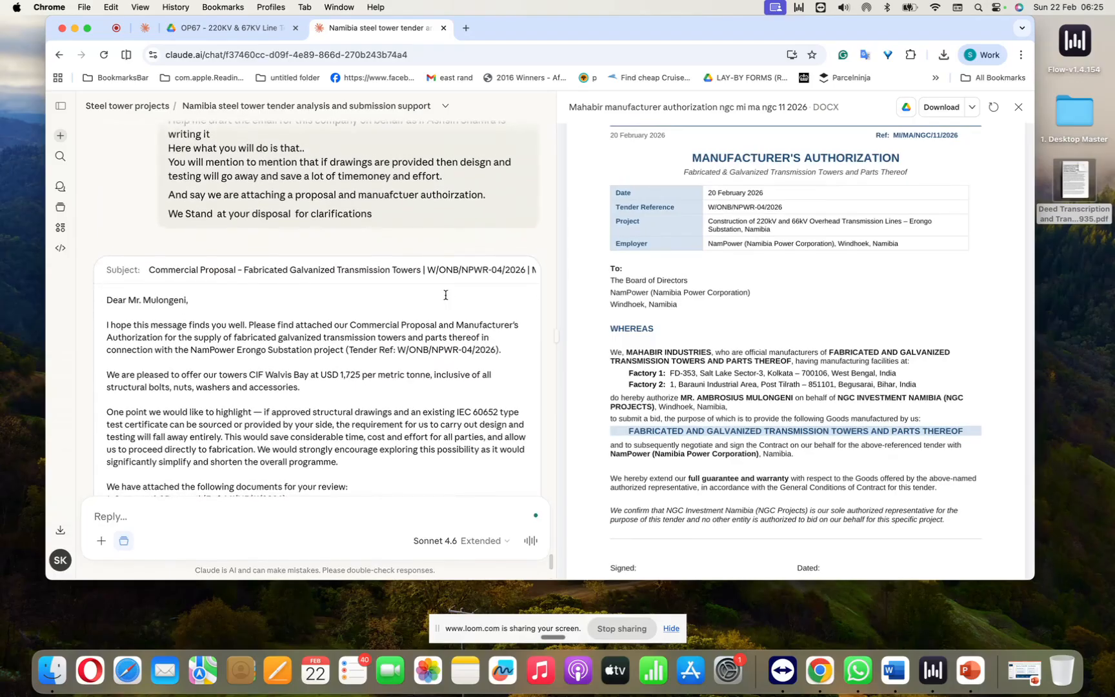
{"action": "scroll", "coordinate": [445, 295], "scroll_direction": "up", "scroll_amount": 5}
{"action": "scroll", "coordinate": [445, 295], "scroll_direction": "up", "scroll_amount": 4}
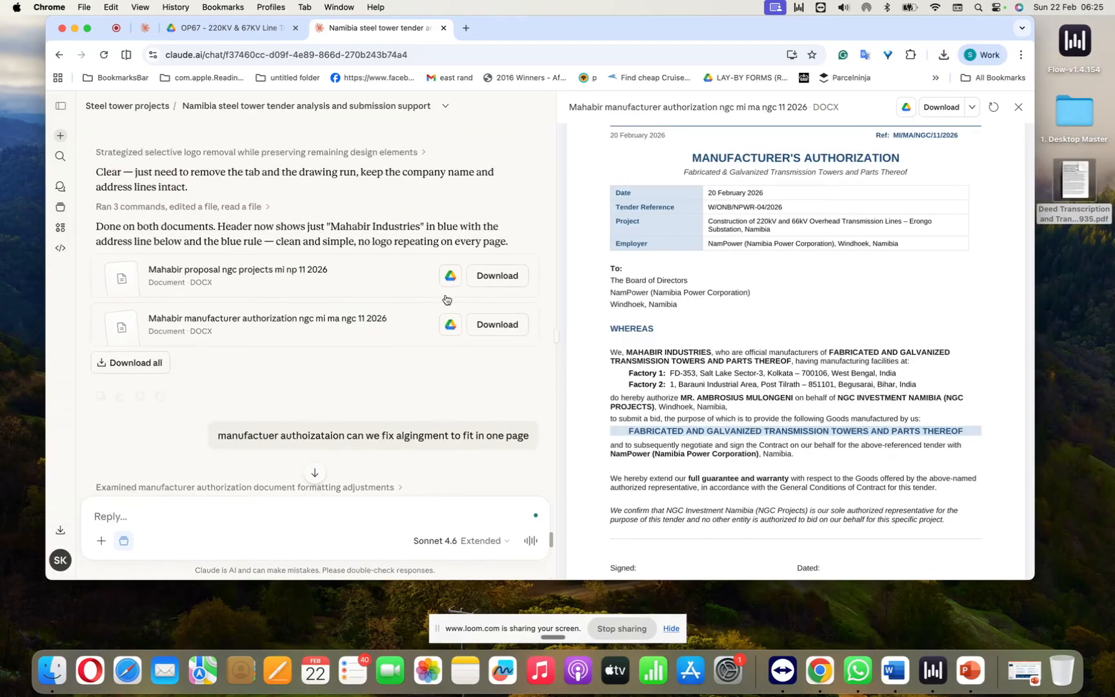
Step: Open the "Mahabir proposal ngc projects mi np 11 2026" document and enlarge the browser window to full screen
{"action": "left_click", "coordinate": [271, 274]}
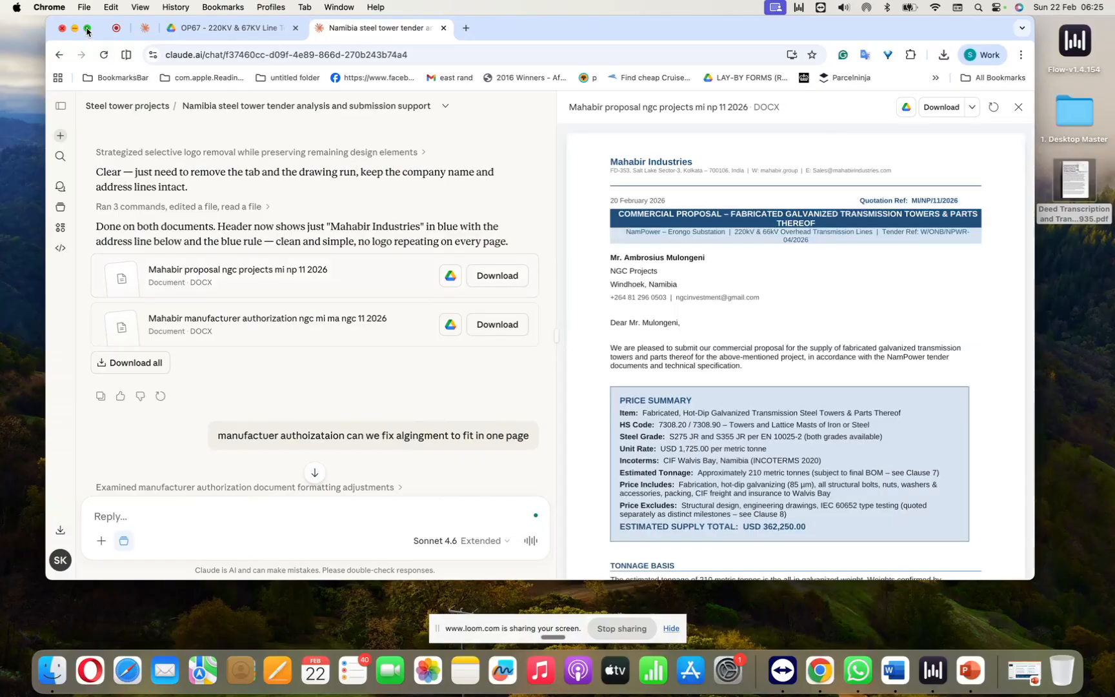
{"action": "mouse_move", "coordinate": [88, 31]}
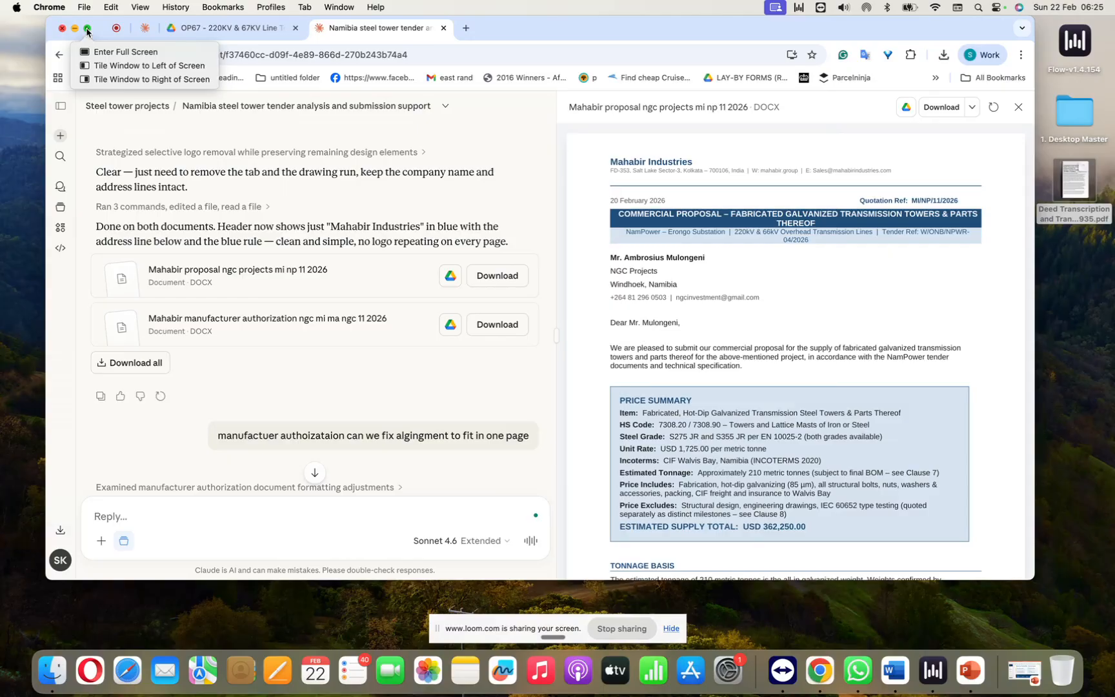
{"action": "left_click", "coordinate": [88, 31]}
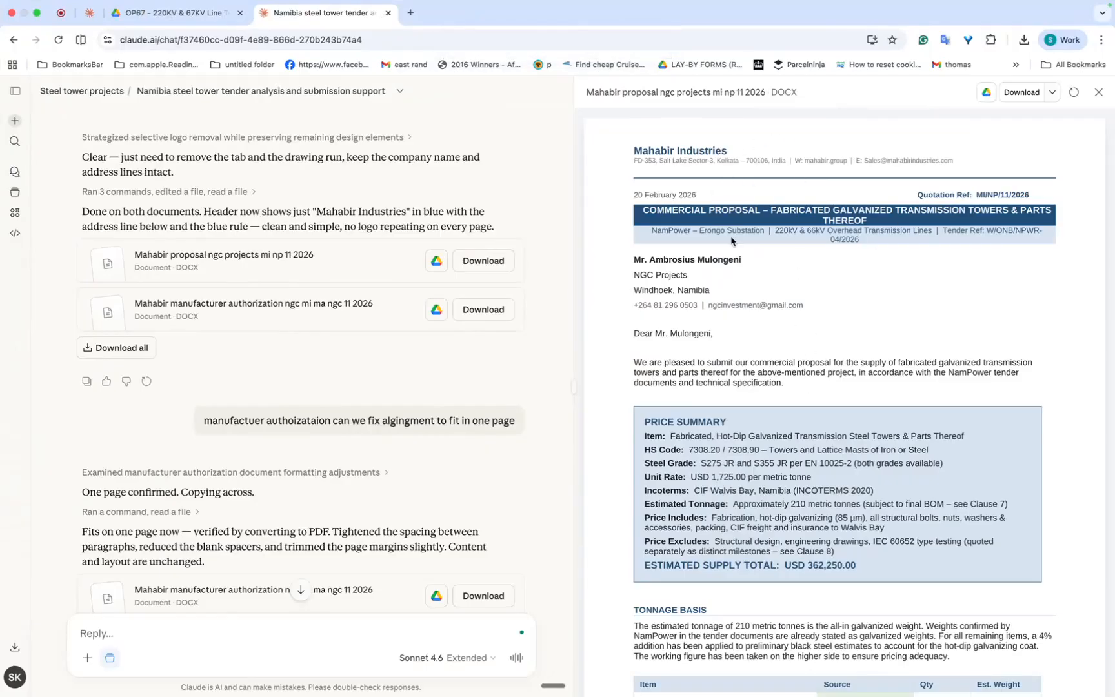
Step: Review the commercial proposal from its price summary and tonnage basis through the milestones, delivery terms and sign-off
{"action": "scroll", "coordinate": [760, 325], "scroll_direction": "down", "scroll_amount": 5}
{"action": "scroll", "coordinate": [760, 324], "scroll_direction": "down", "scroll_amount": 5}
{"action": "scroll", "coordinate": [761, 325], "scroll_direction": "down", "scroll_amount": 1}
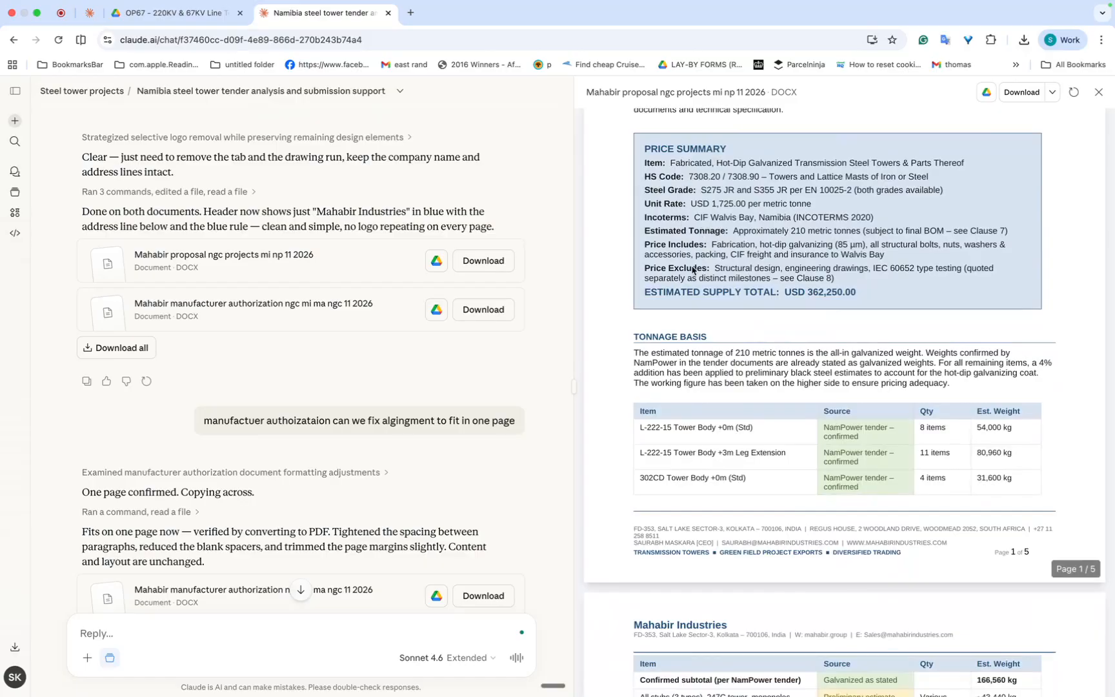
{"action": "scroll", "coordinate": [692, 269], "scroll_direction": "down", "scroll_amount": 15}
{"action": "scroll", "coordinate": [693, 270], "scroll_direction": "down", "scroll_amount": 20}
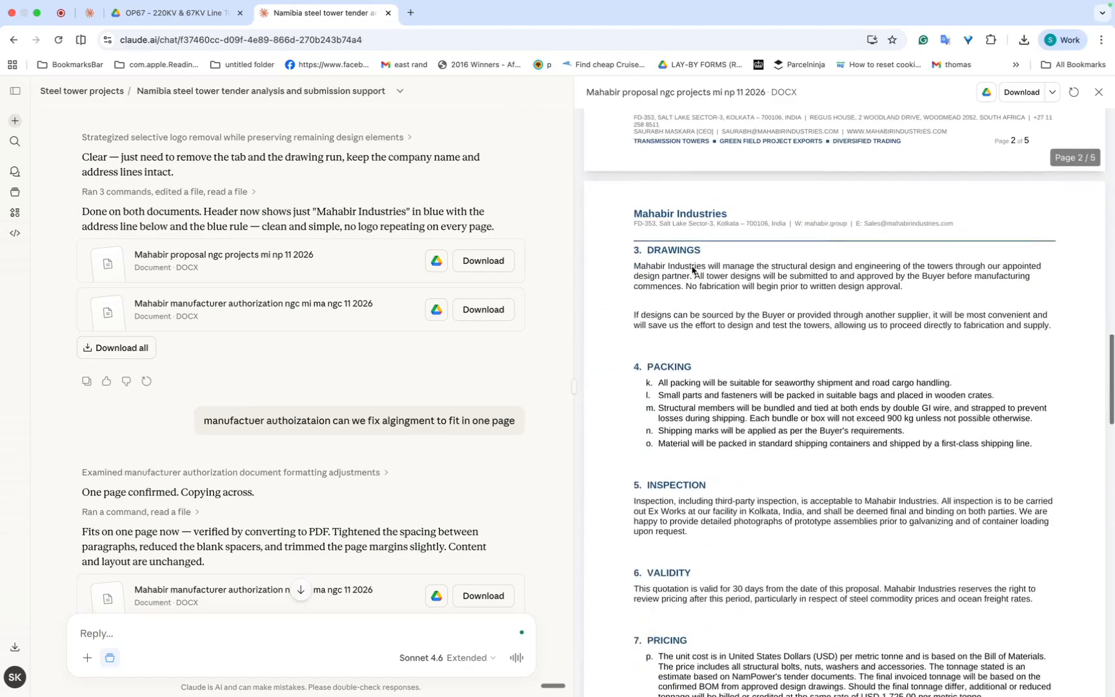
{"action": "scroll", "coordinate": [693, 270], "scroll_direction": "down", "scroll_amount": 20}
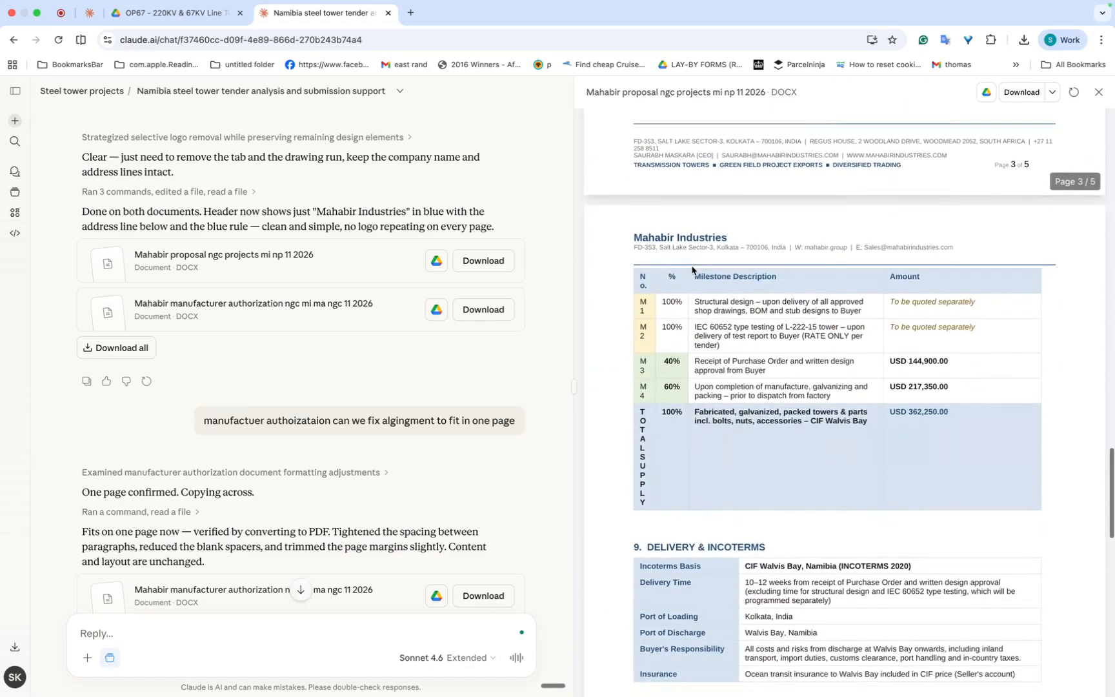
{"action": "scroll", "coordinate": [692, 270], "scroll_direction": "down", "scroll_amount": 18}
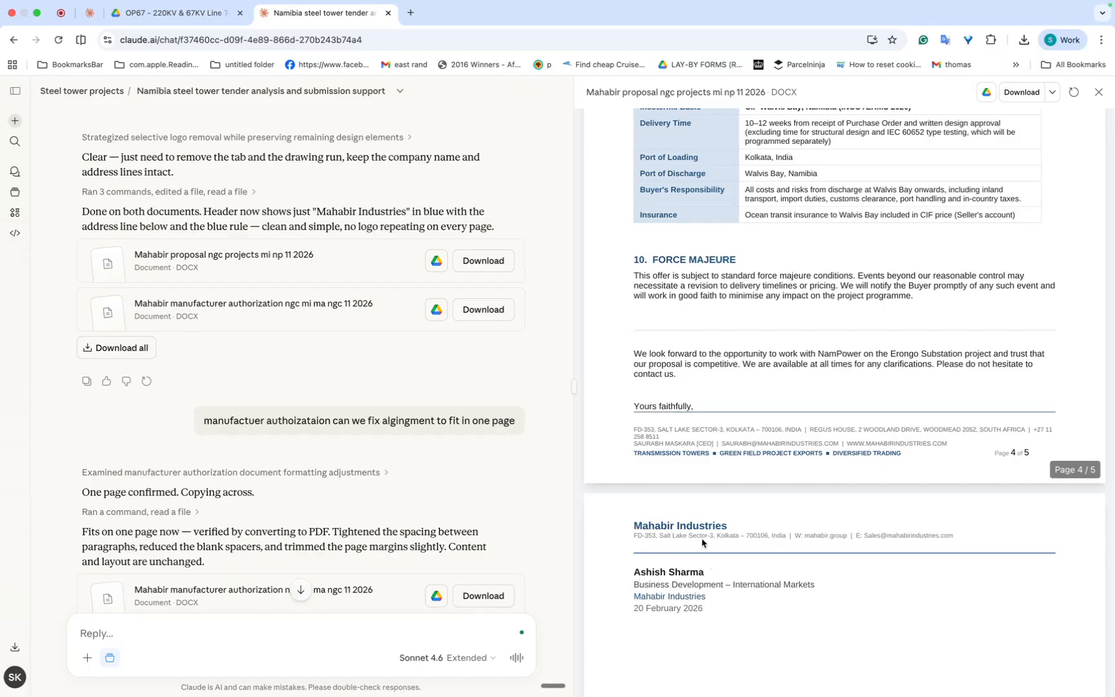
{"action": "scroll", "coordinate": [703, 543], "scroll_direction": "up", "scroll_amount": 3}
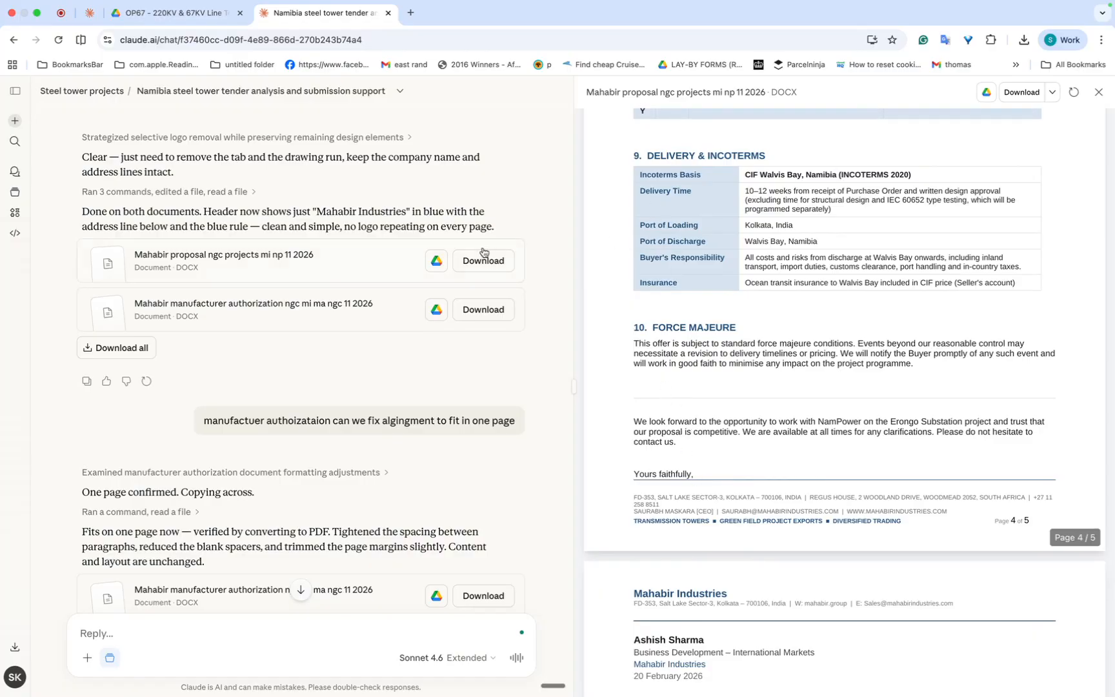
Step: Recheck the proposal's scope of supply, quality control, drawings, packing and payment milestones sections
{"action": "mouse_move", "coordinate": [24, 18]}
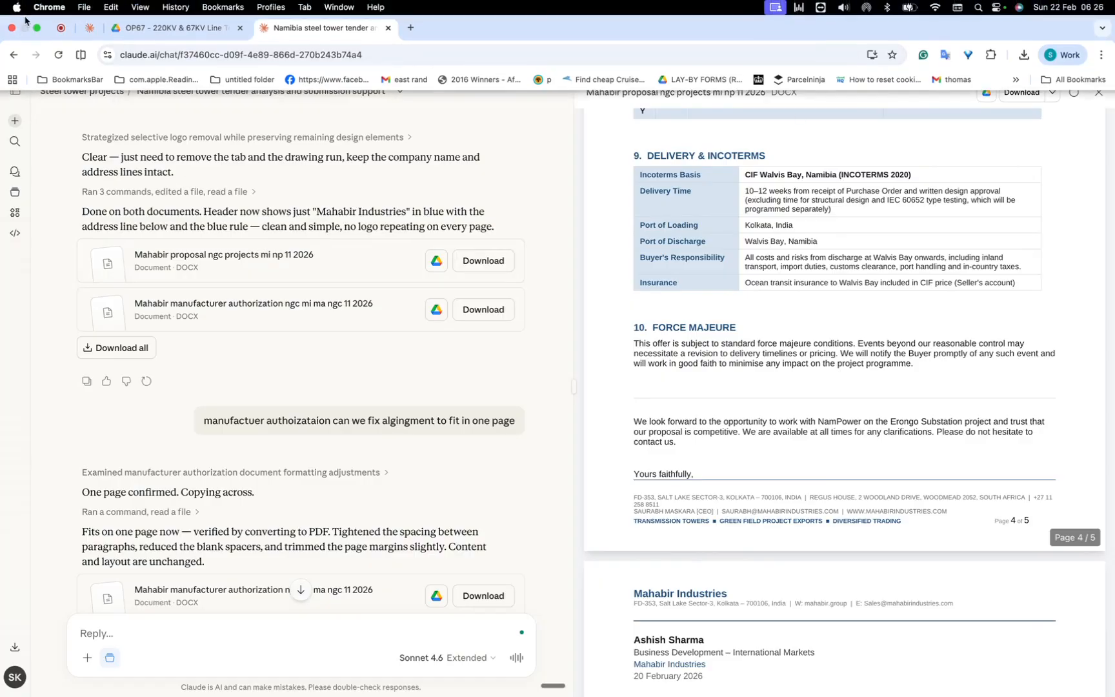
{"action": "scroll", "coordinate": [833, 230], "scroll_direction": "up", "scroll_amount": 20}
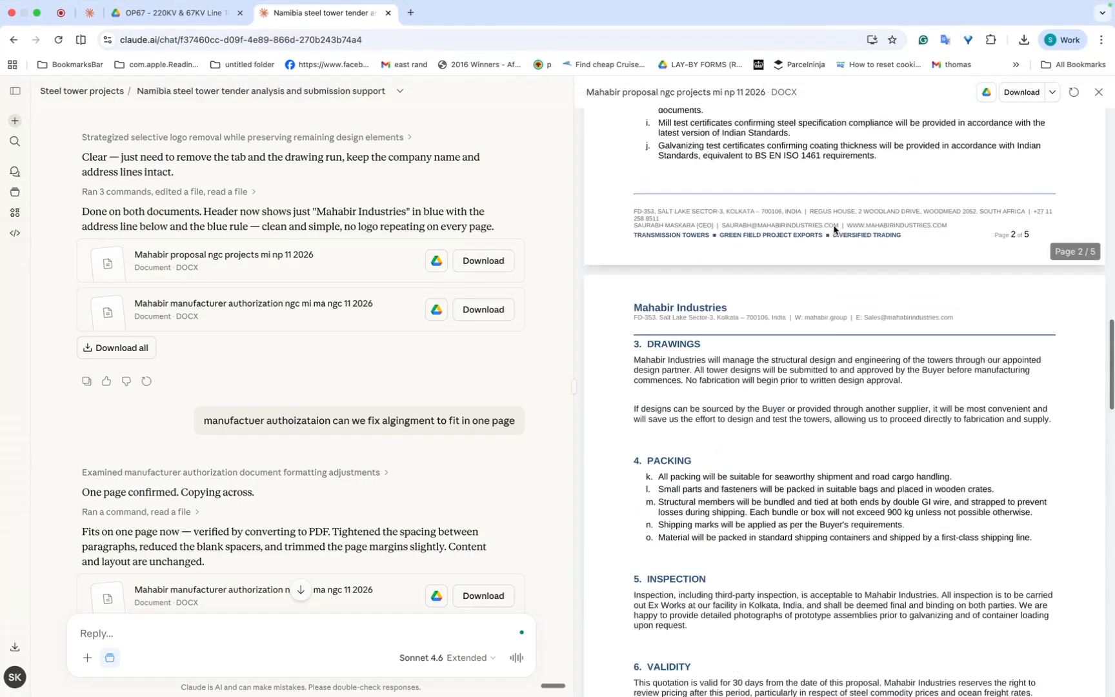
{"action": "scroll", "coordinate": [833, 230], "scroll_direction": "down", "scroll_amount": 10}
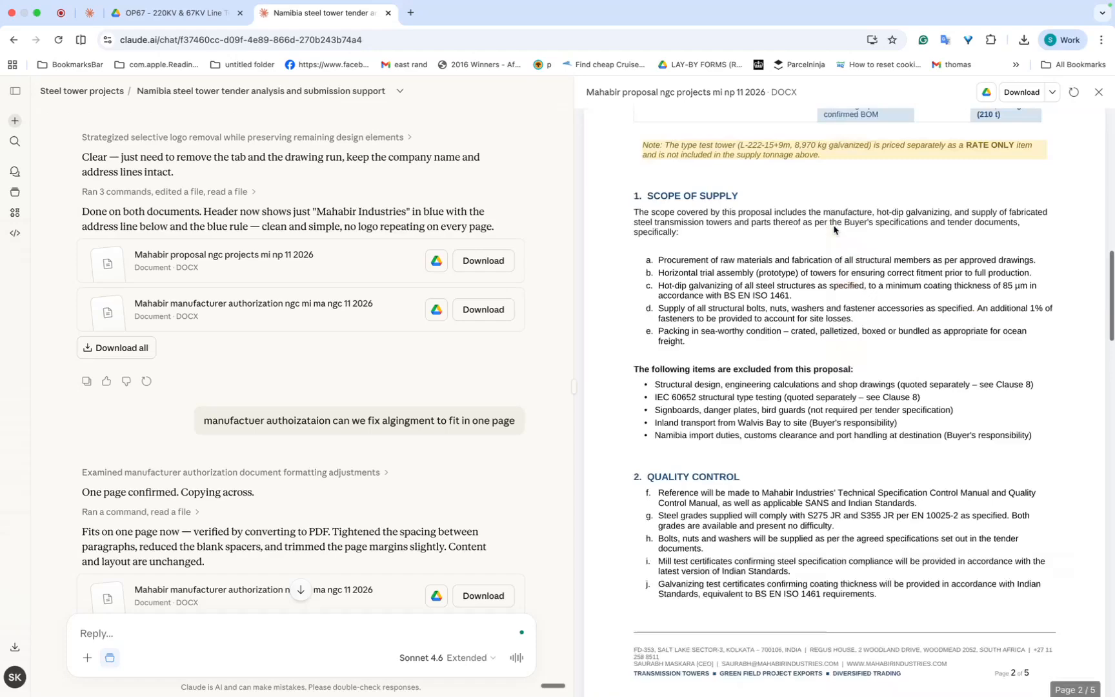
{"action": "scroll", "coordinate": [833, 231], "scroll_direction": "down", "scroll_amount": 5}
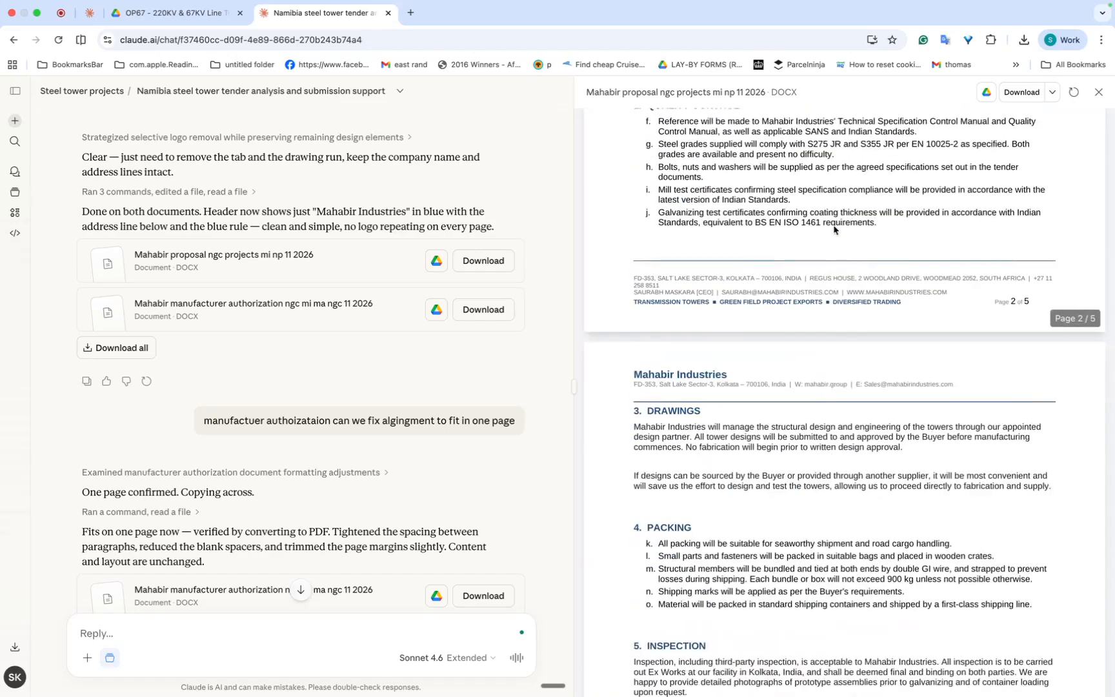
{"action": "scroll", "coordinate": [833, 231], "scroll_direction": "up", "scroll_amount": 2}
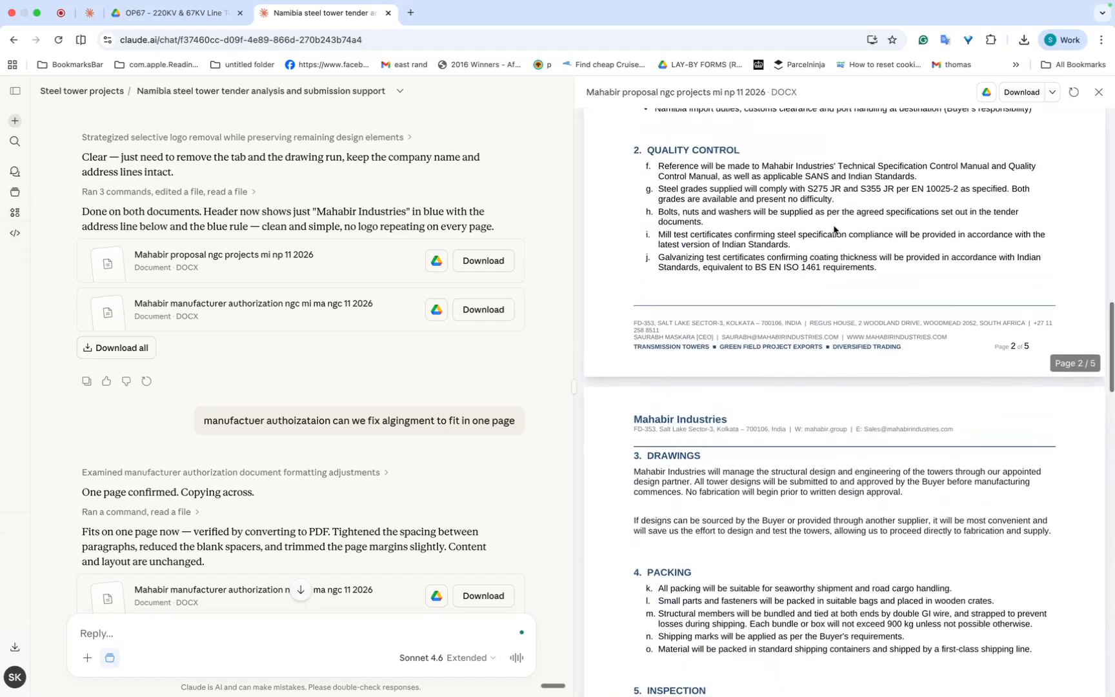
{"action": "scroll", "coordinate": [833, 231], "scroll_direction": "down", "scroll_amount": 15}
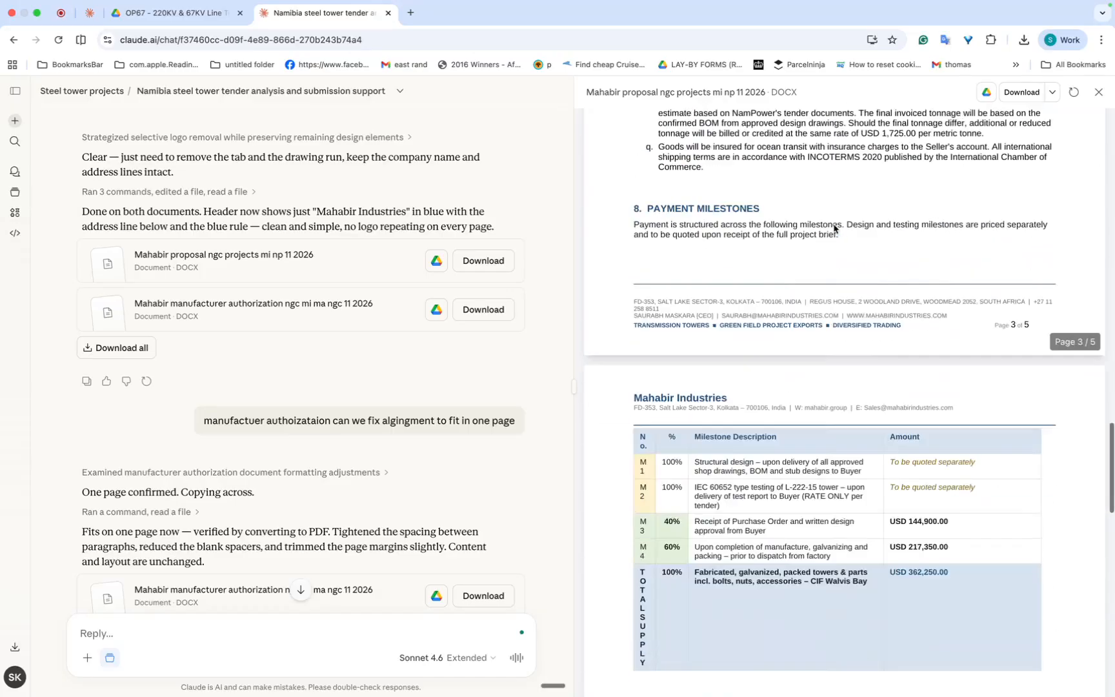
Step: Leave full screen, switch to the AI_Tender_Guide_MahabirTrade presentation in PowerPoint and show the "Step 5 & 6: Final Proposal → Submit" slide
{"action": "left_click", "coordinate": [37, 13]}
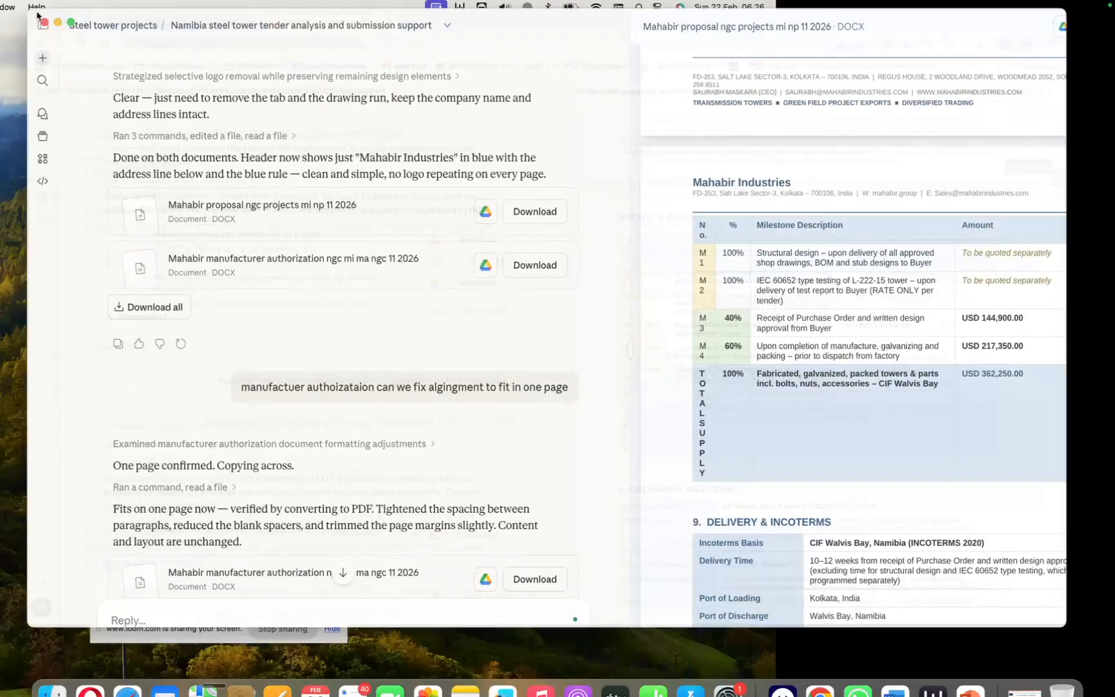
{"action": "left_click", "coordinate": [970, 670]}
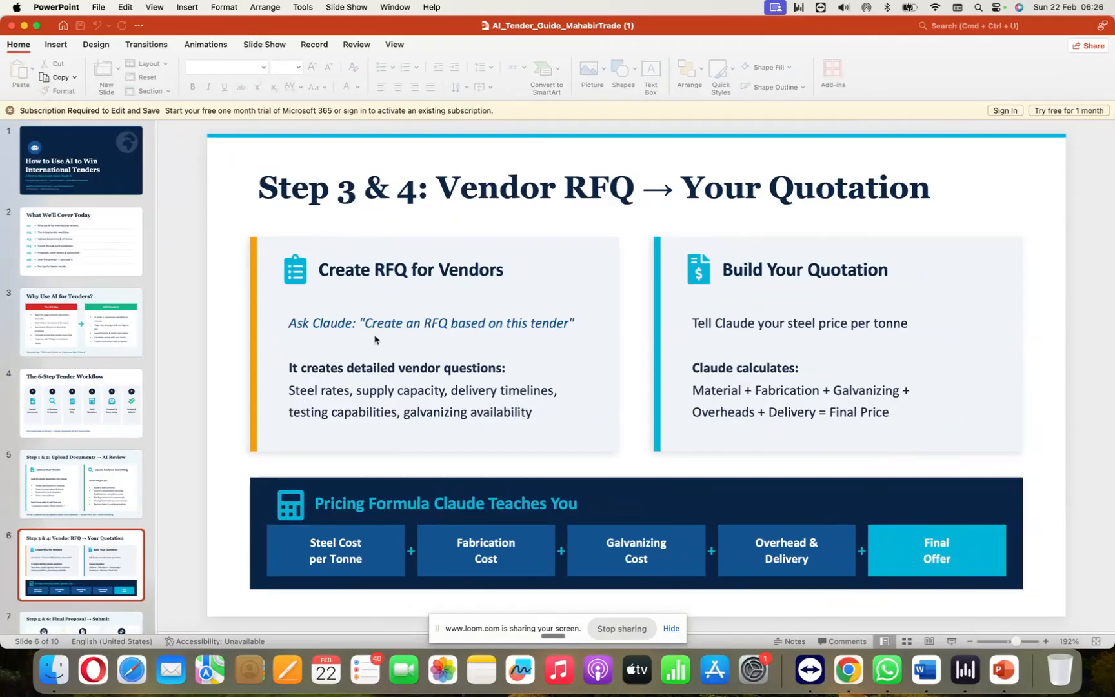
{"action": "left_click", "coordinate": [77, 623]}
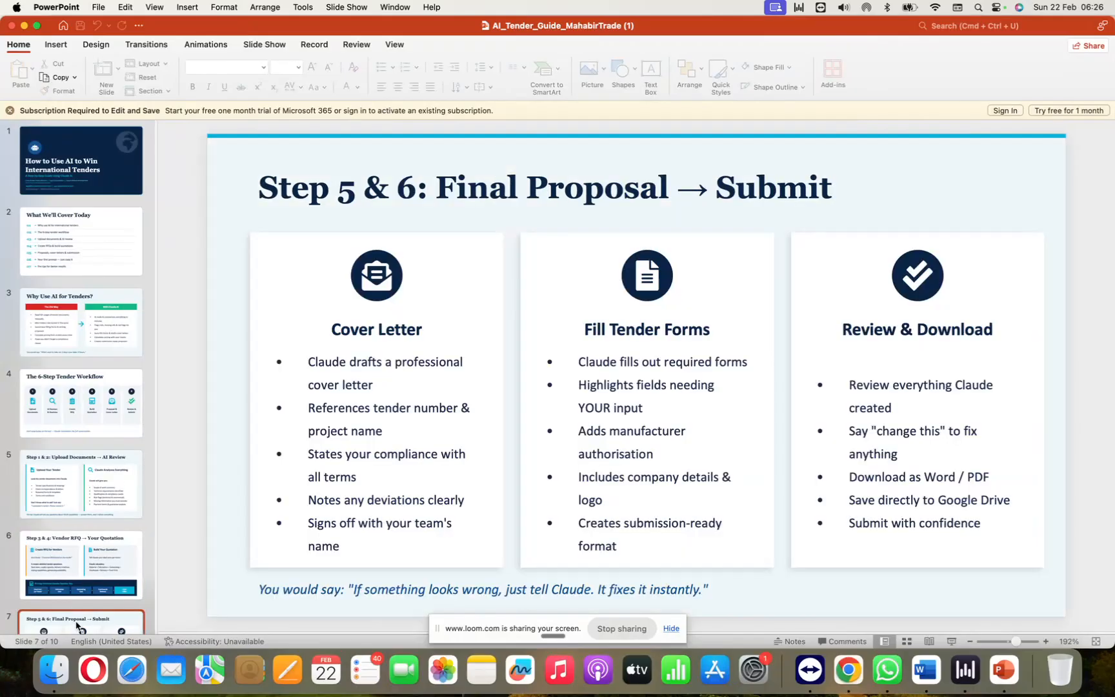